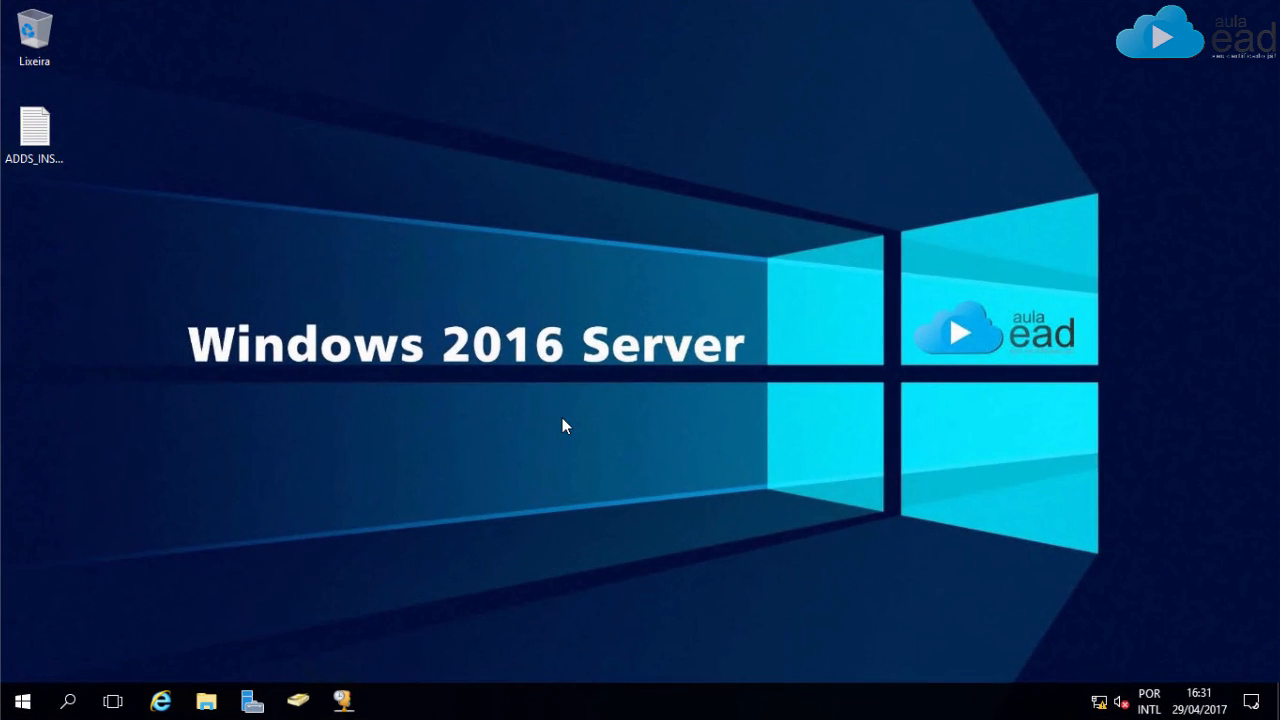
Step: Open Disk Management maximized and examine the mirrored DADOS (F:) volume on Disco 1 and Disco 2
key("super+x")
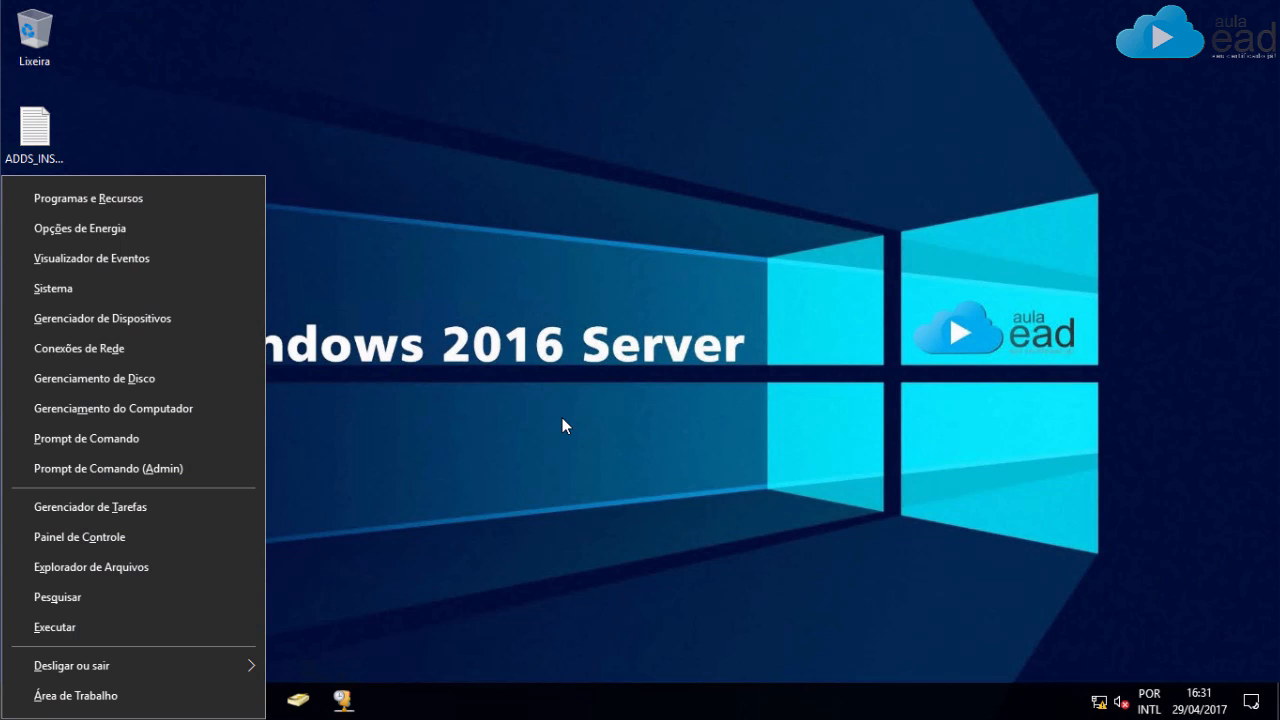
left_click(124, 384)
left_click(768, 103)
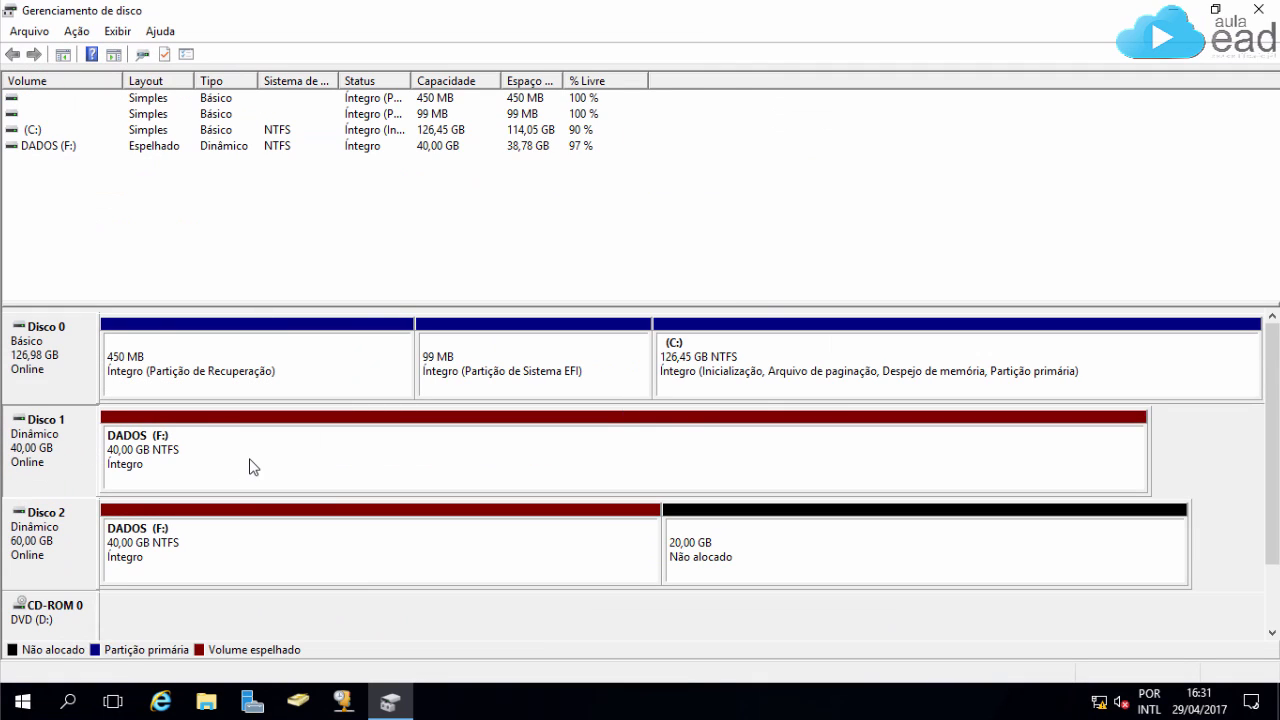
left_click(50, 545)
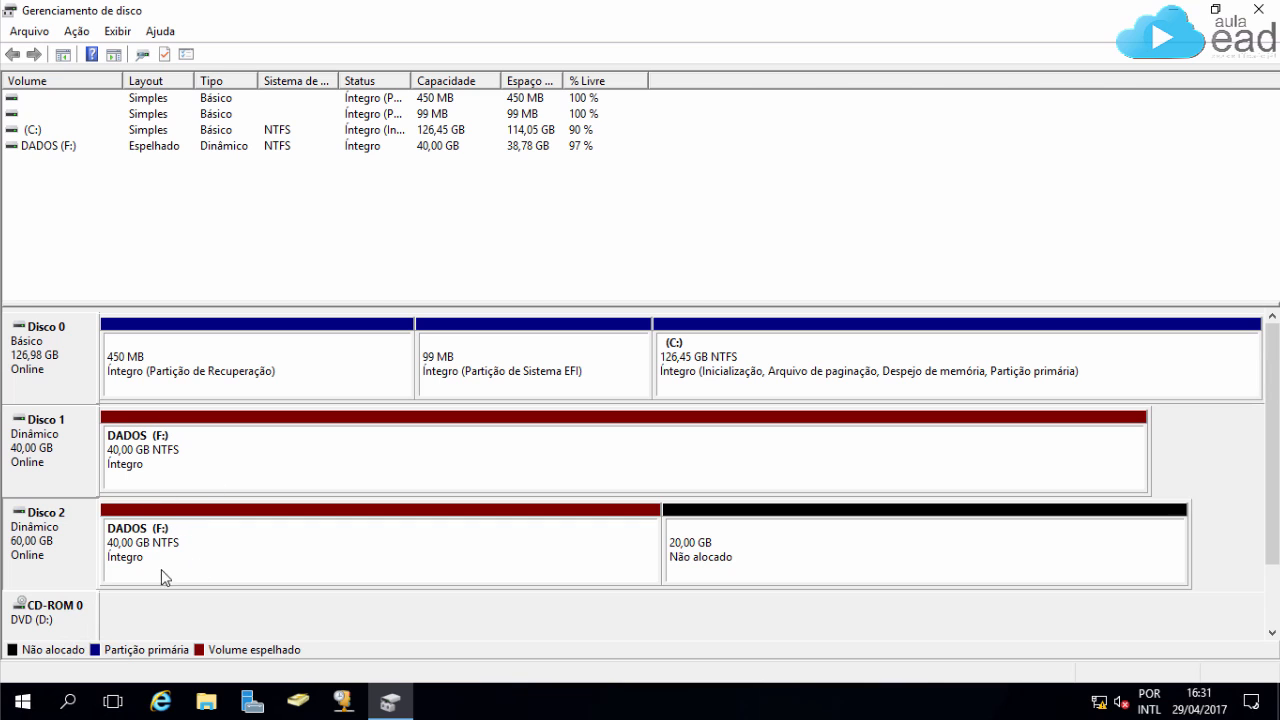
Step: View the contents of the Teste folder on DADOS (F:), closing File Explorer and Disk Management when done
left_click(206, 702)
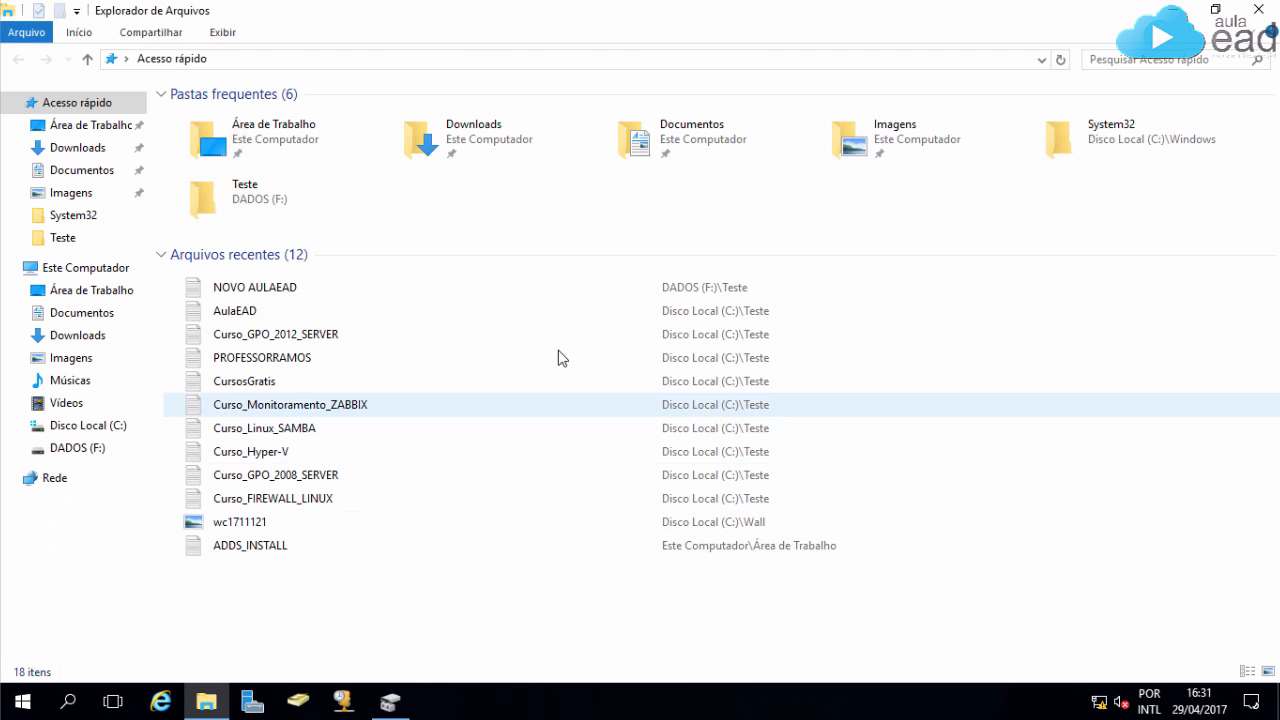
left_click(98, 269)
double_click(675, 281)
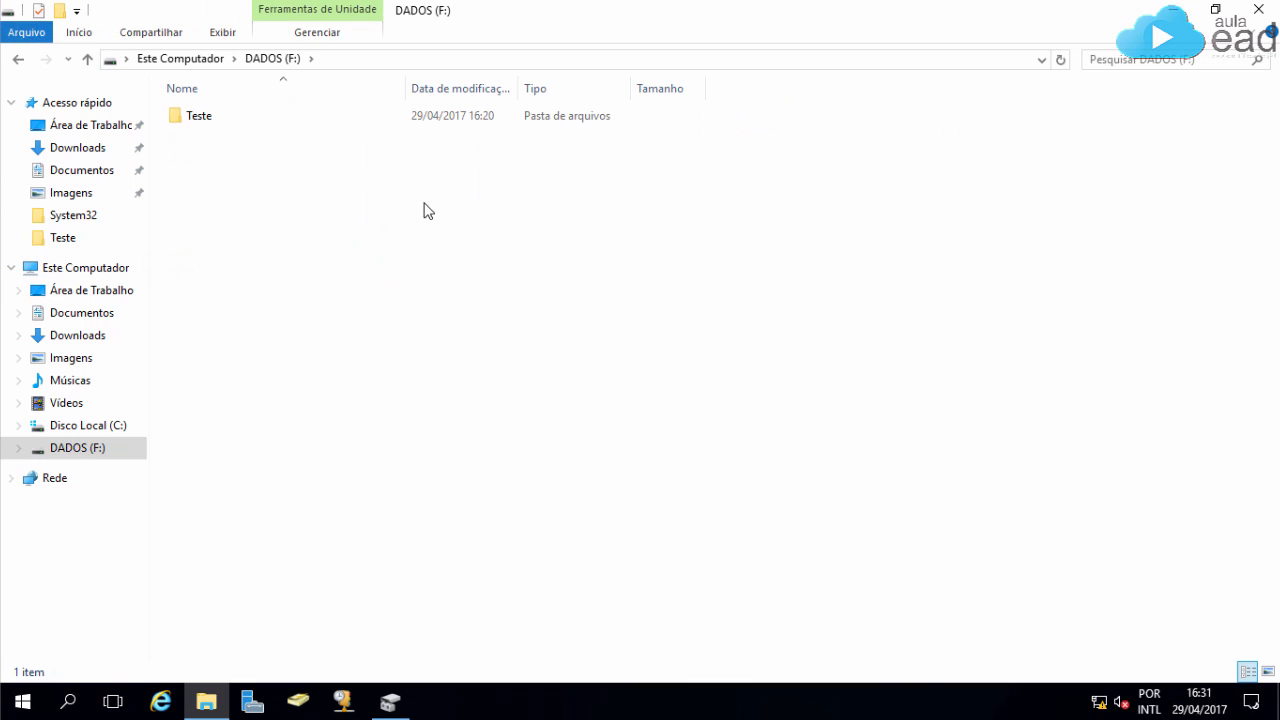
double_click(200, 117)
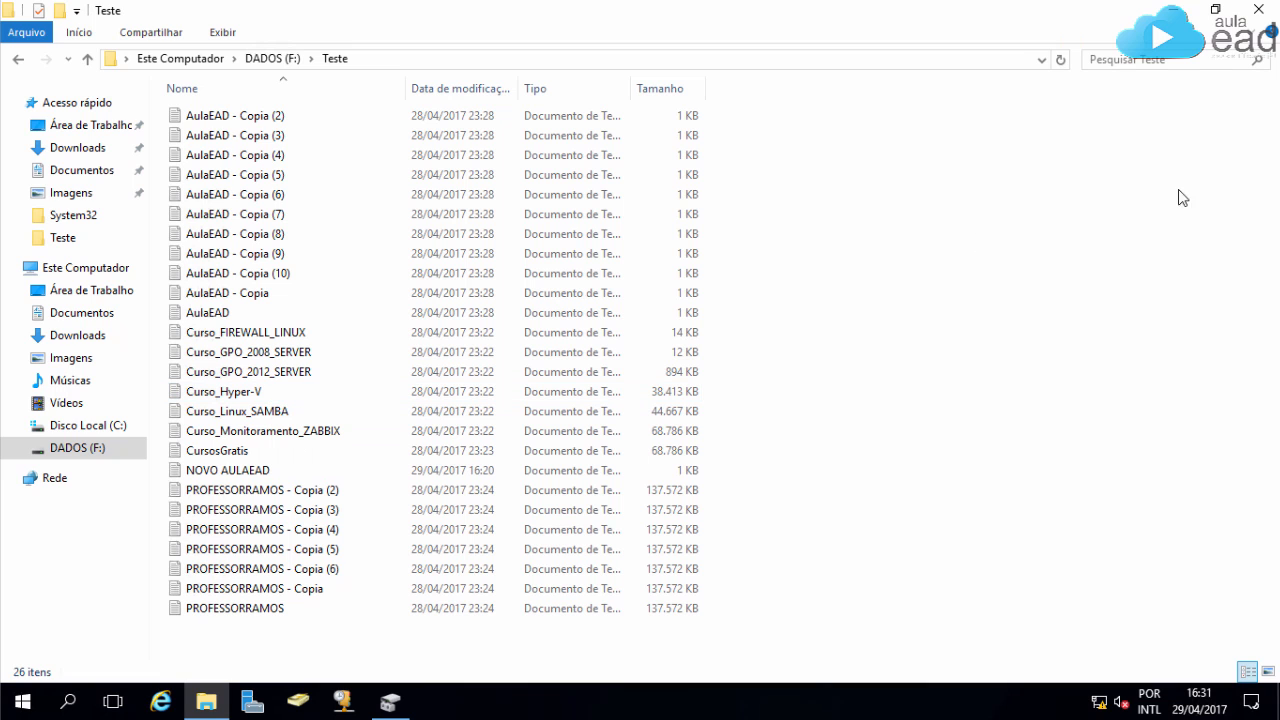
left_click(1258, 12)
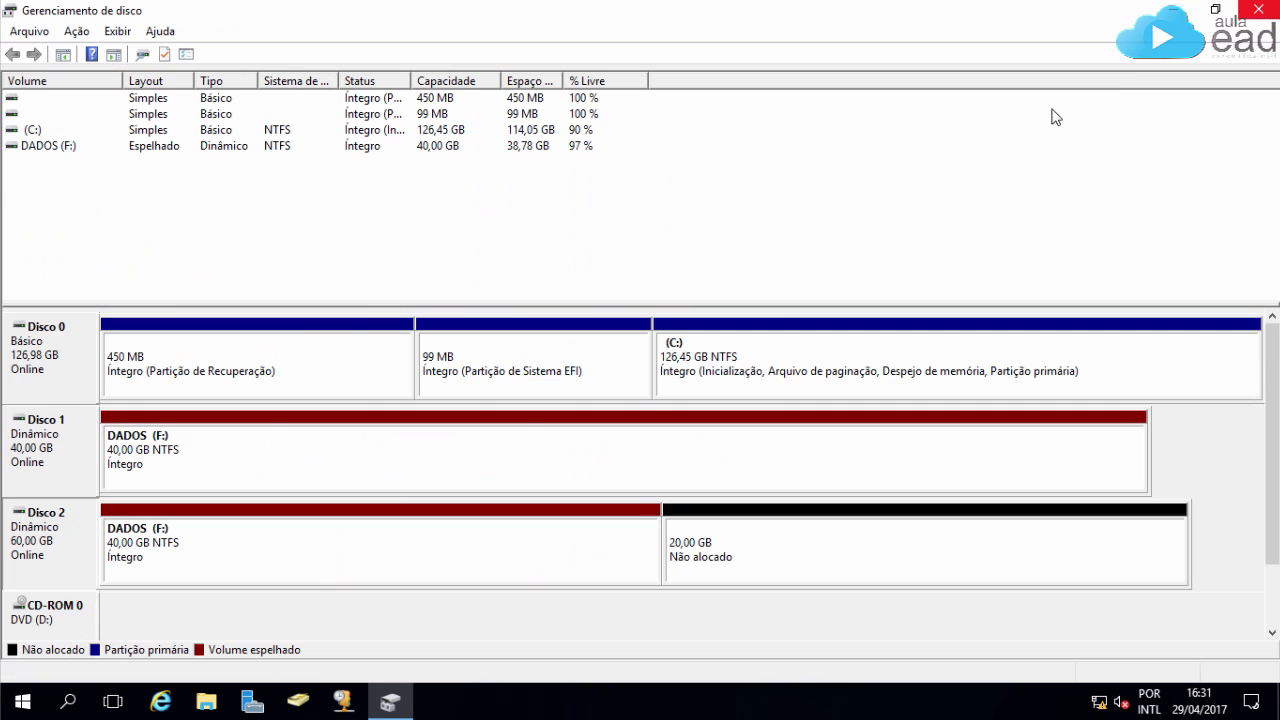
left_click(1258, 10)
Step: Shut down the virtual server with the reason "Hardware: instalação (planejada)"
left_click(22, 700)
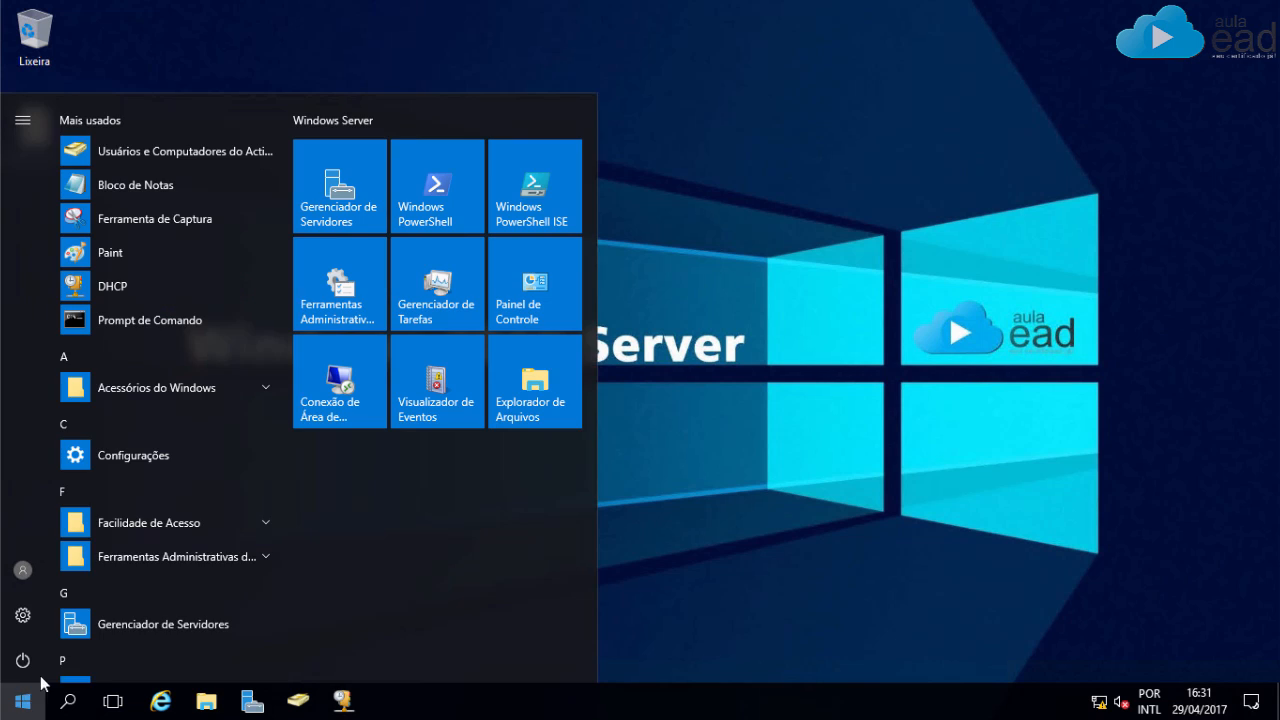
left_click(22, 660)
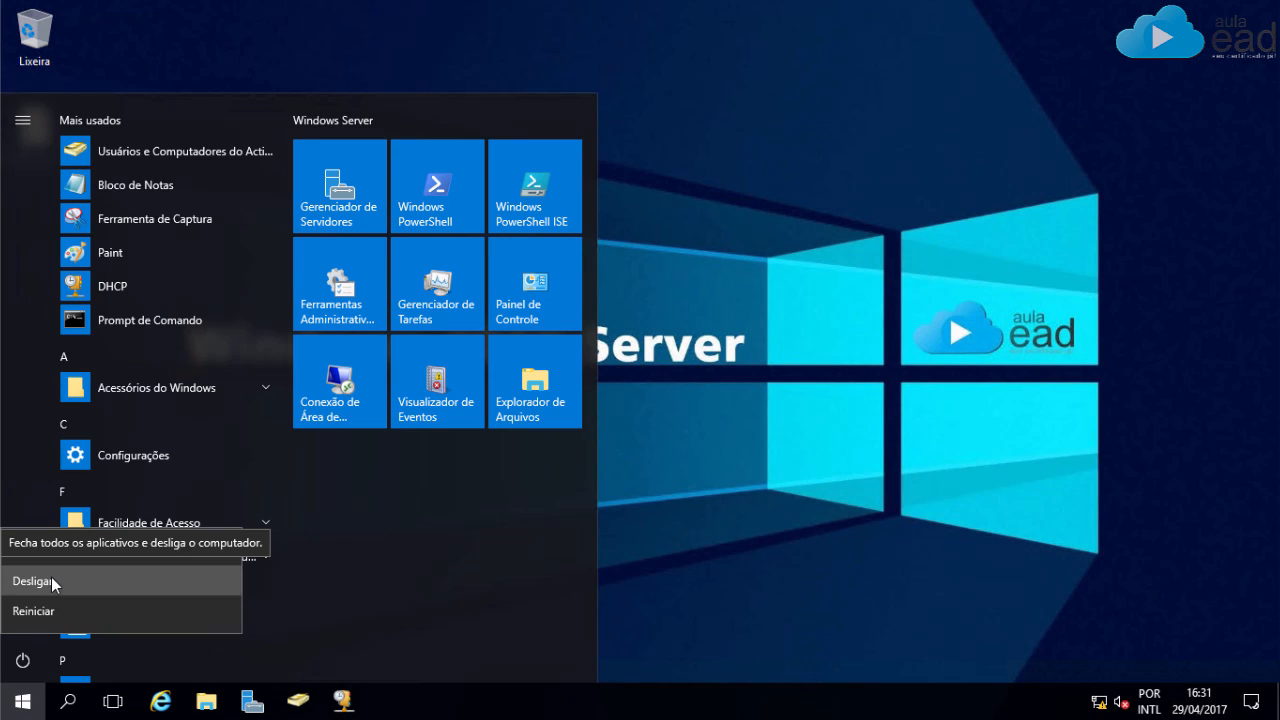
left_click(51, 578)
left_click(148, 574)
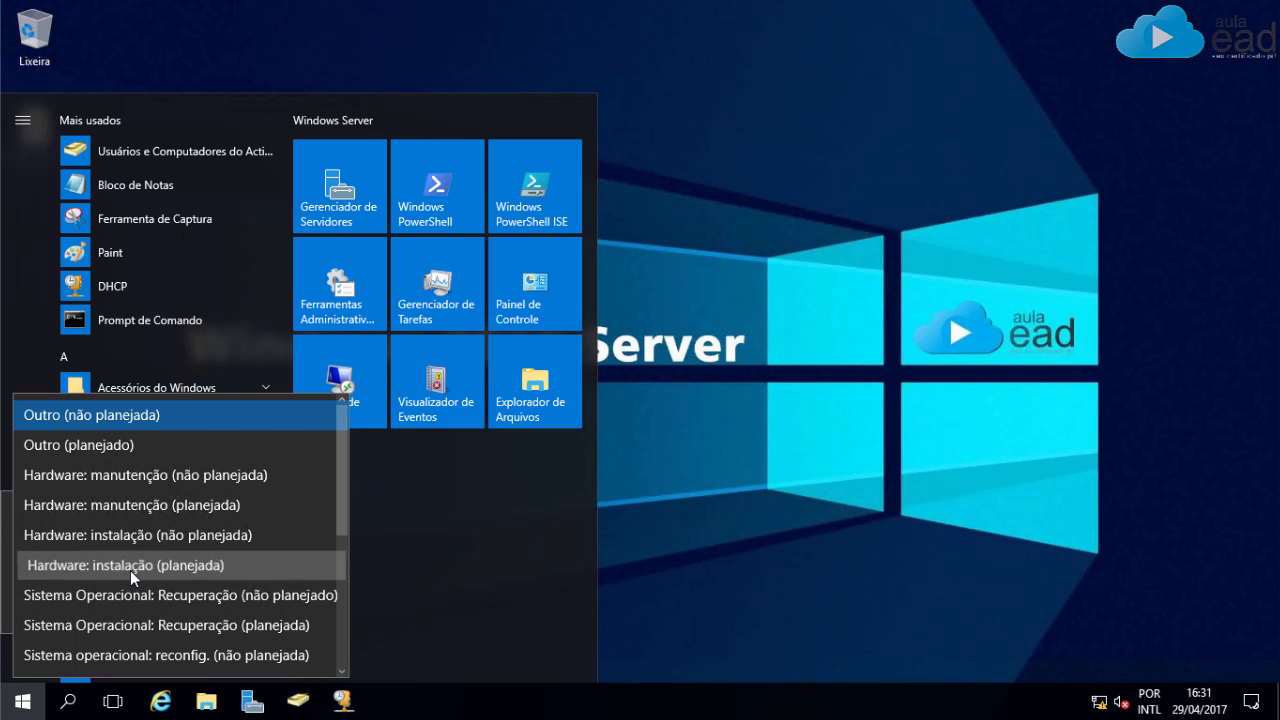
left_click(130, 570)
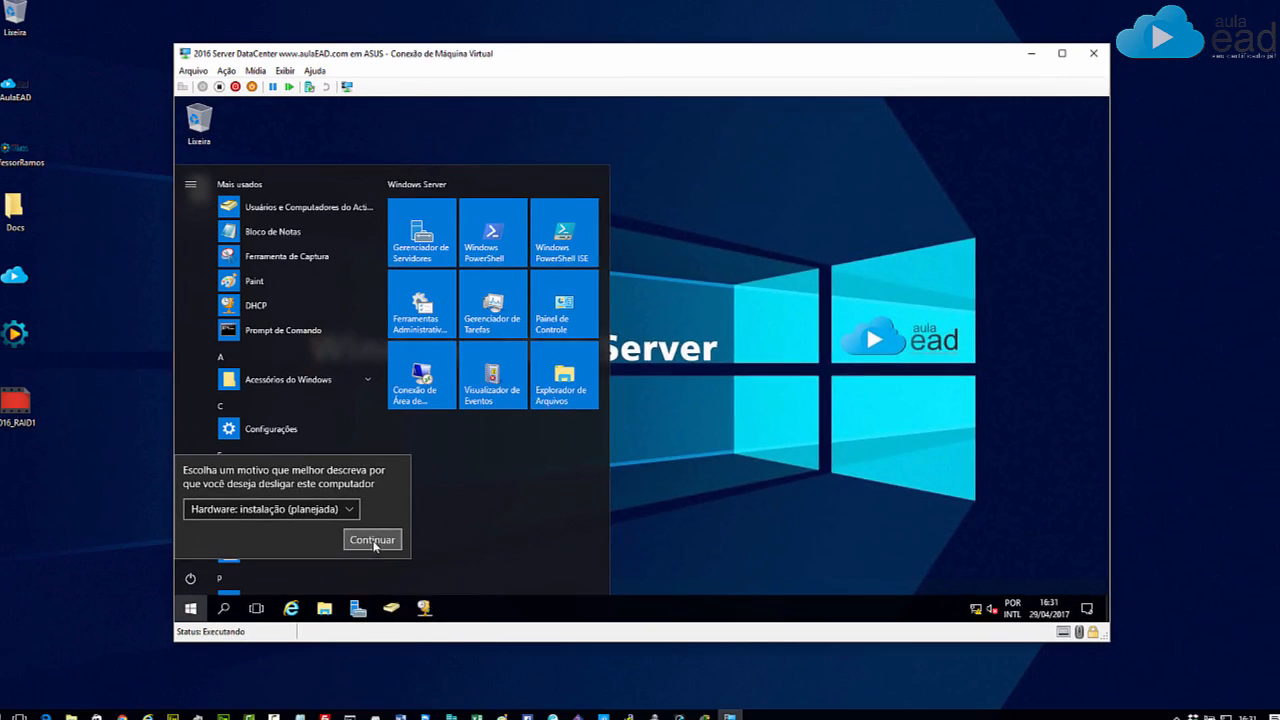
left_click(372, 540)
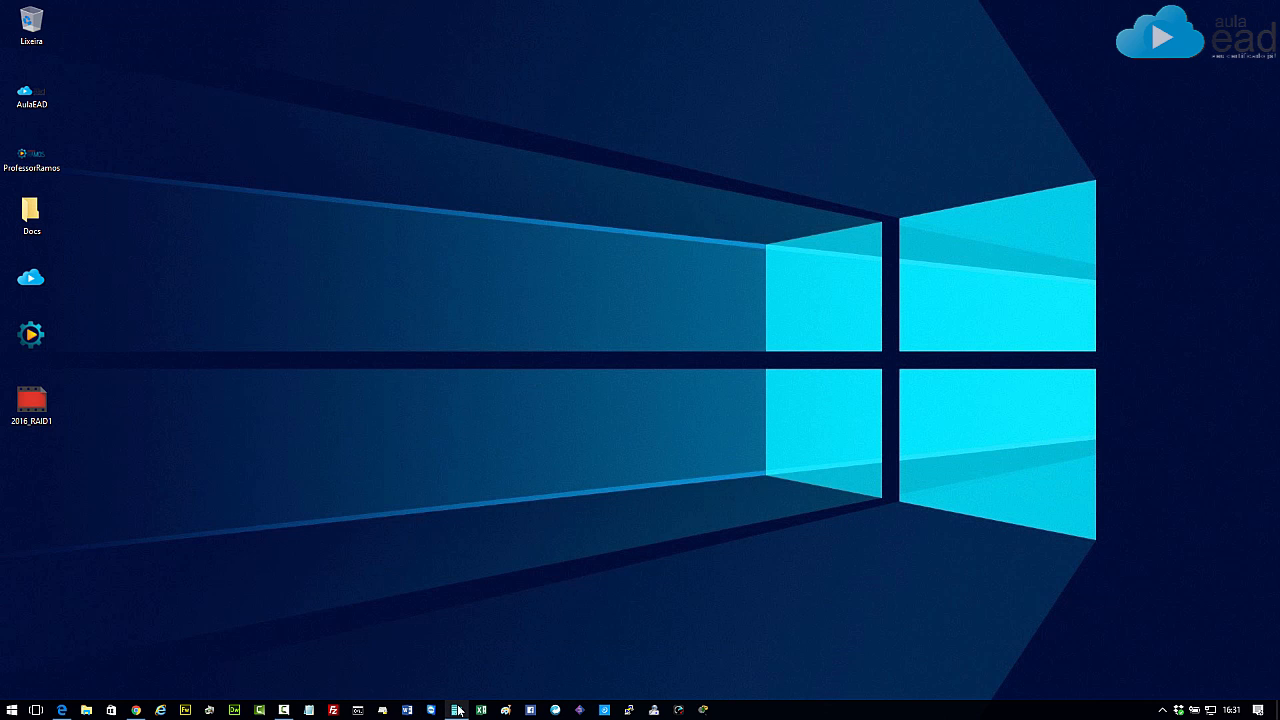
Step: Switch to Hyper-V Manager and remove the HD2.vhdx hard disk from the SCSI controller of the 2016 Server DataCenter virtual machine
left_click(456, 710)
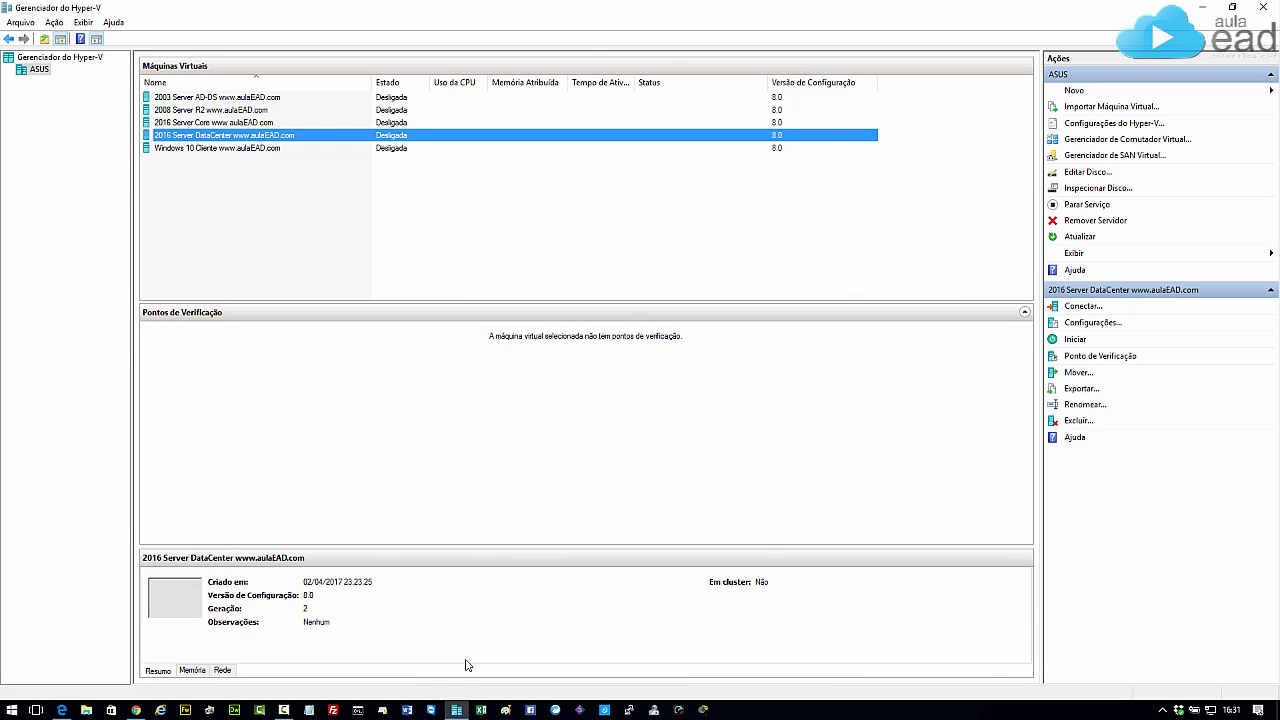
right_click(230, 139)
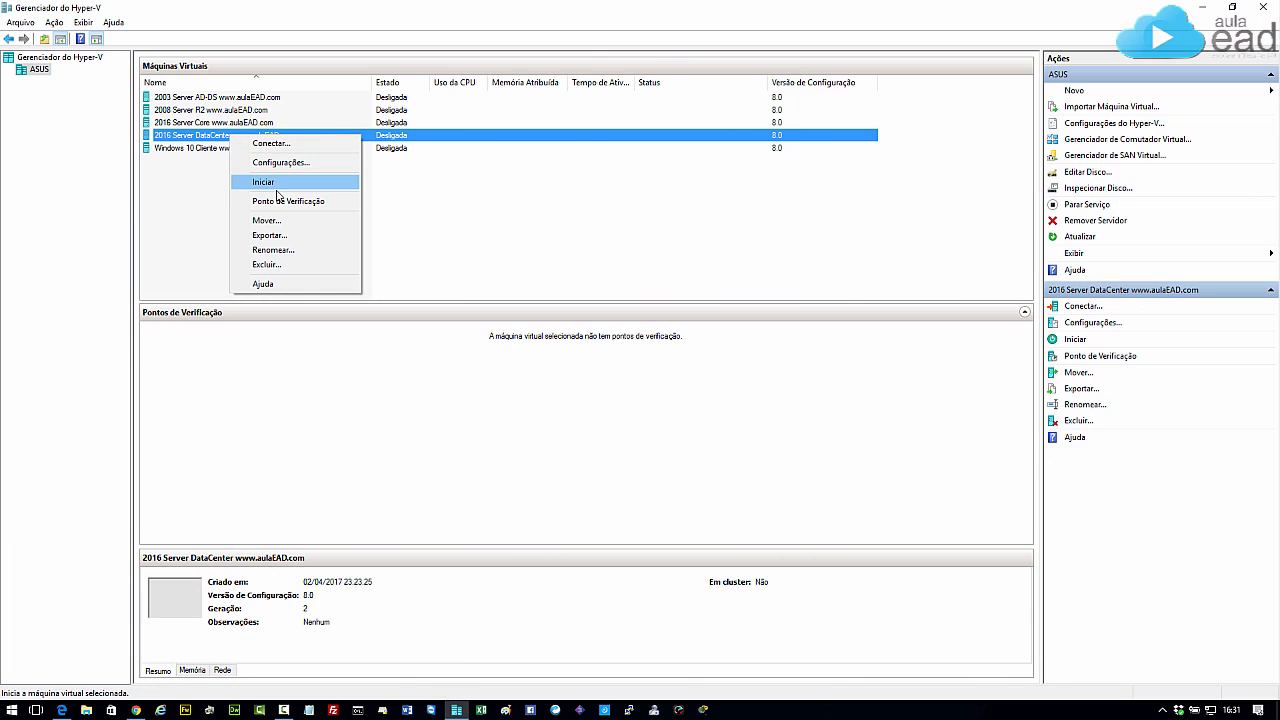
left_click(291, 163)
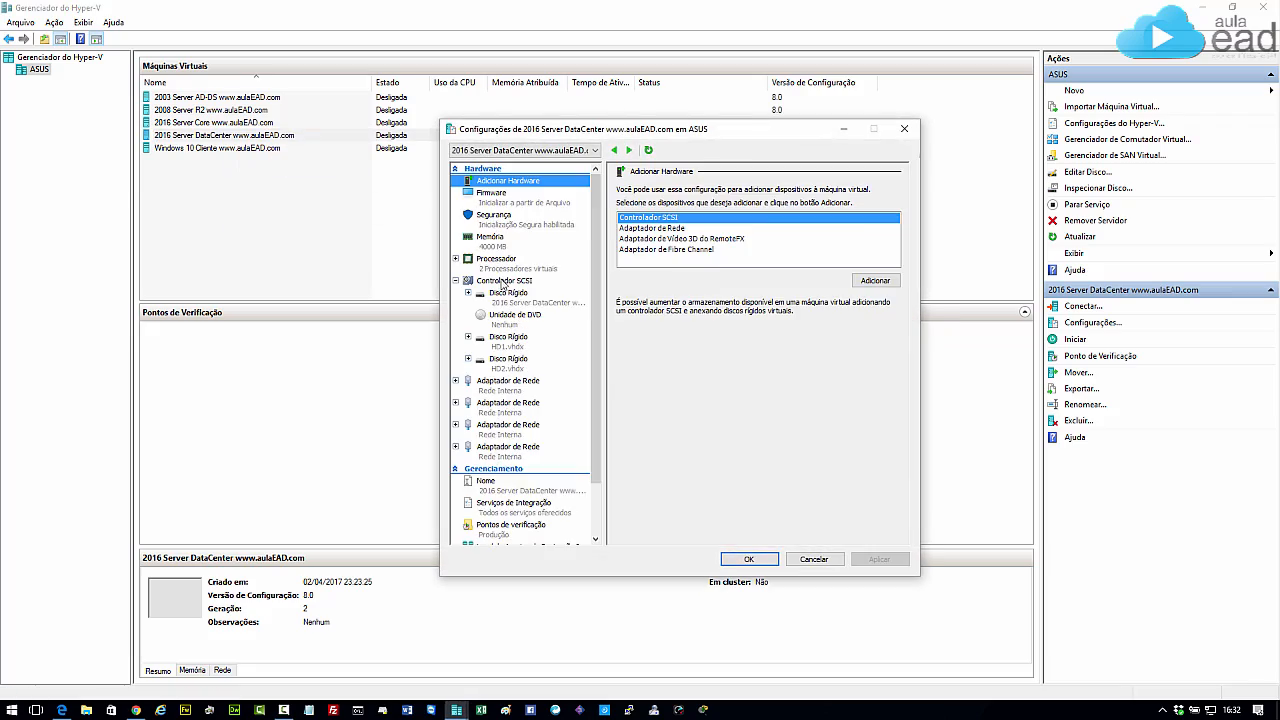
left_click(502, 280)
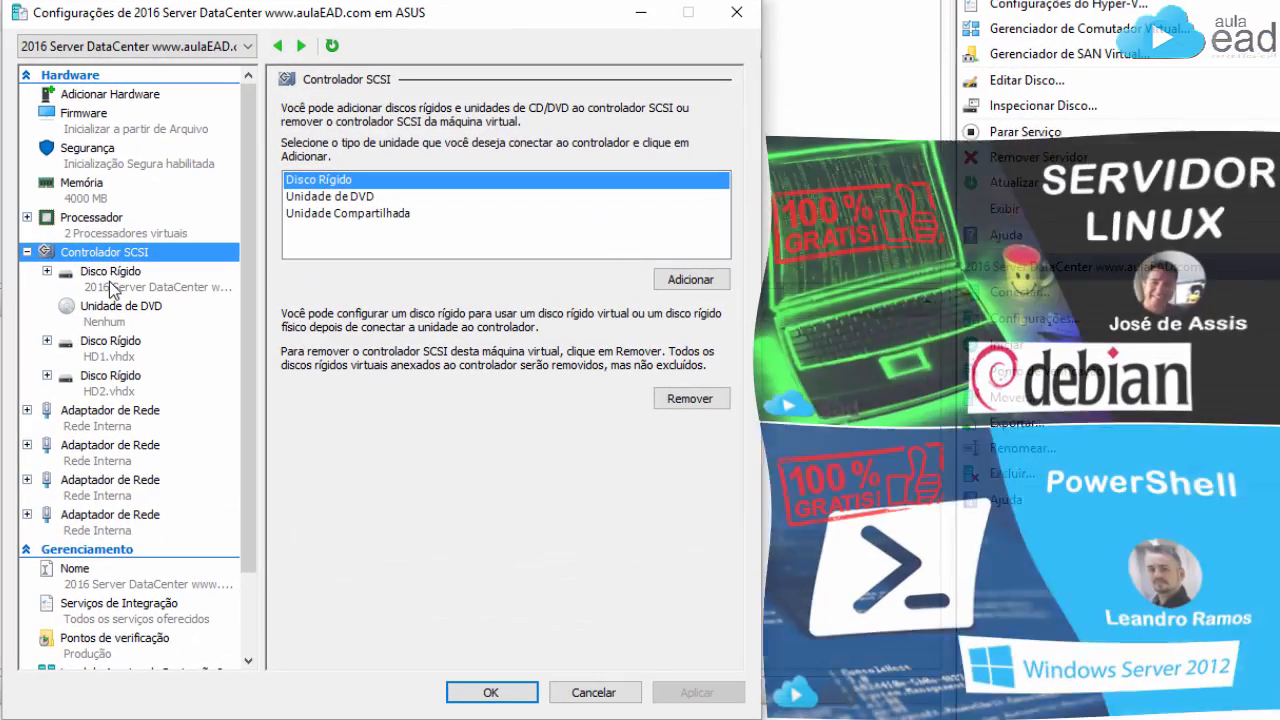
left_click(153, 288)
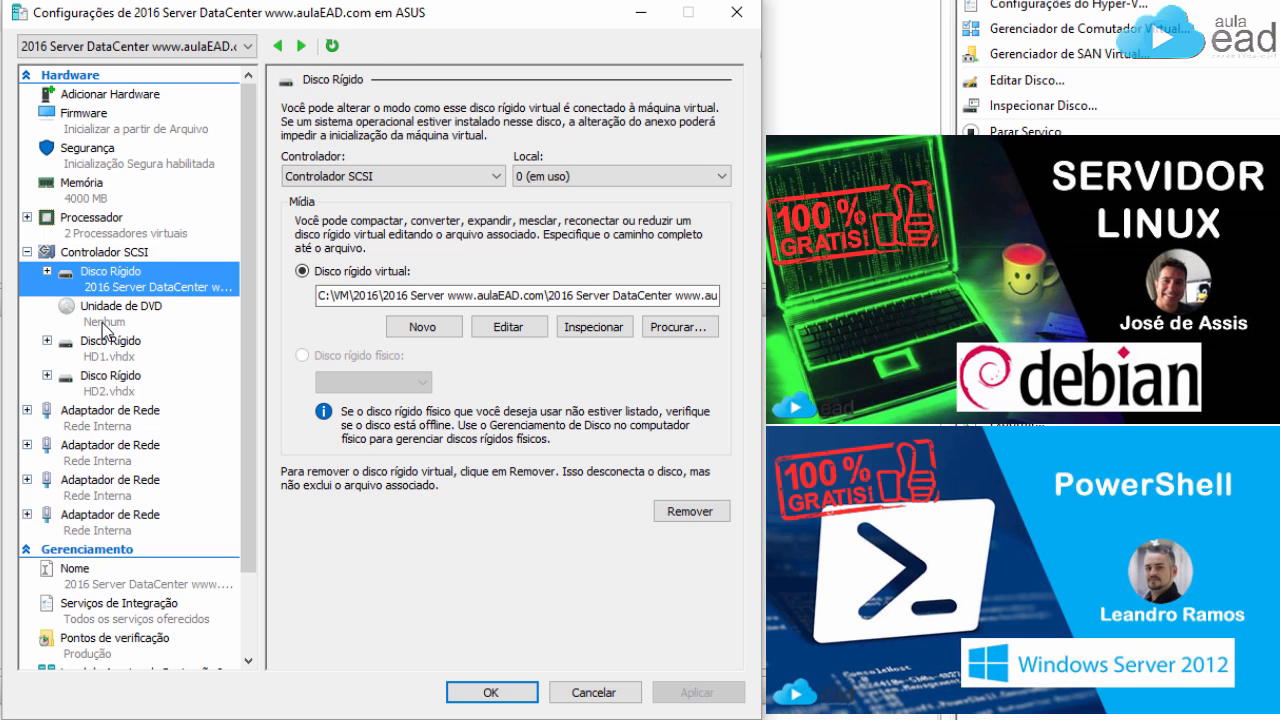
left_click(111, 317)
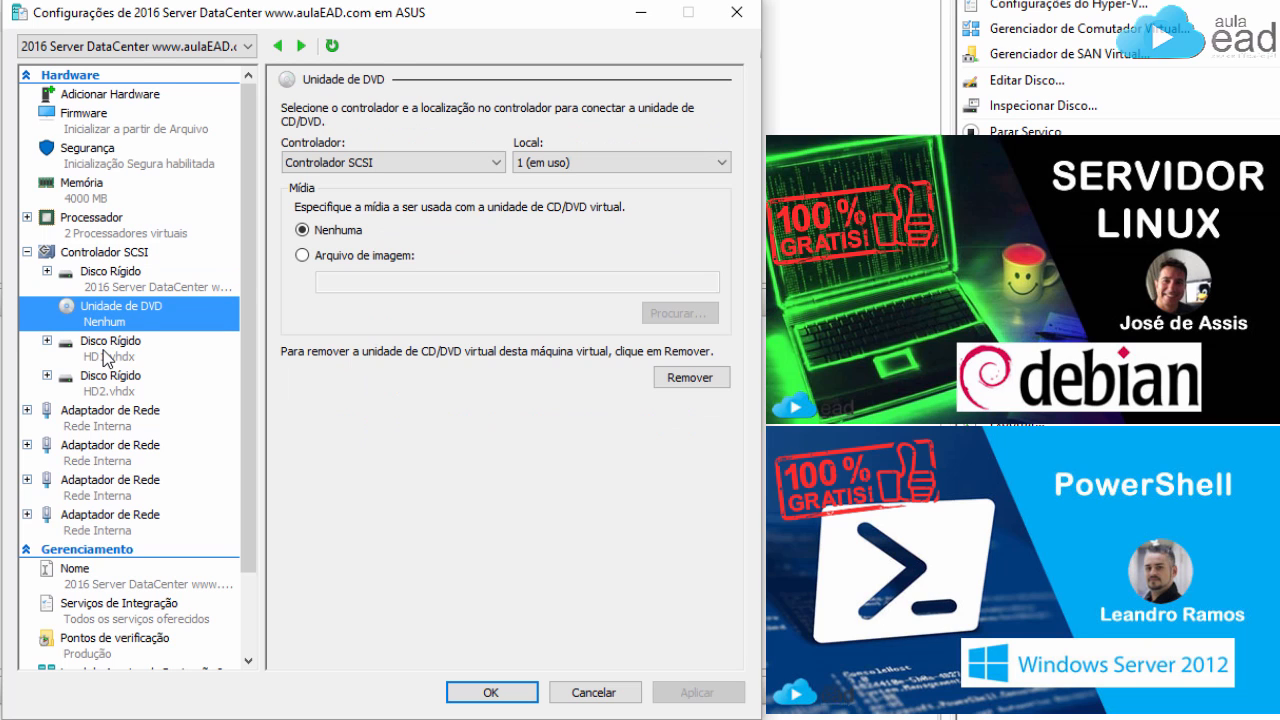
left_click(105, 356)
left_click(108, 385)
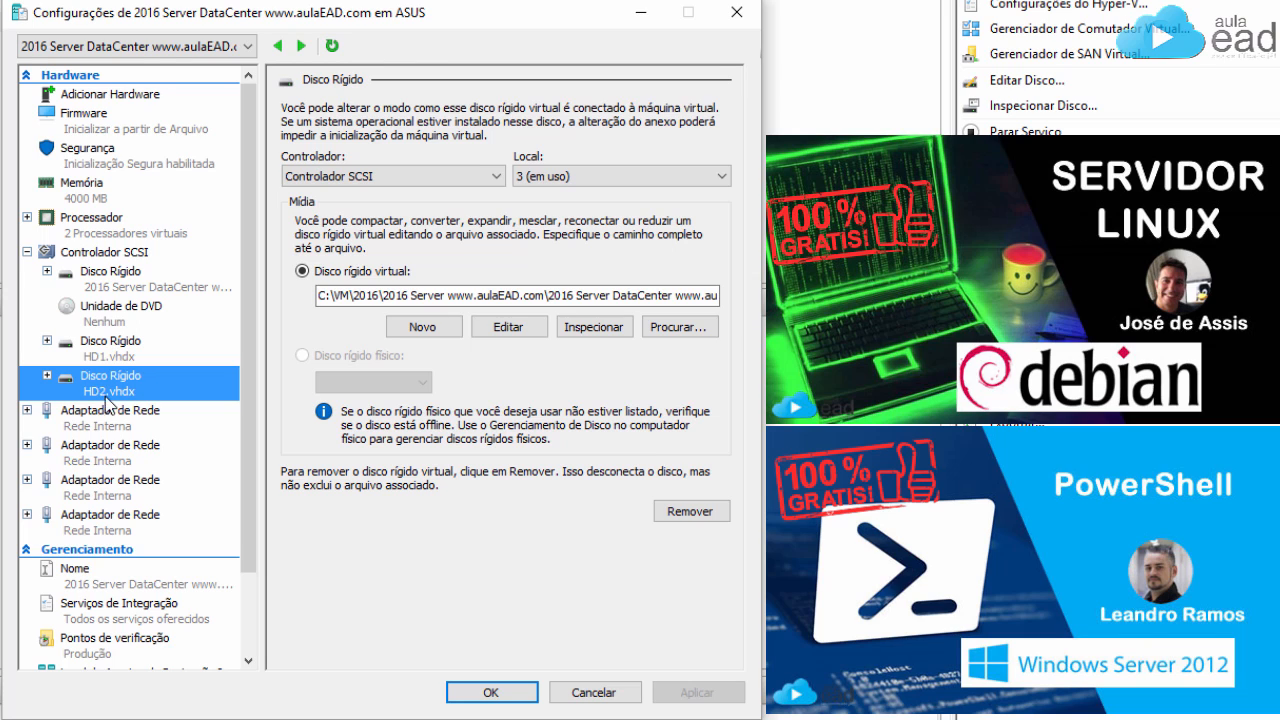
left_click(692, 511)
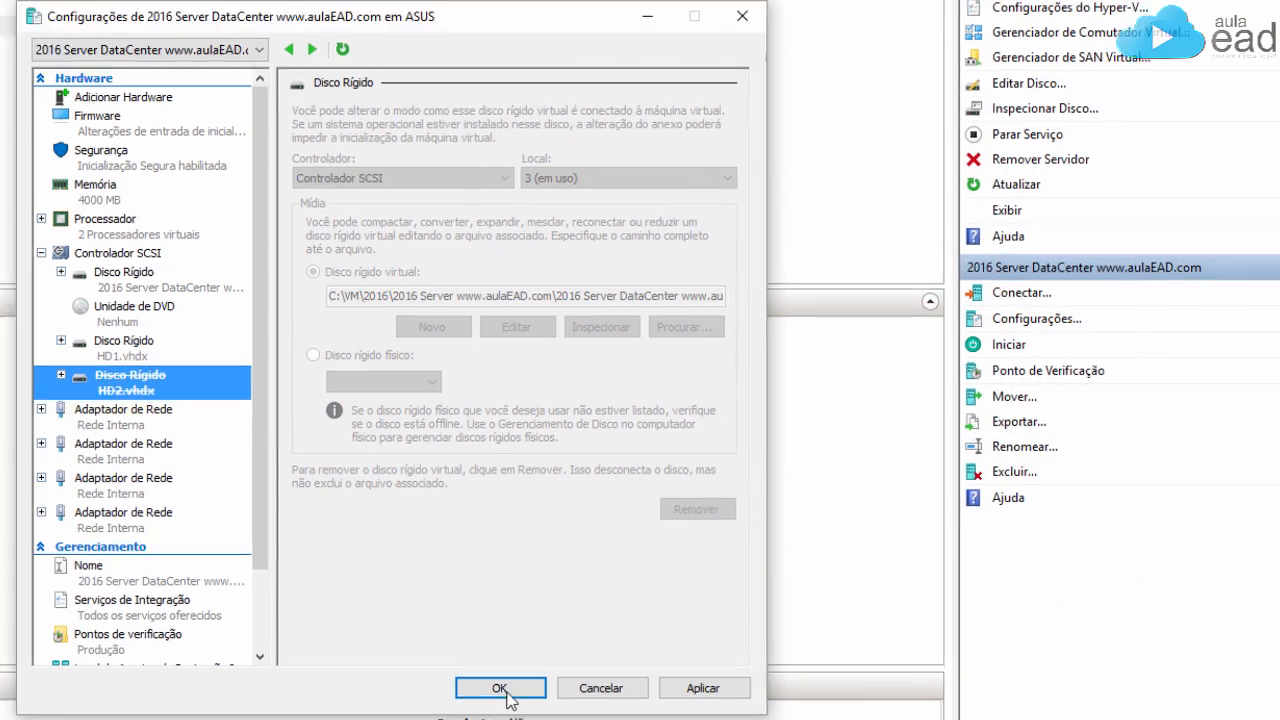
left_click(491, 692)
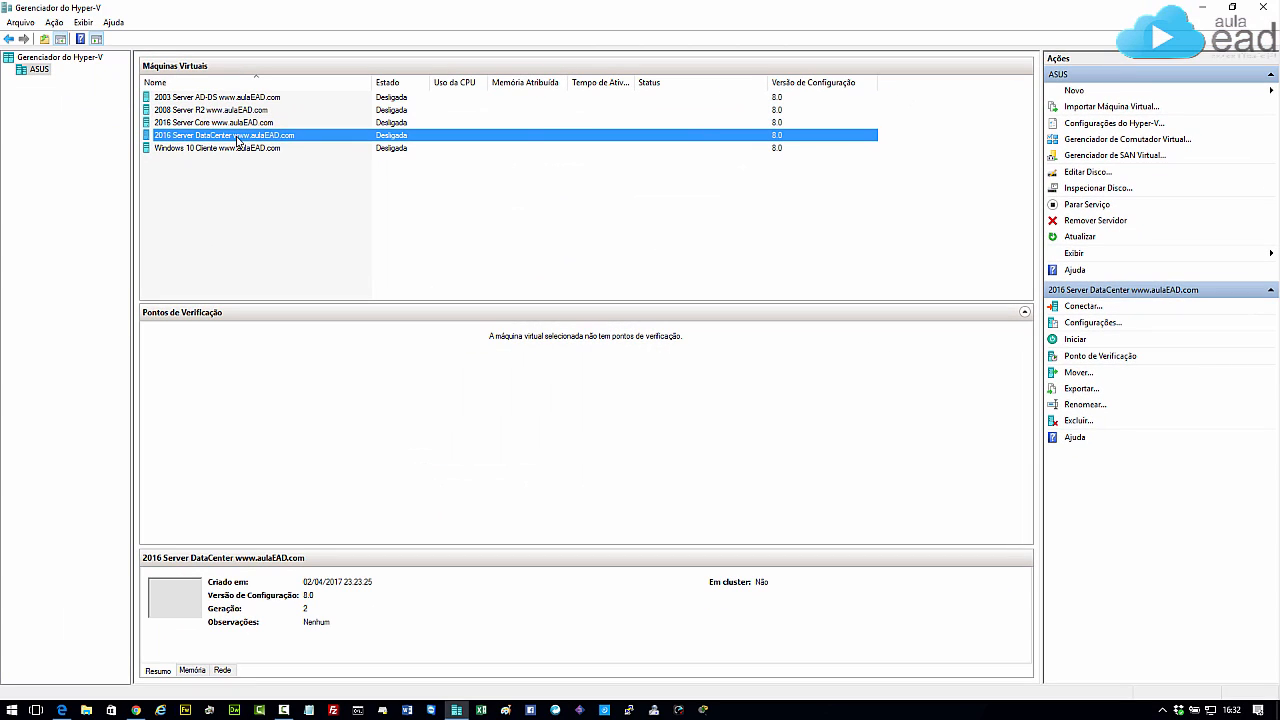
Step: Reopen the 2016 Server DataCenter virtual machine's settings and check which drives are attached to the SCSI controller
right_click(238, 141)
left_click(275, 165)
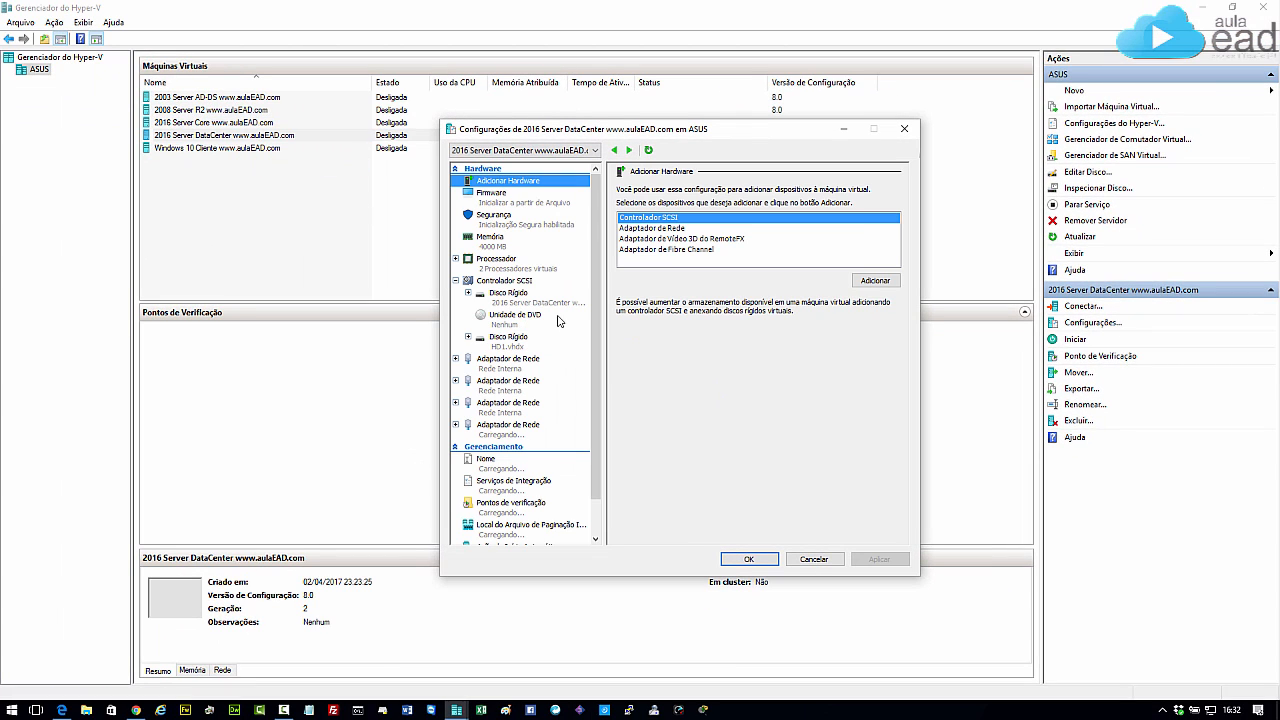
left_click(506, 282)
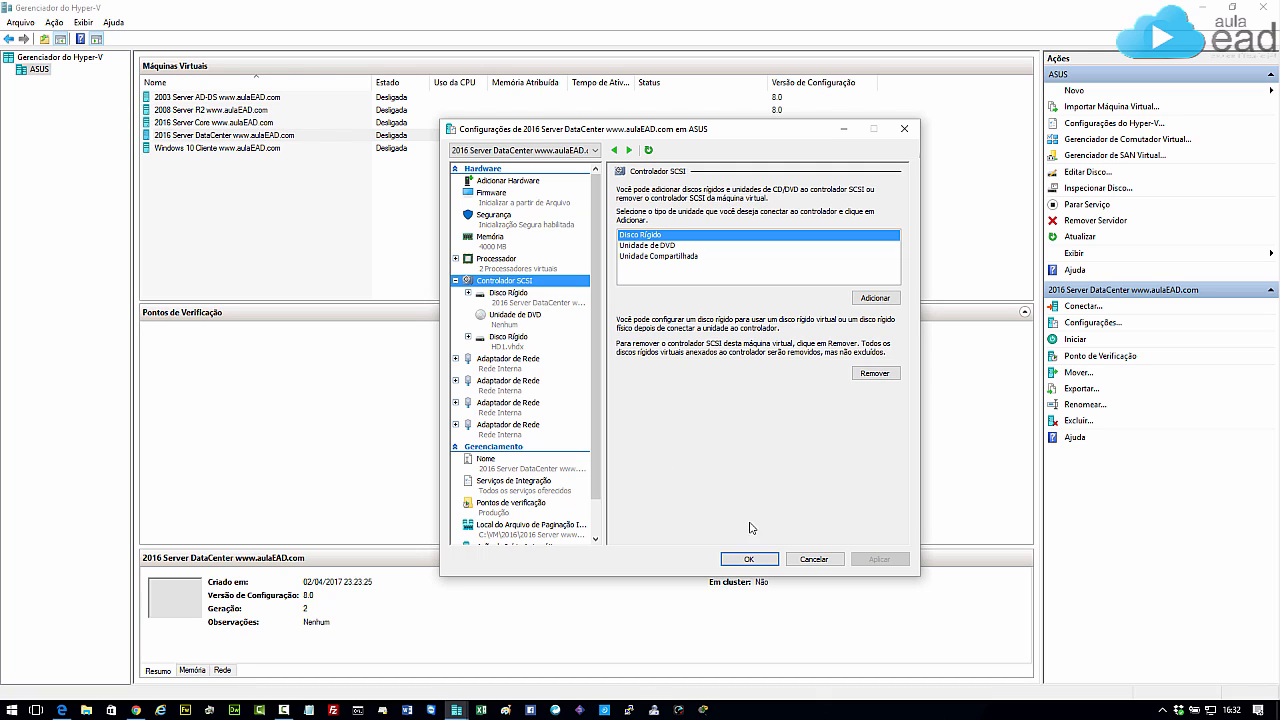
left_click(769, 561)
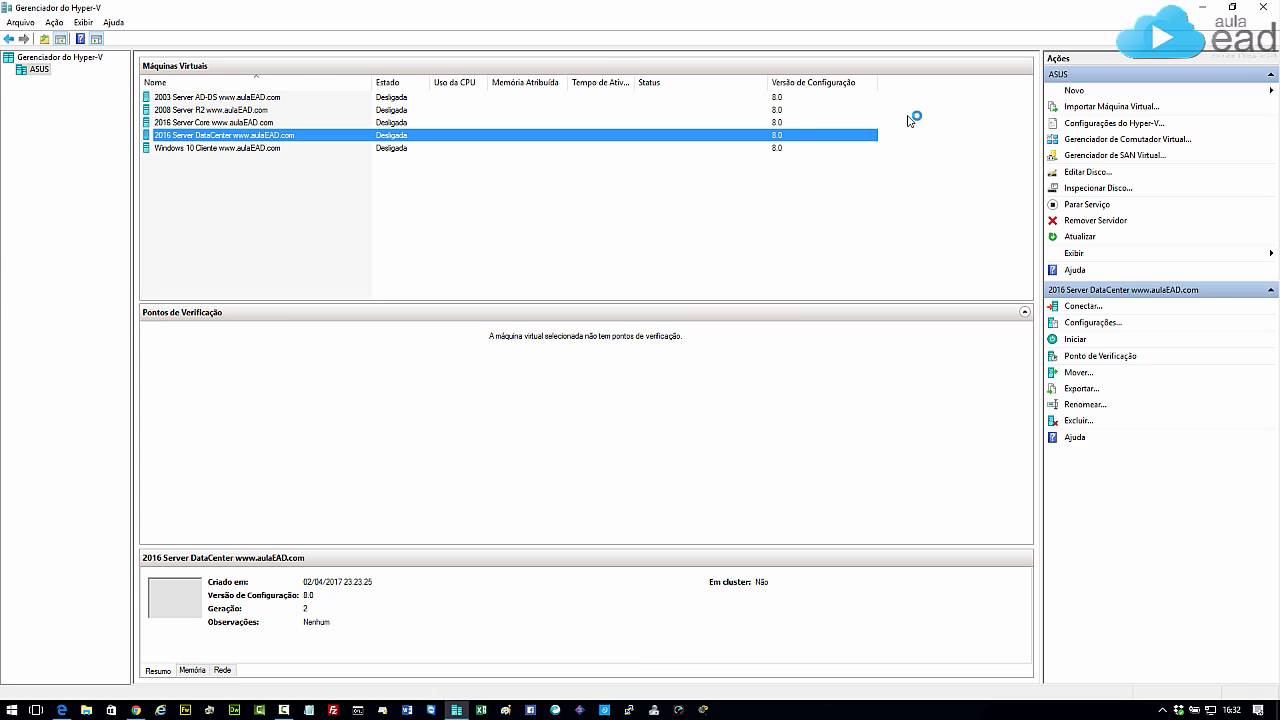
Step: Start the 2016 Server DataCenter virtual machine from its connection window and sign in with the administrator account password
left_click(1202, 7)
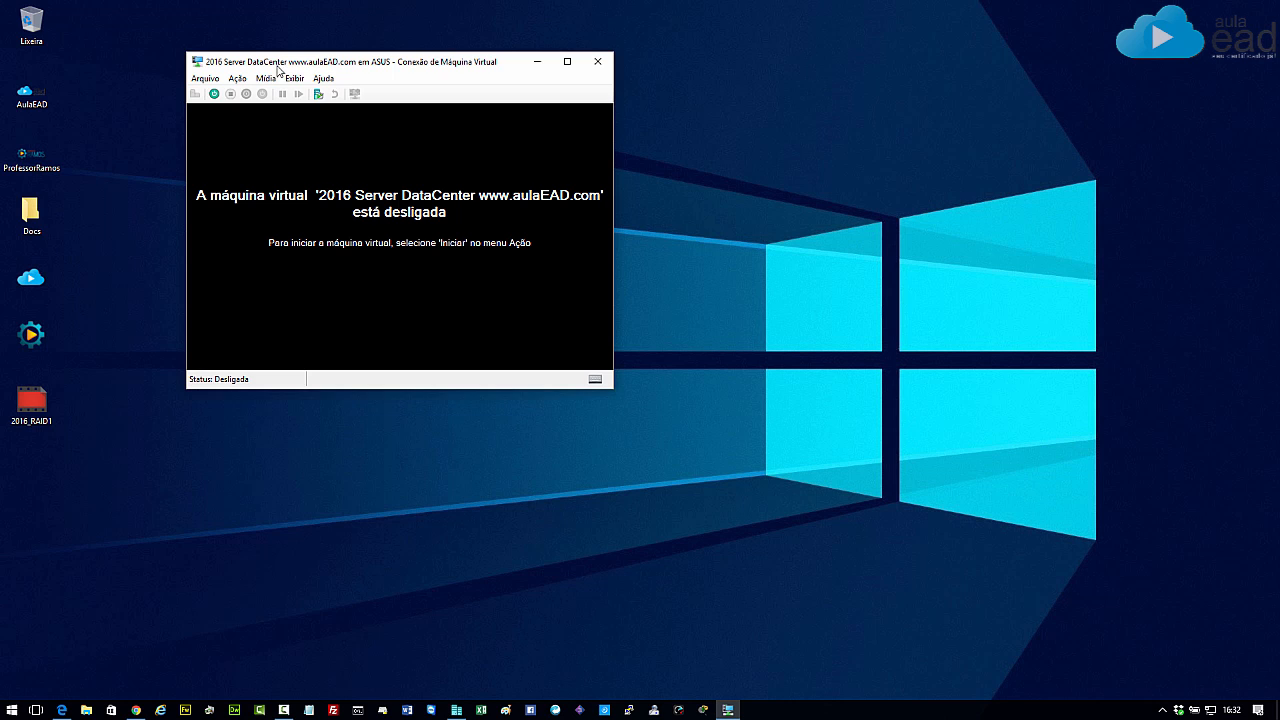
left_click(214, 93)
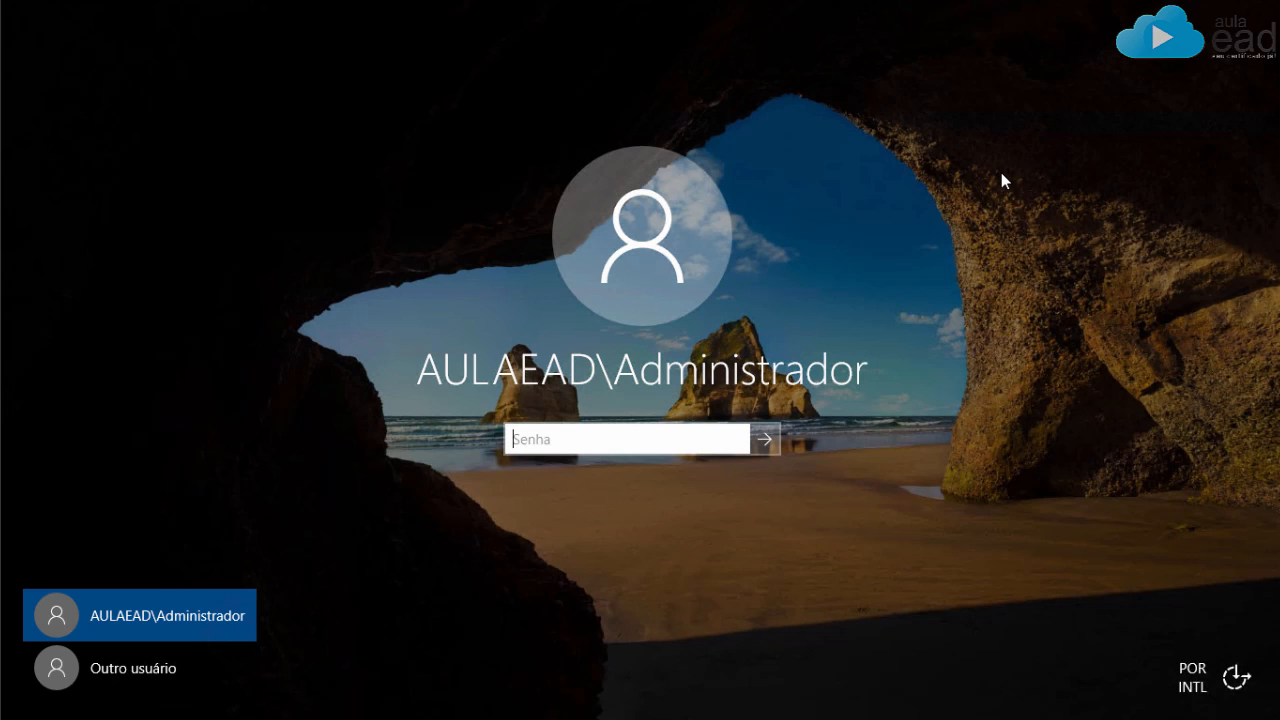
type("•••••••••")
key("Return")
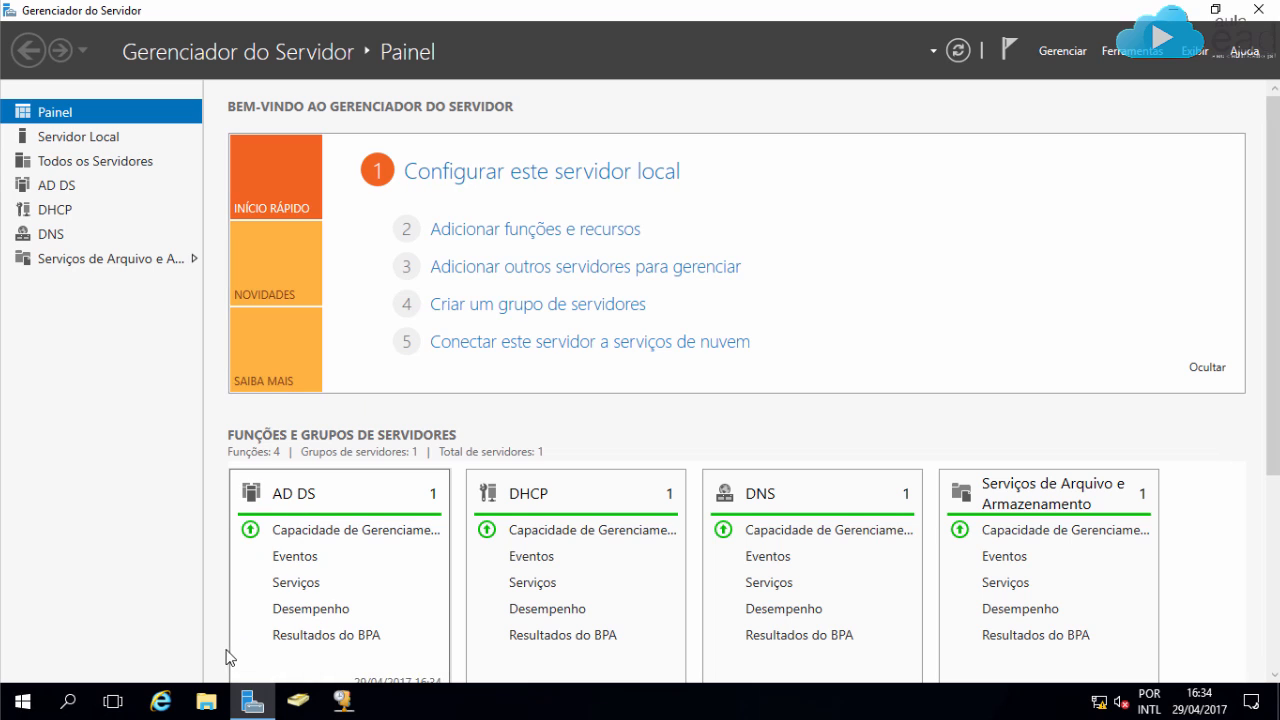
Step: Check the drives listed under Este Computador in File Explorer and minimize the window
left_click(208, 706)
left_click(103, 270)
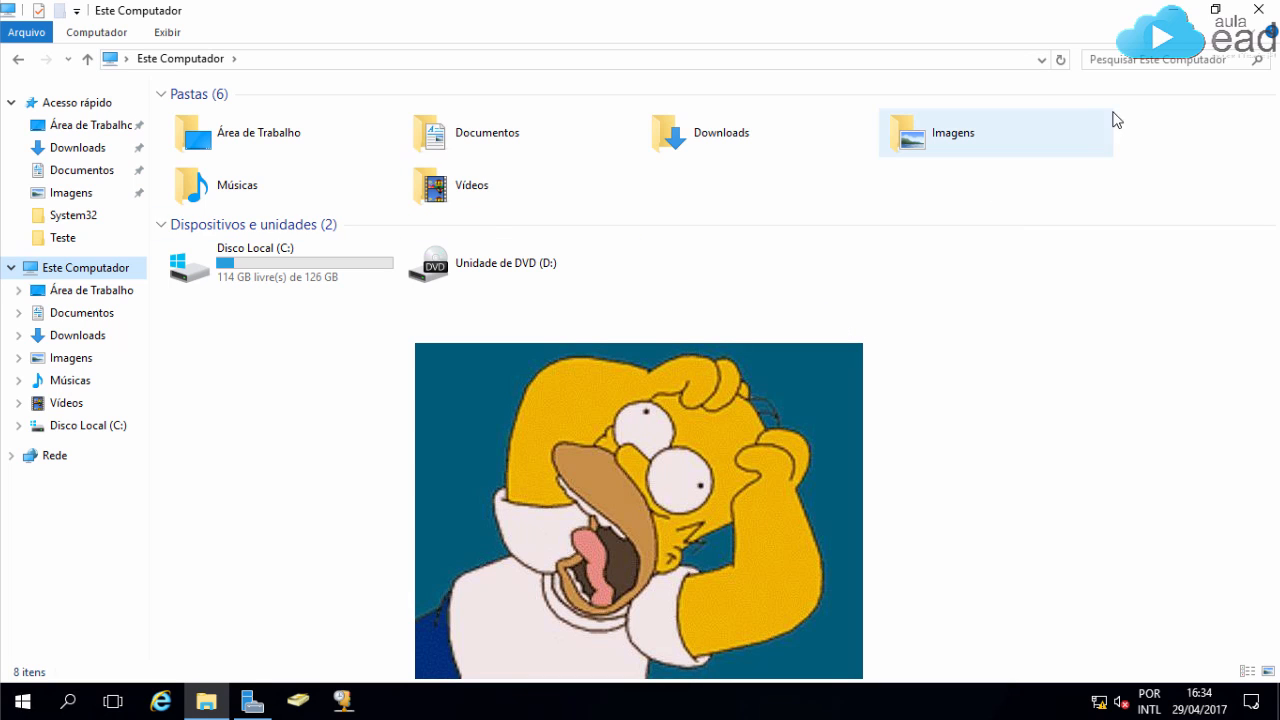
left_click(1174, 18)
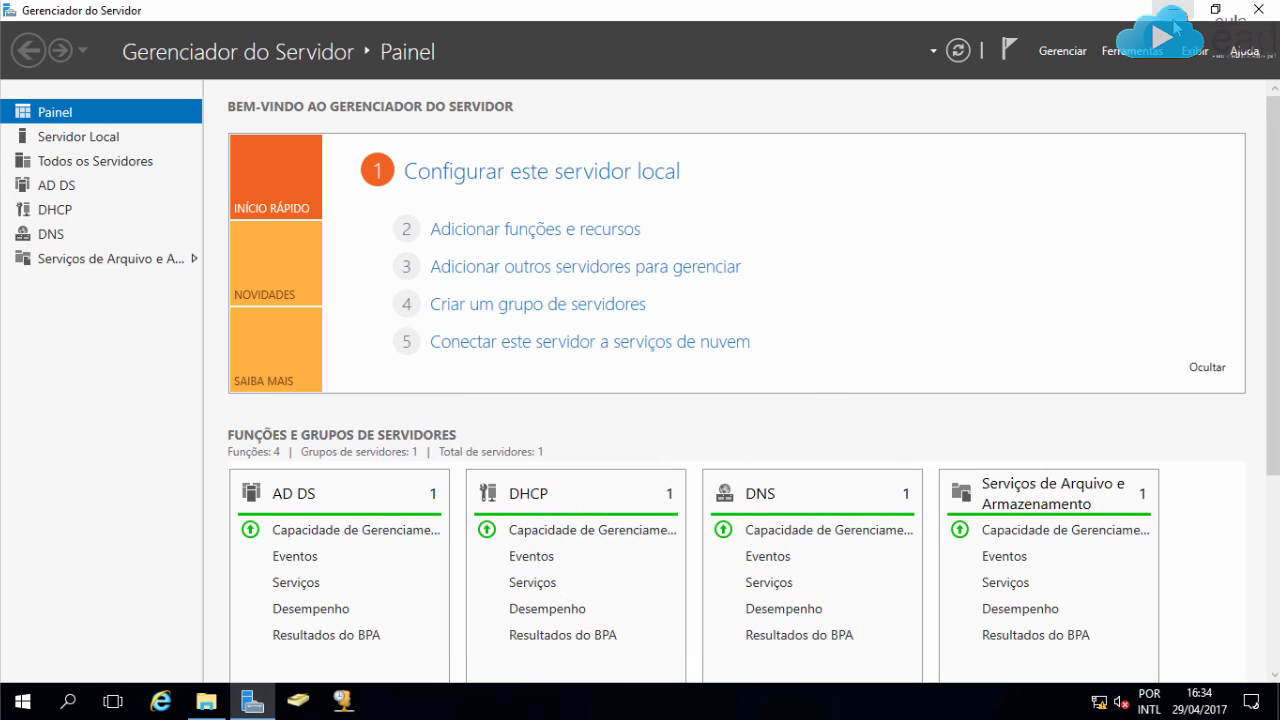
Step: Open Computer Management from Server Manager, maximize it and show Disk Management with a narrower navigation tree
left_click(1136, 52)
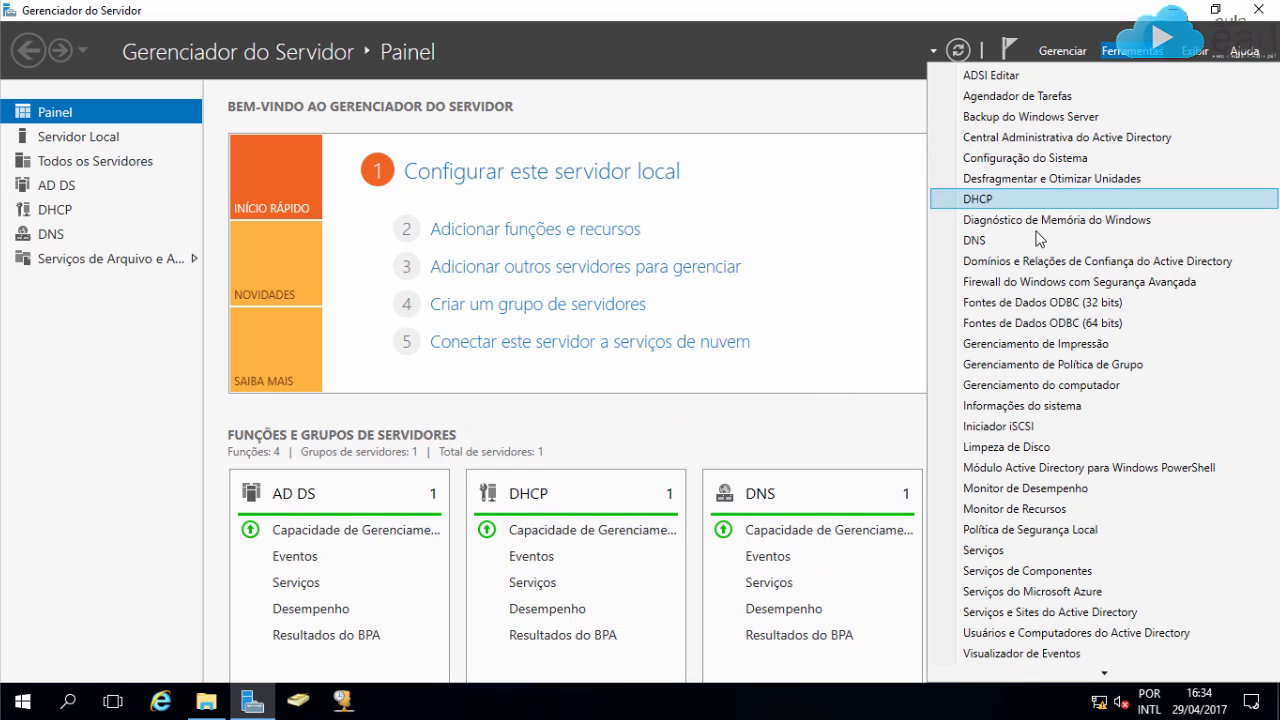
left_click(1033, 388)
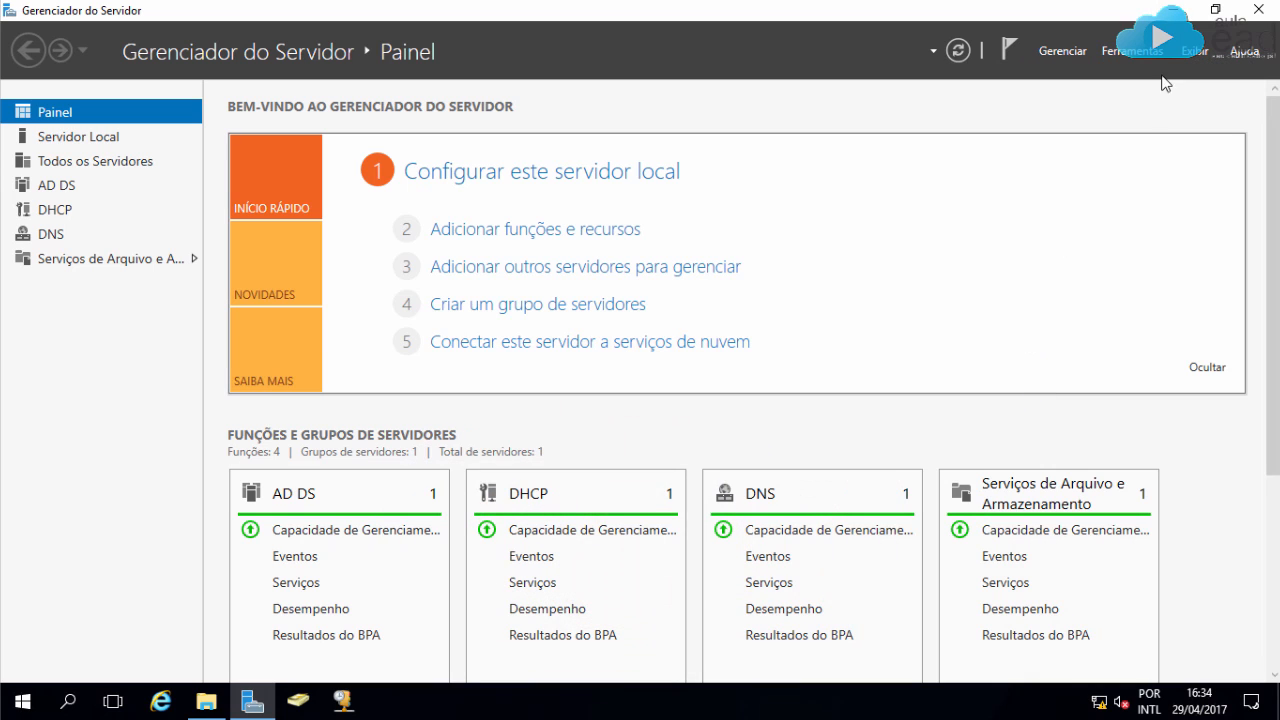
left_click(1170, 10)
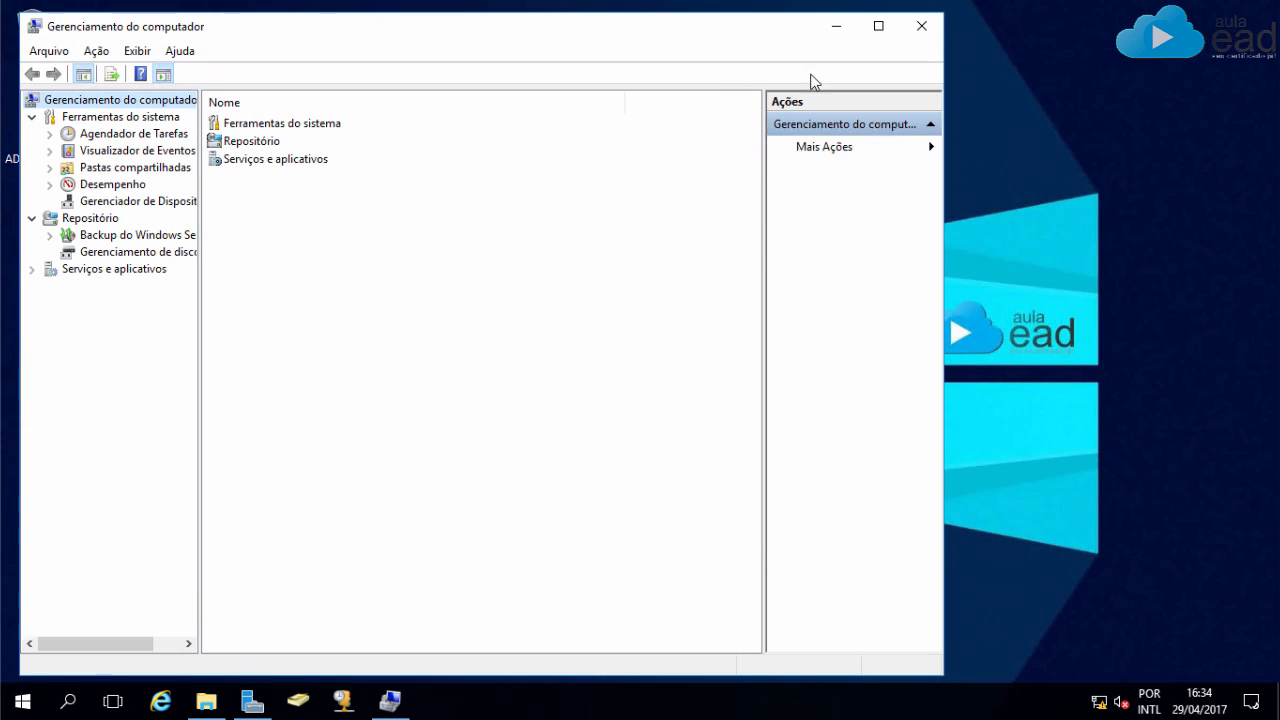
left_click(881, 25)
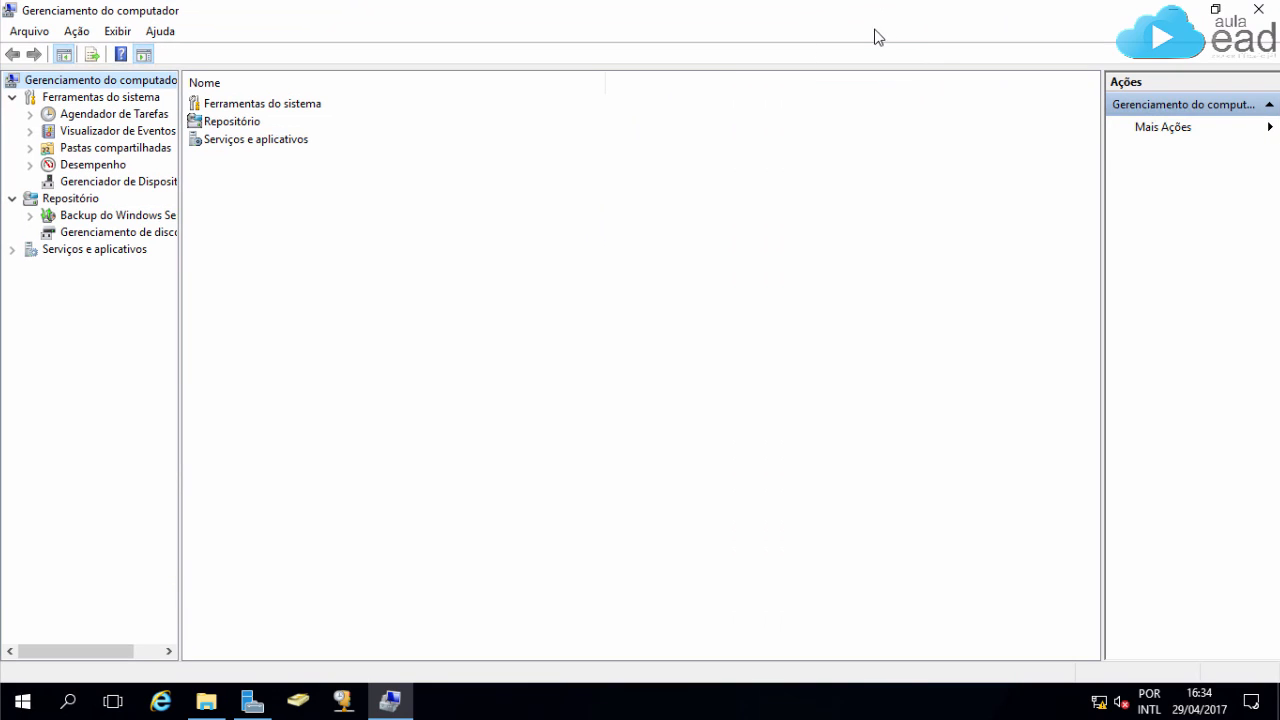
left_click(121, 235)
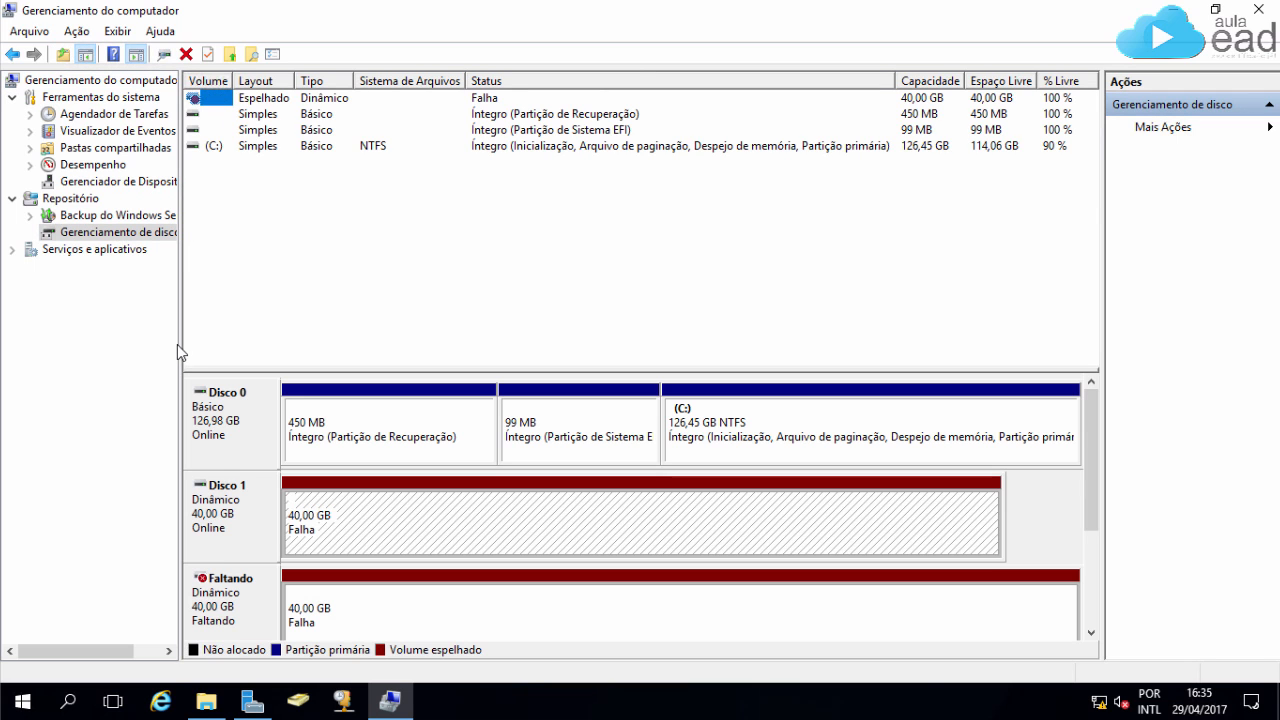
left_click_drag(177, 344, 121, 335)
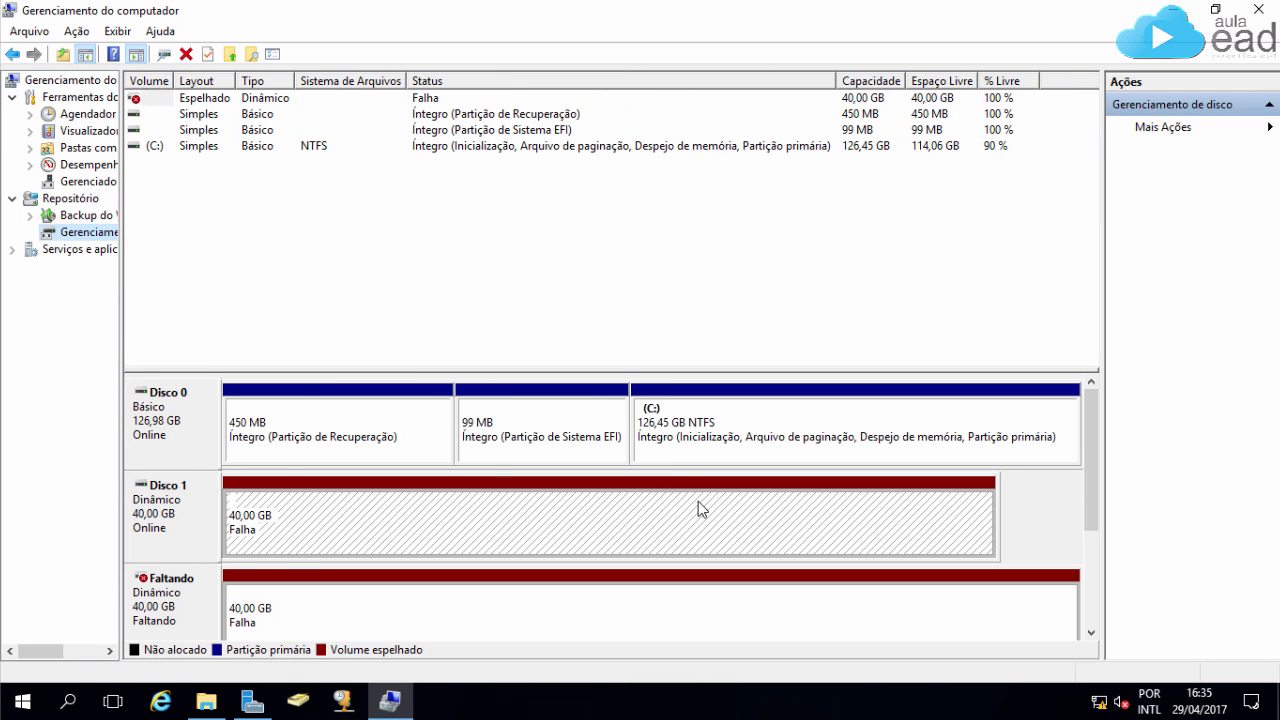
Step: Reactivate the failed 40 GB mirrored volume on Disco 1 and dismiss the dialogs
left_click_drag(1094, 478, 1094, 525)
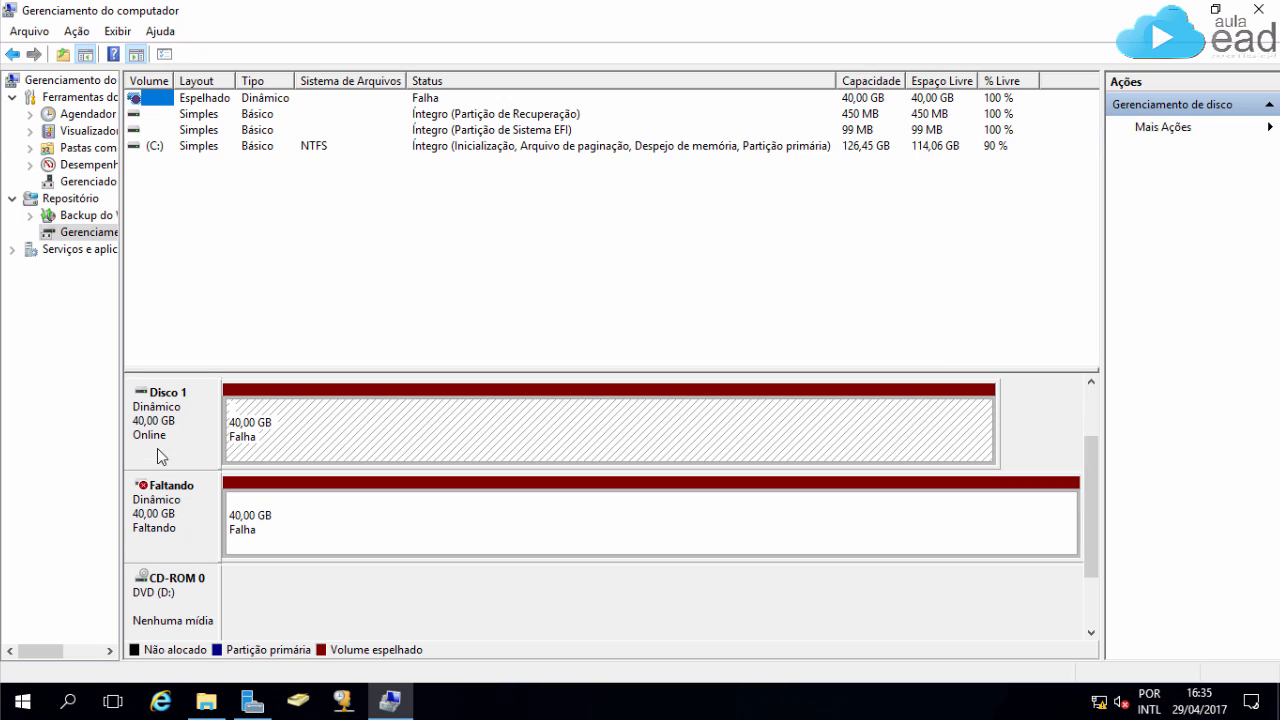
left_click(268, 428)
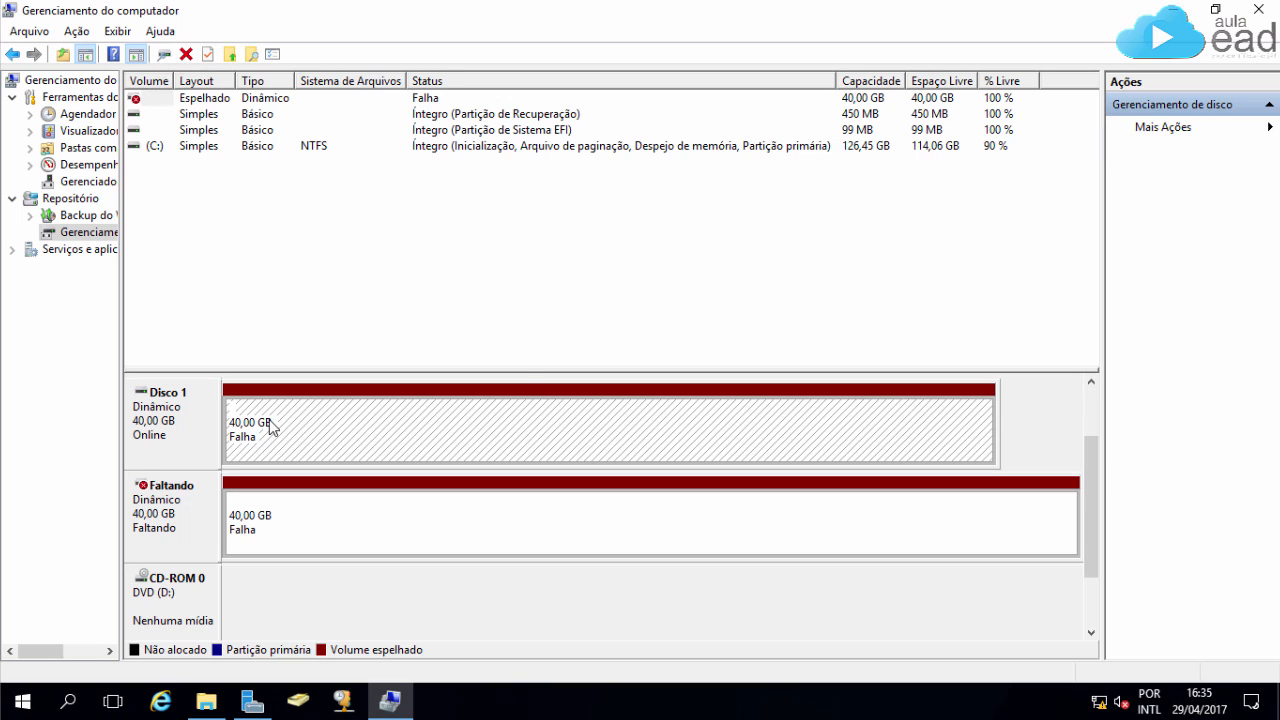
right_click(271, 428)
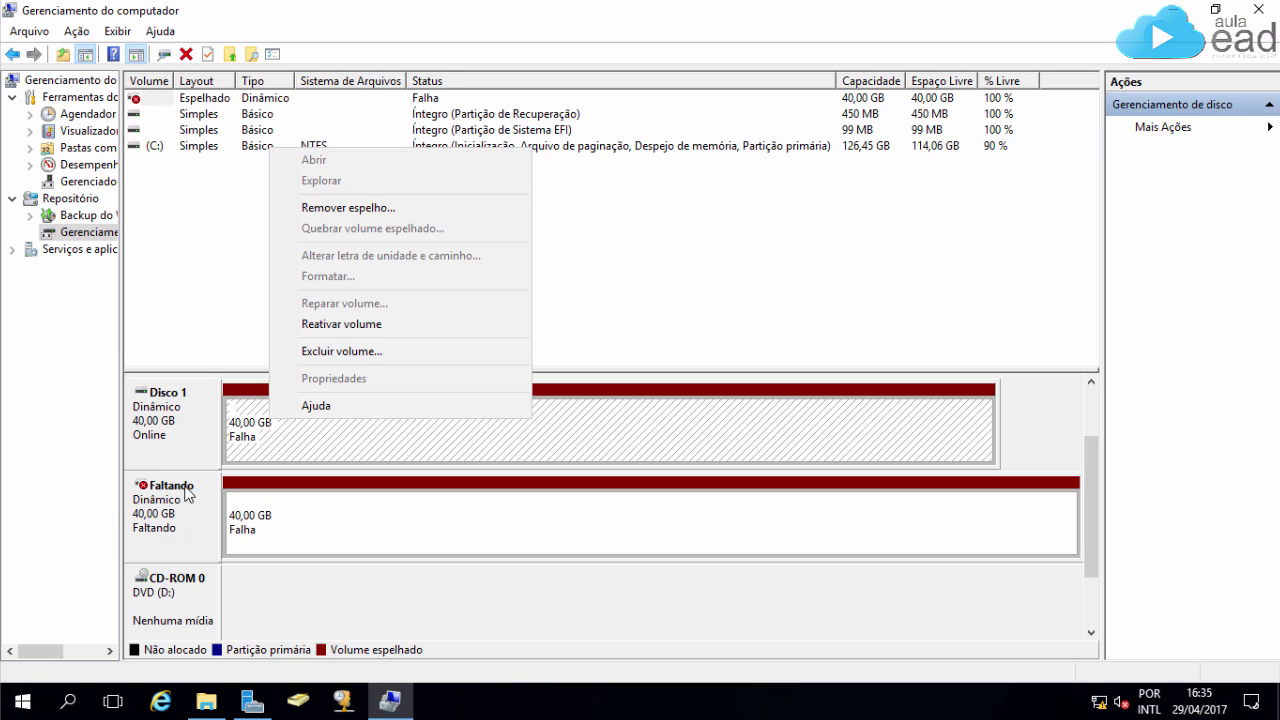
left_click(356, 326)
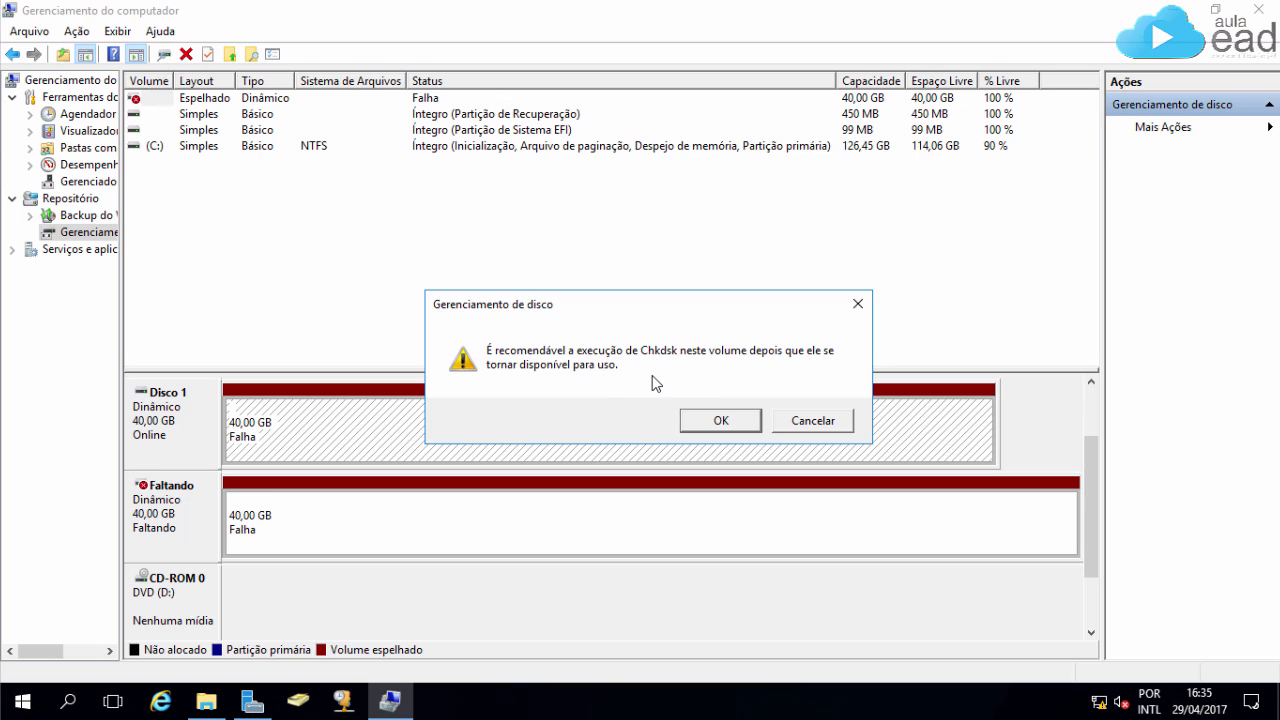
left_click(729, 425)
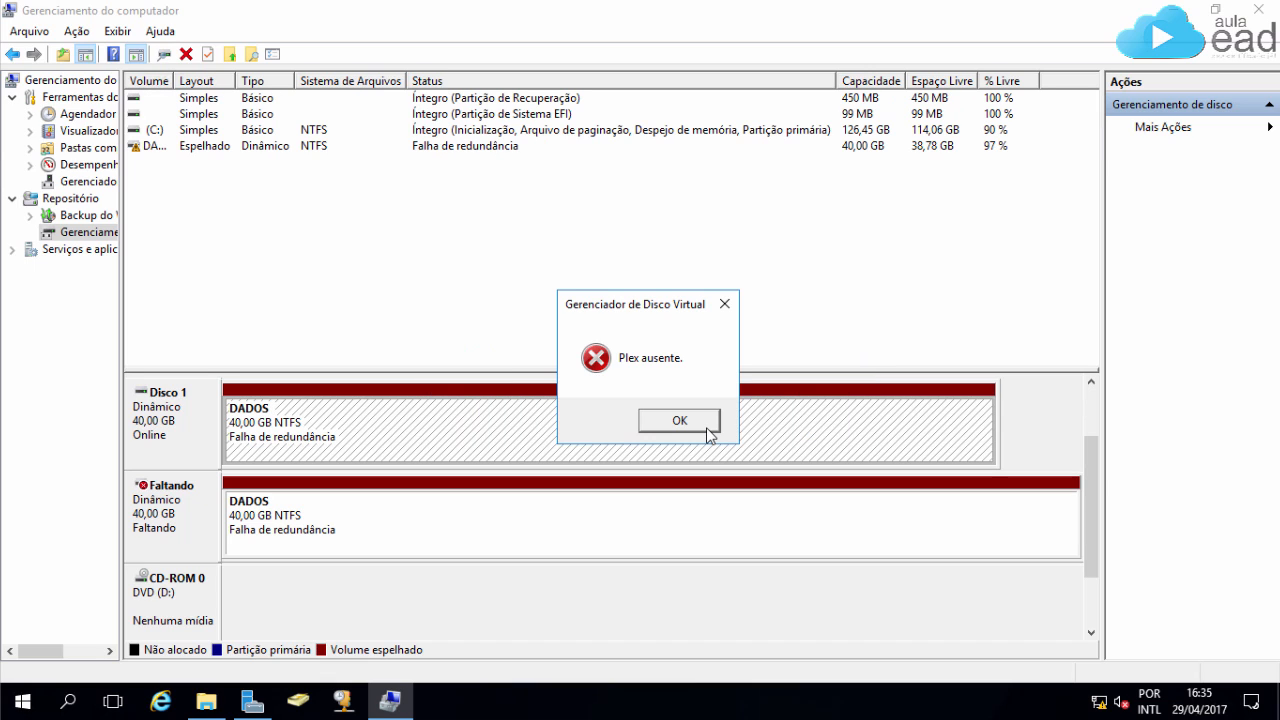
left_click(679, 421)
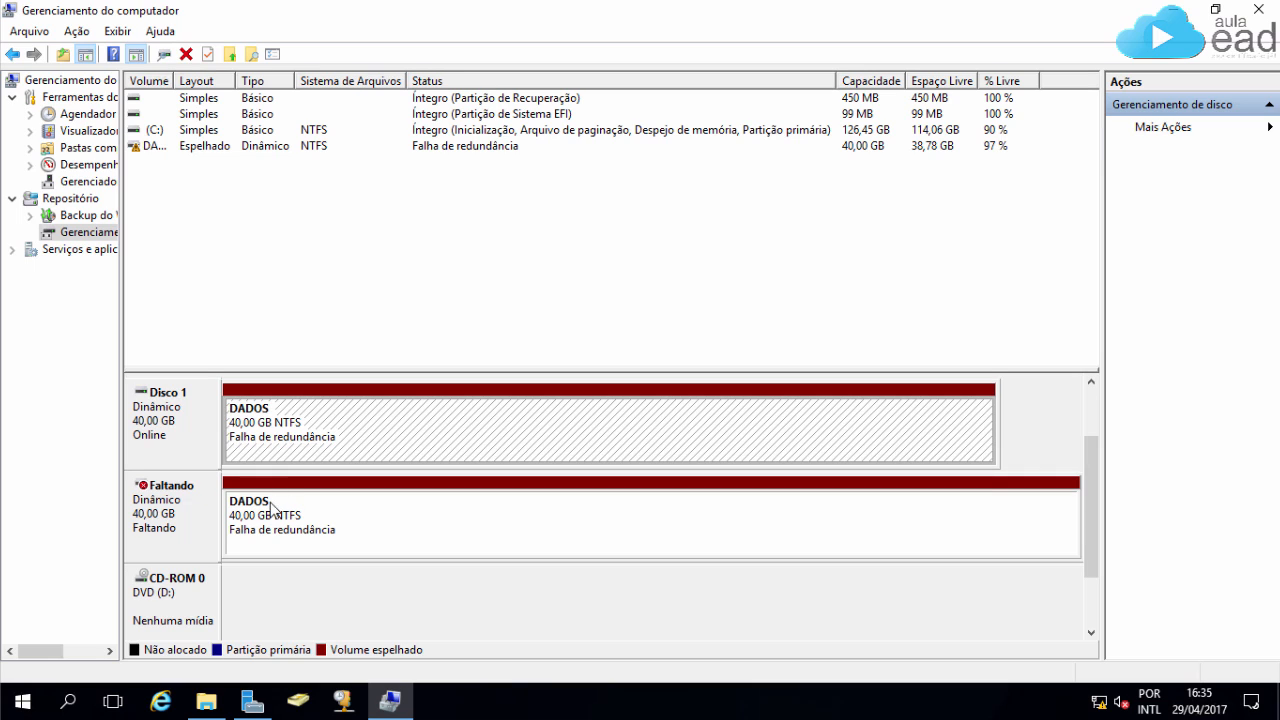
Step: Open the Teste folder on DADOS (F:) in File Explorer and check that the AulaEAD - Copia (8) text file is readable
mouse_move(205, 700)
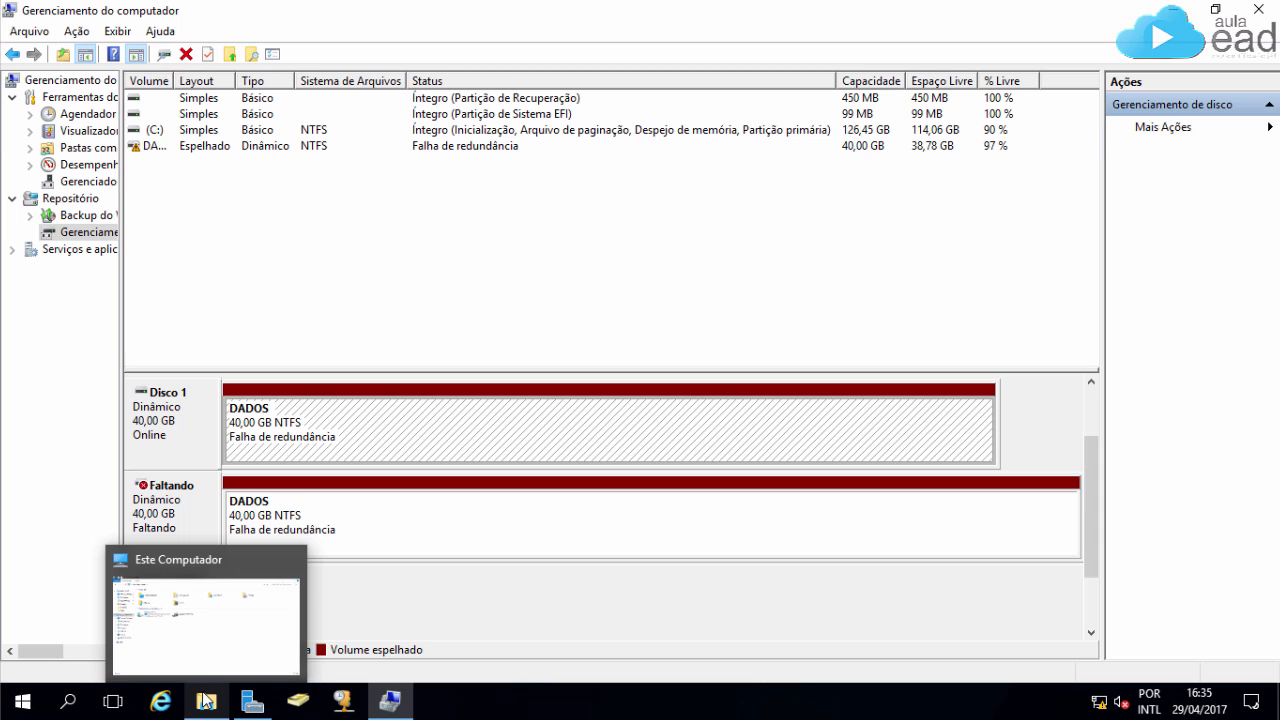
left_click(205, 703)
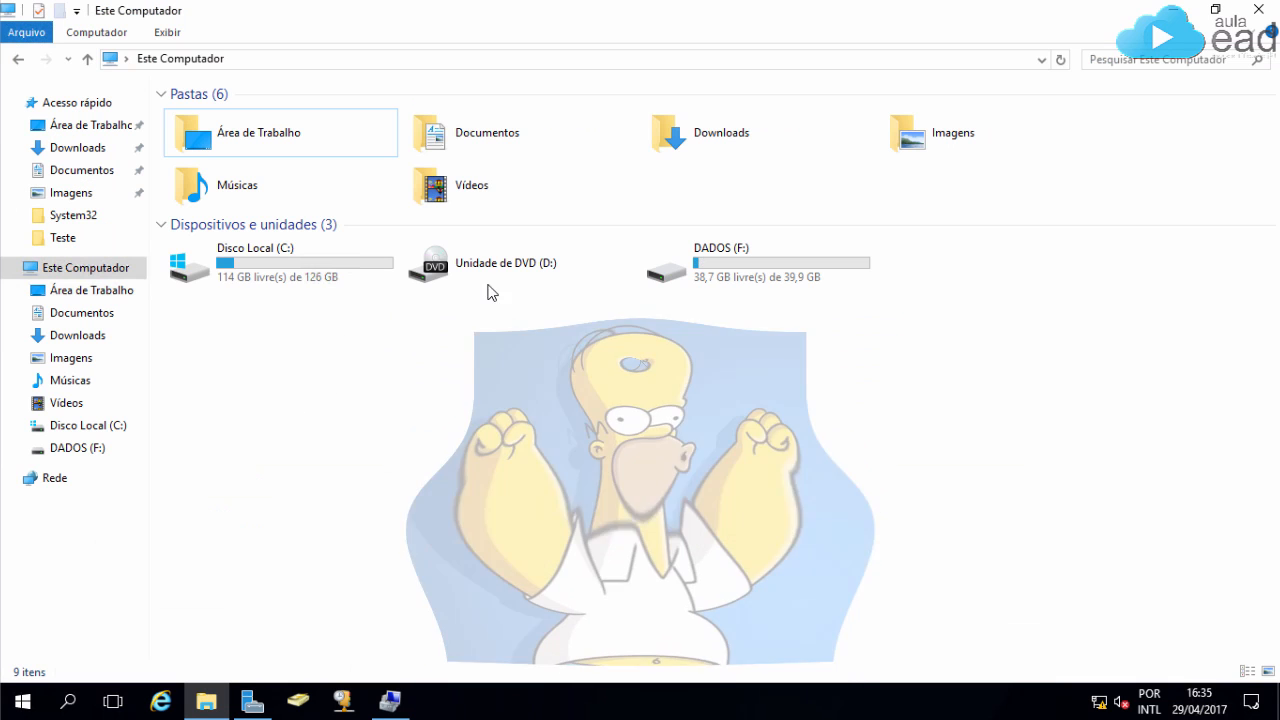
double_click(723, 262)
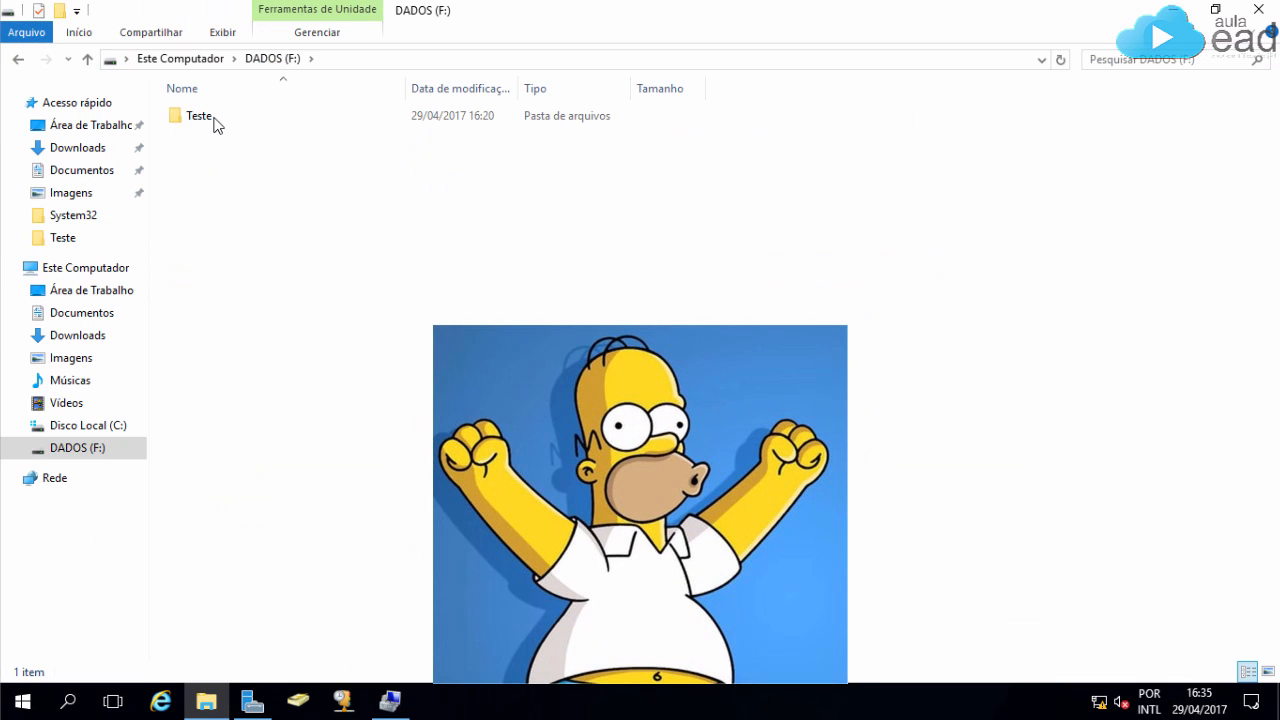
double_click(214, 120)
double_click(237, 233)
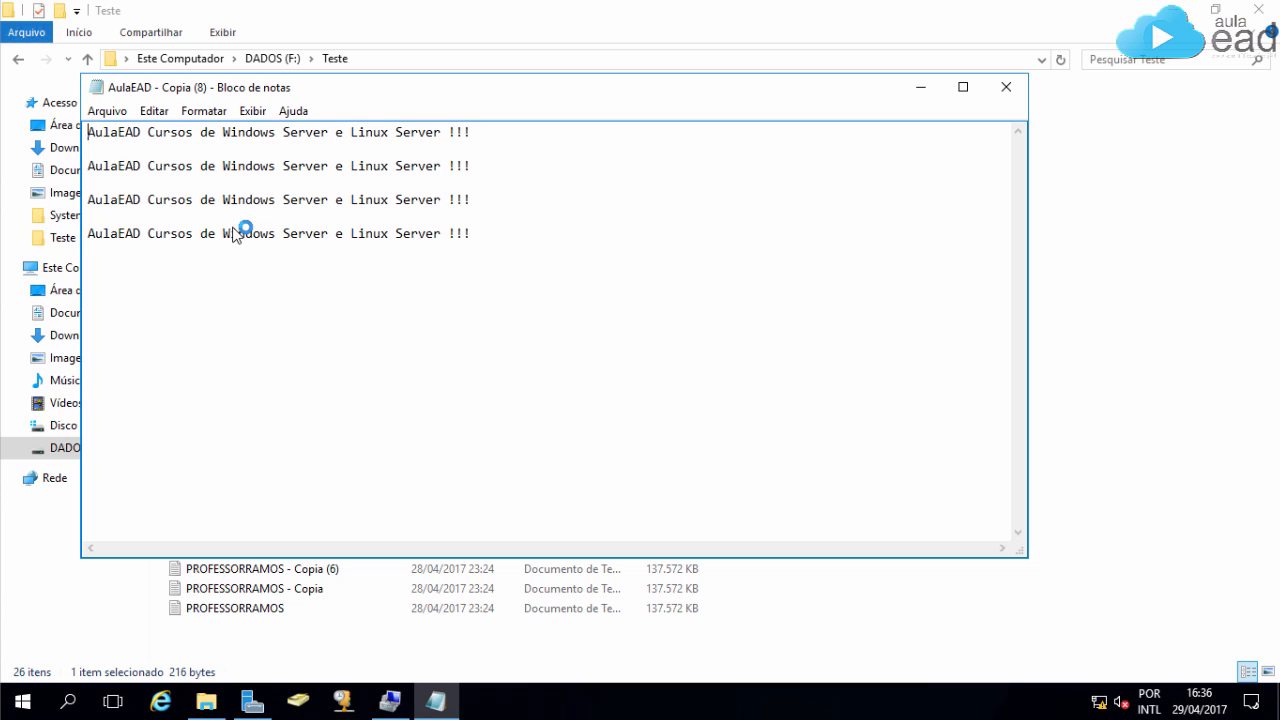
left_click(1006, 88)
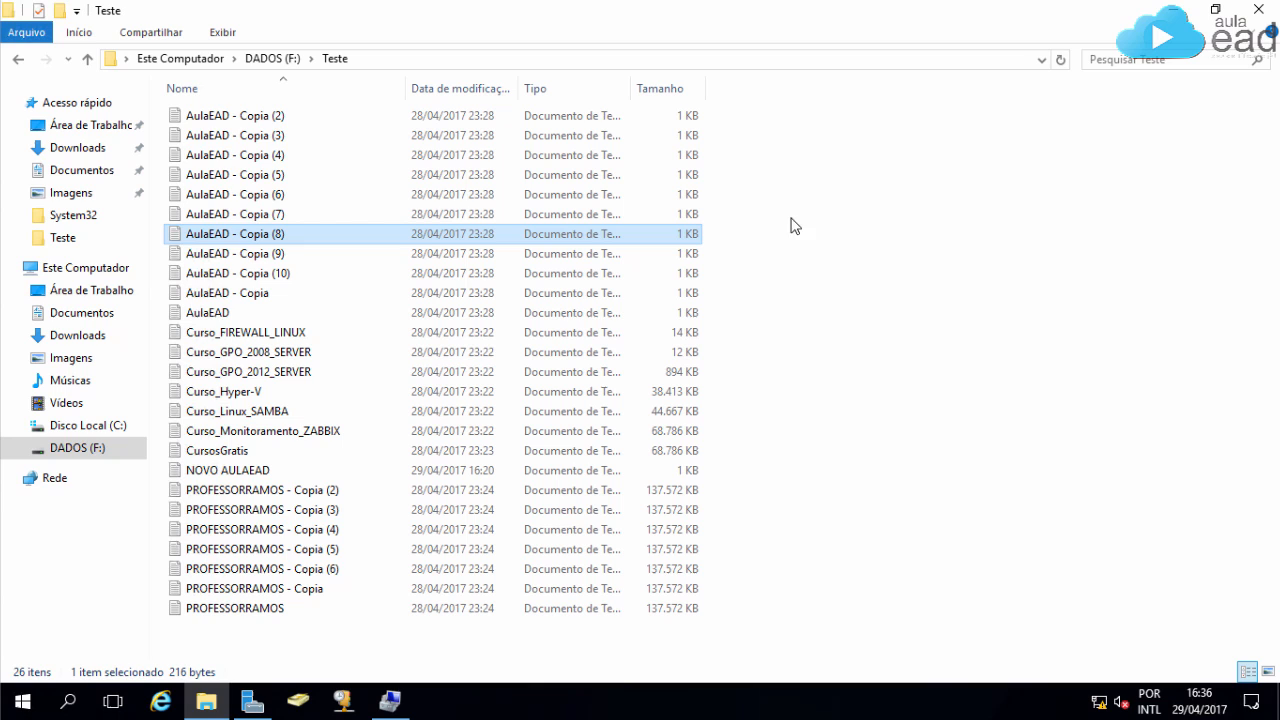
Step: Create a text document named TESTE1 in the Teste folder, write AULAEAD in it, save it and close it
right_click(785, 313)
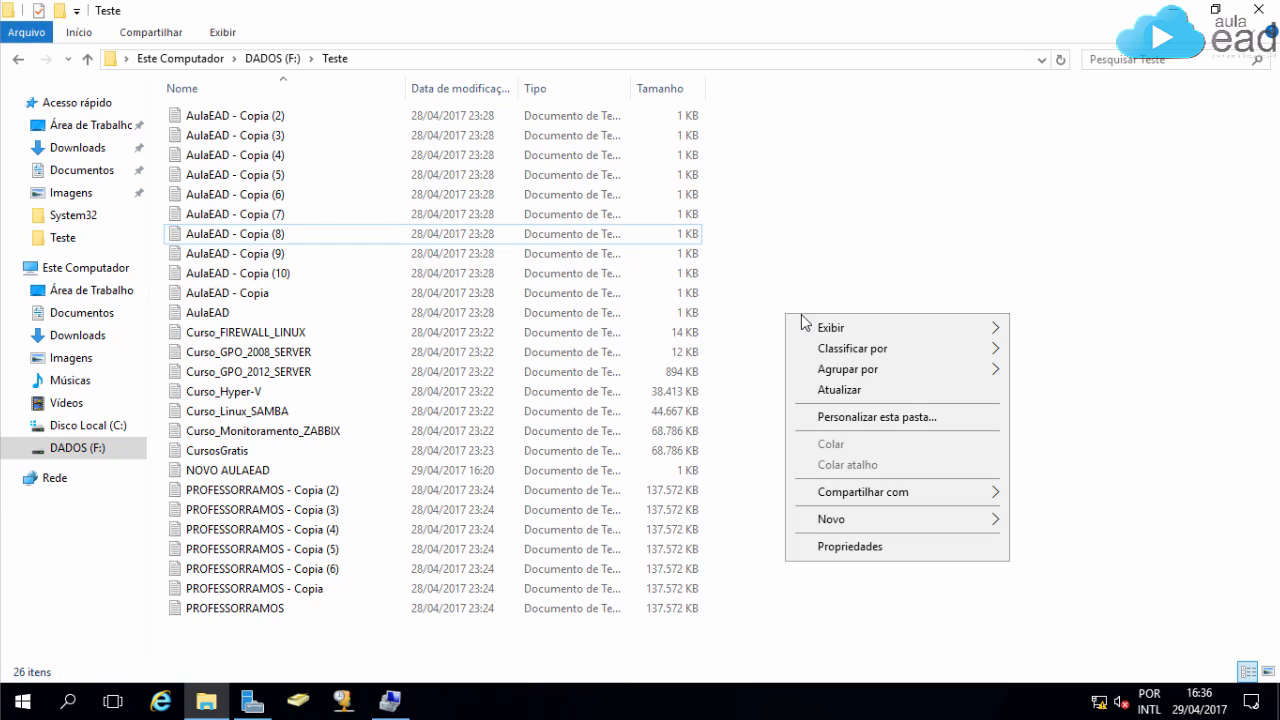
mouse_move(851, 515)
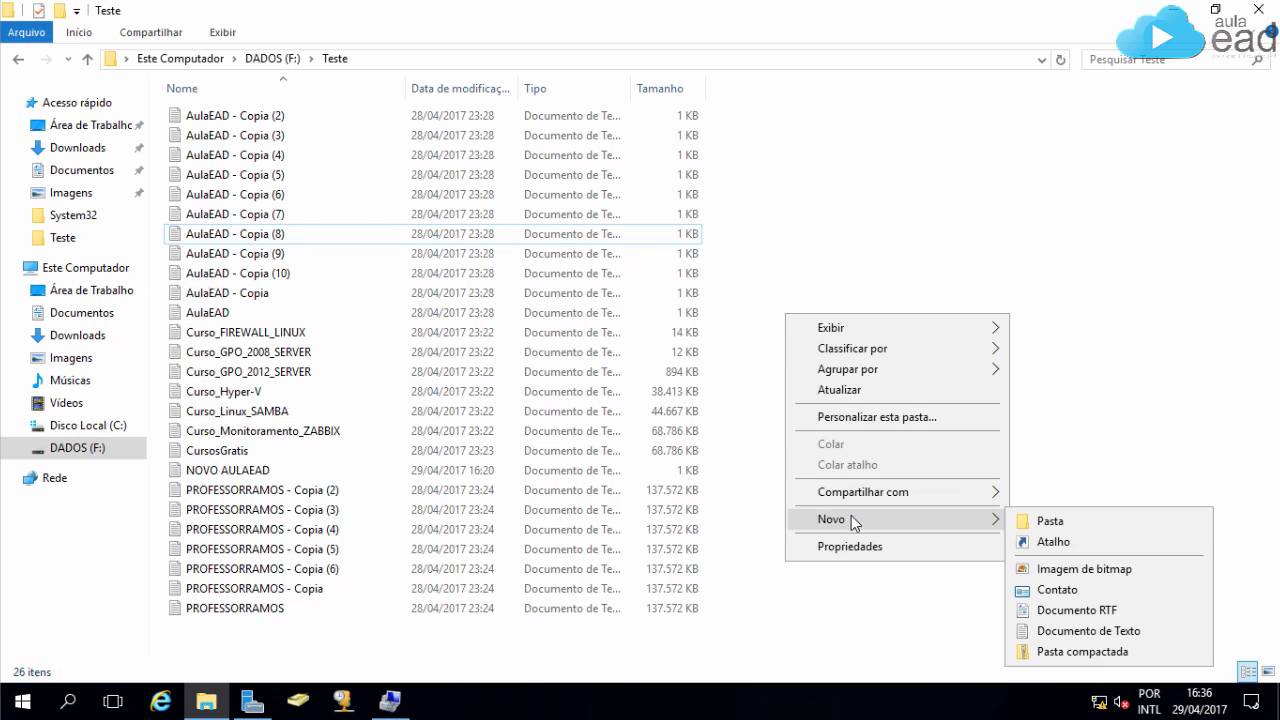
left_click(1071, 631)
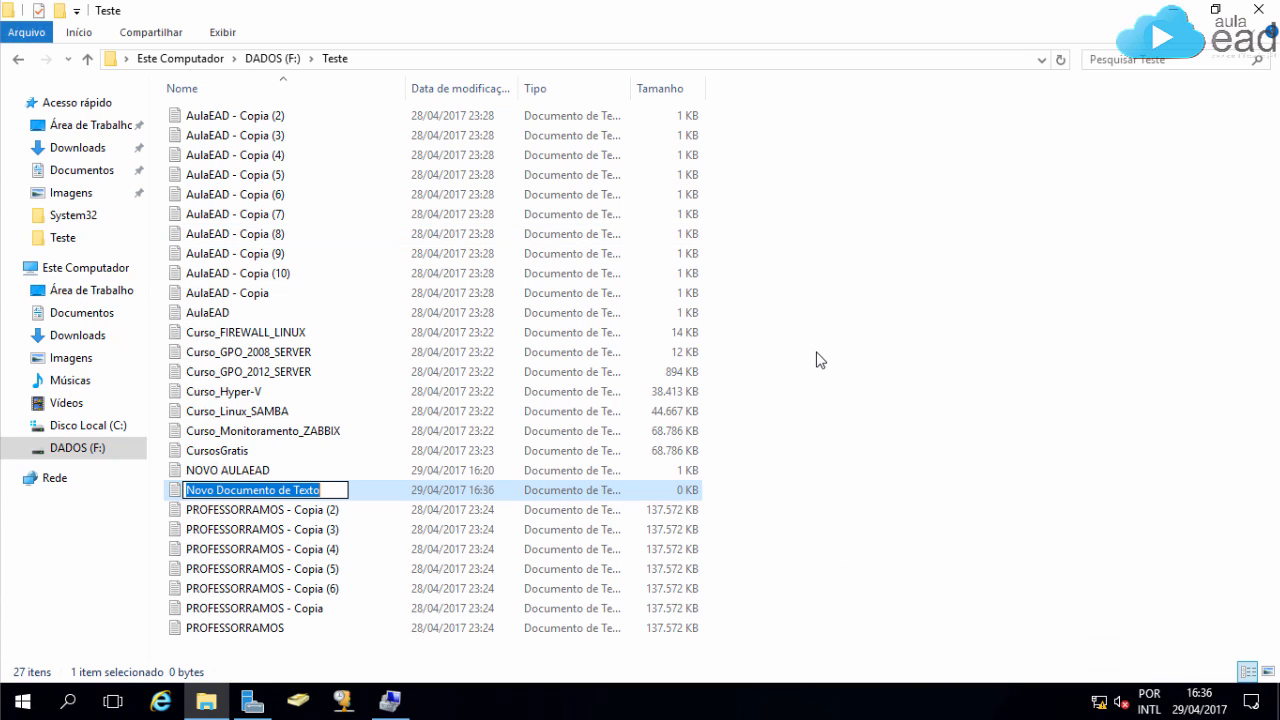
type("TESTE")
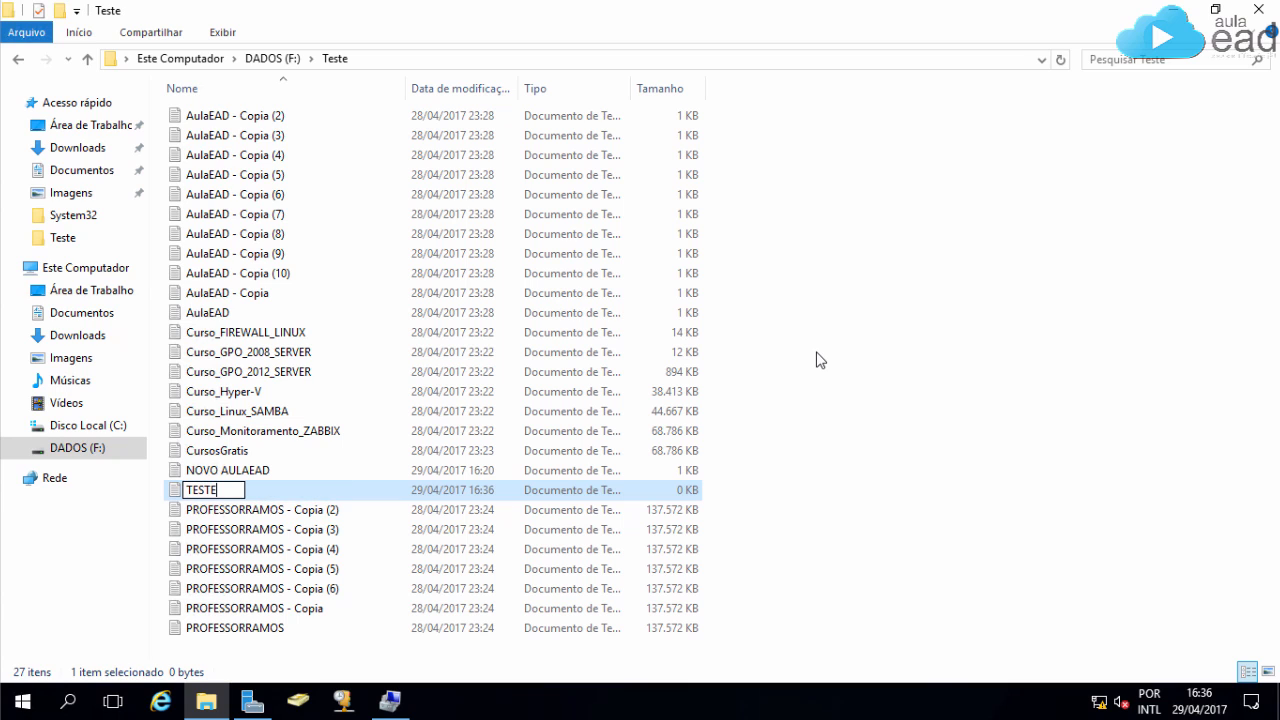
type("1")
key("Return")
key("Return")
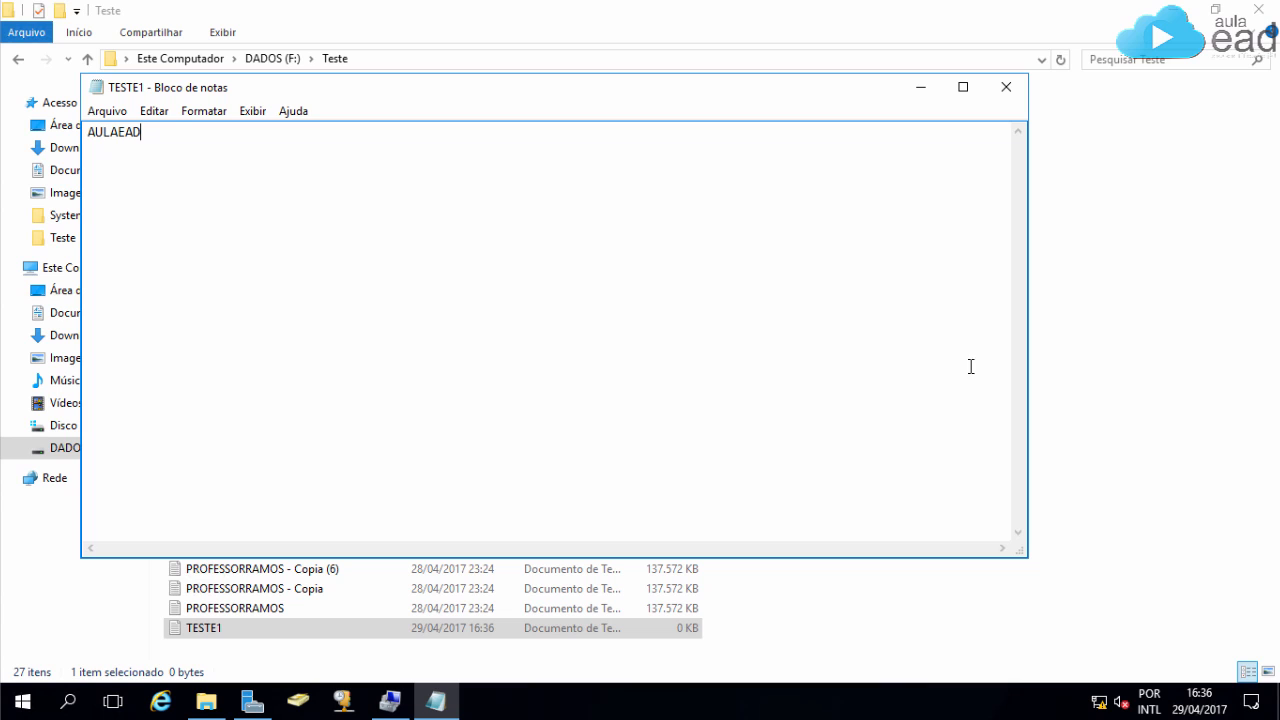
left_click(1019, 89)
left_click(575, 362)
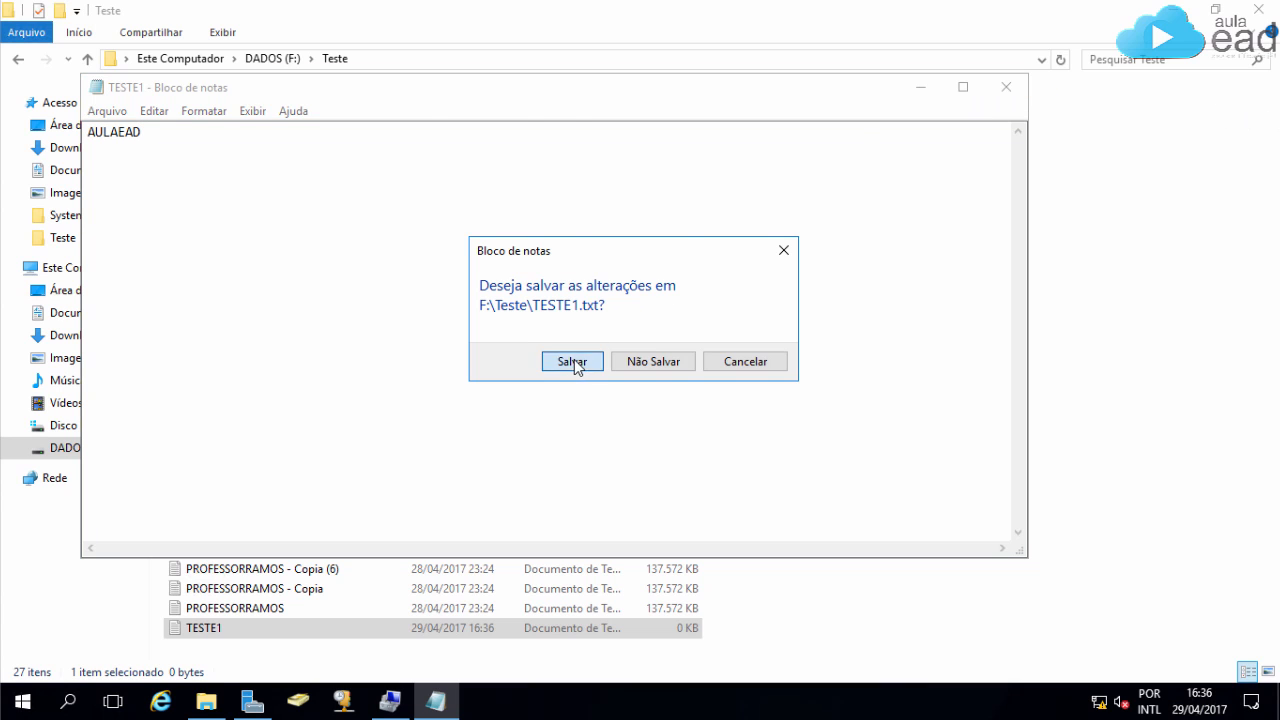
Step: Make 17 copies of TESTE1 in the same Teste folder and close the File Explorer window
key("ctrl+c")
key("ctrl+v")
key("ctrl+v")
key("ctrl+v")
key("ctrl+v")
key("ctrl+v")
key("ctrl+v")
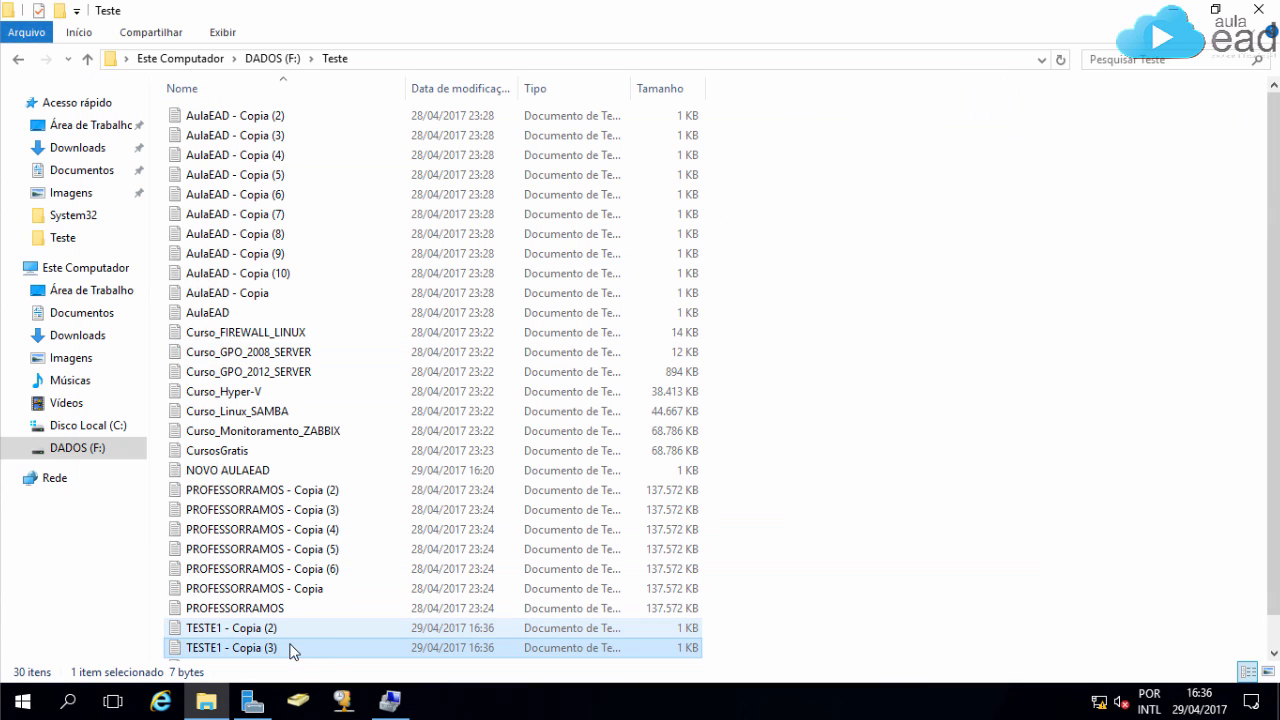
key("ctrl+v")
key("ctrl+v")
key("ctrl+v")
key("ctrl+v")
key("ctrl+v")
key("ctrl+v")
key("ctrl+v")
key("ctrl+v")
key("ctrl+v")
key("ctrl+v")
key("ctrl+v")
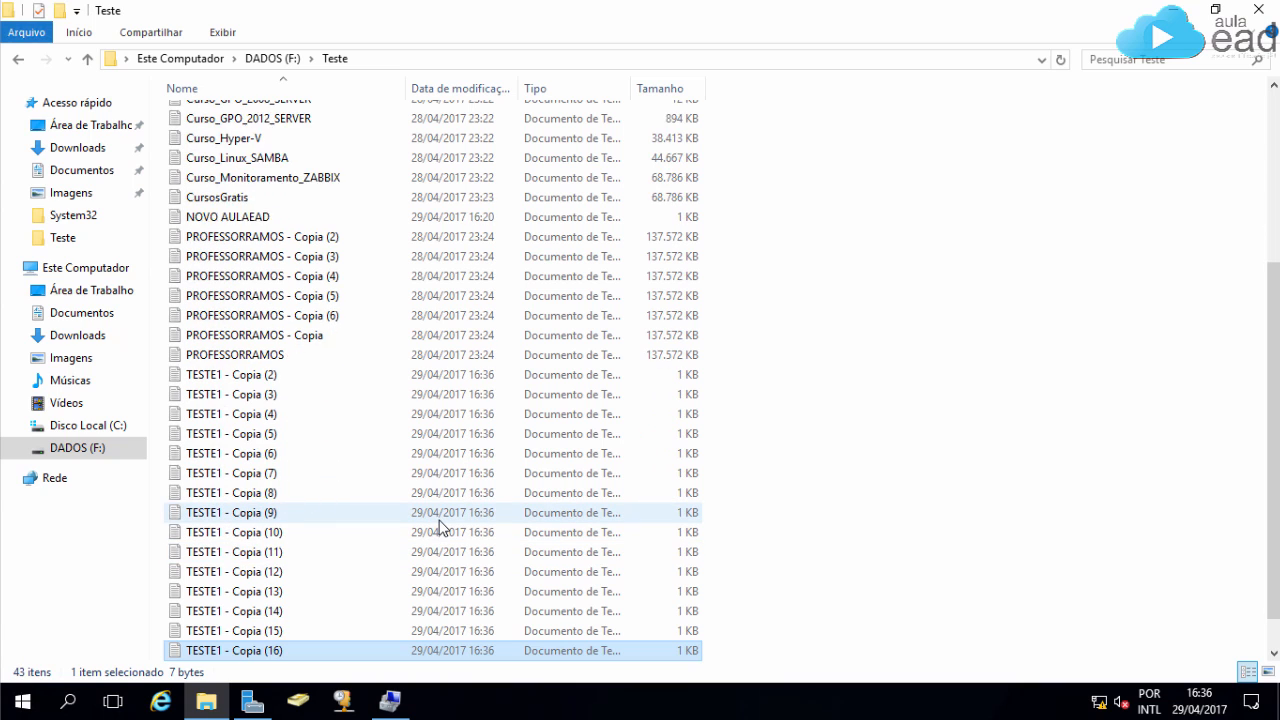
scroll(440, 527, "up", 5)
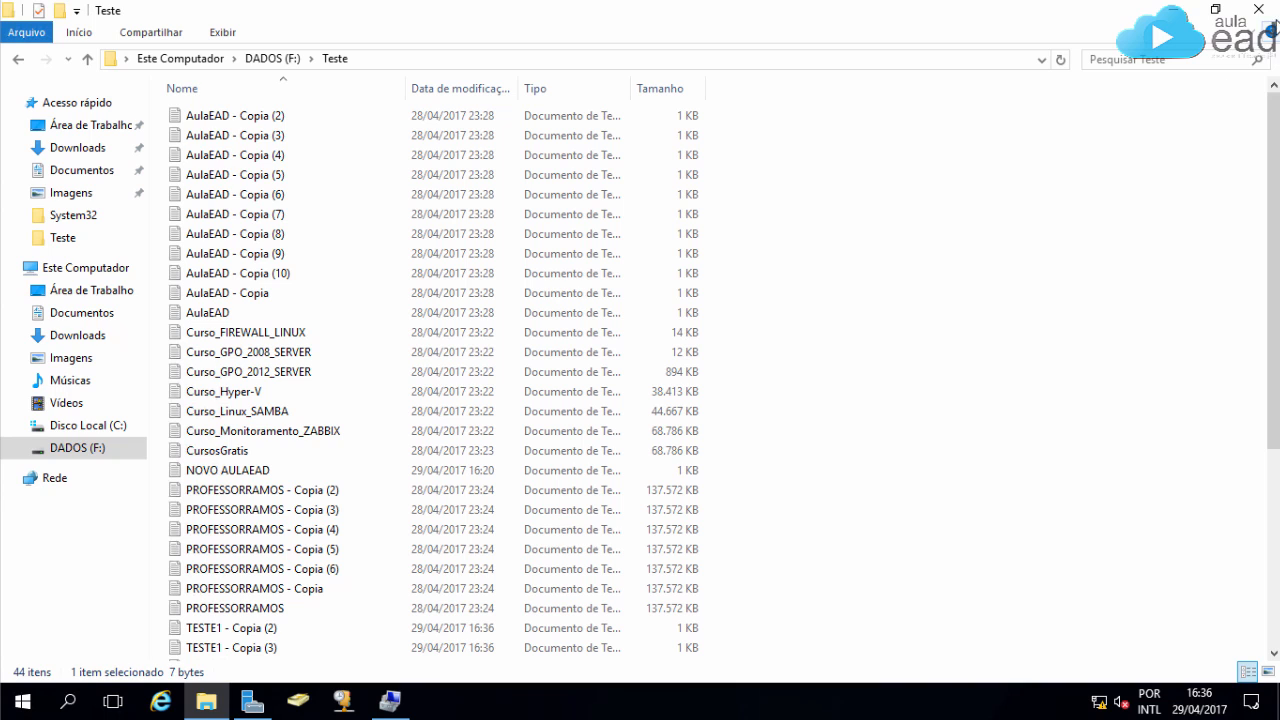
left_click(1262, 16)
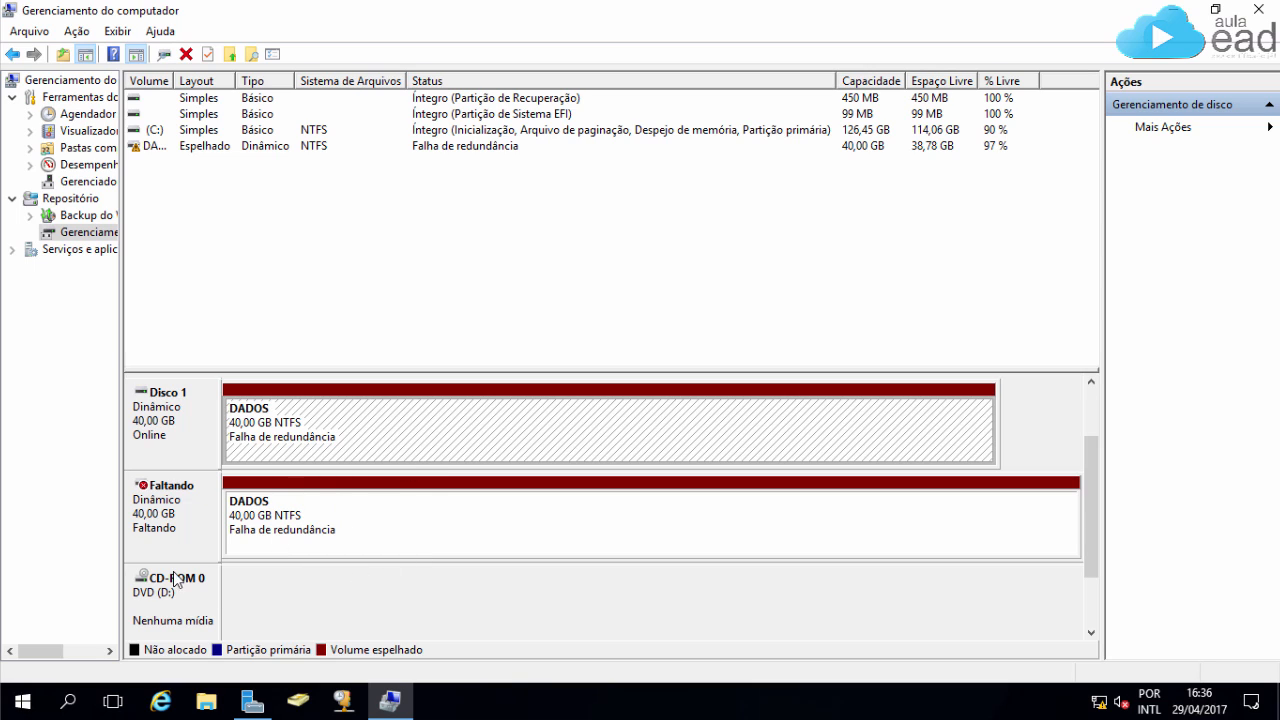
Step: Remove the mirror of the DADOS volume from the missing disk (Faltando), keeping the copy on Disco 1
right_click(283, 437)
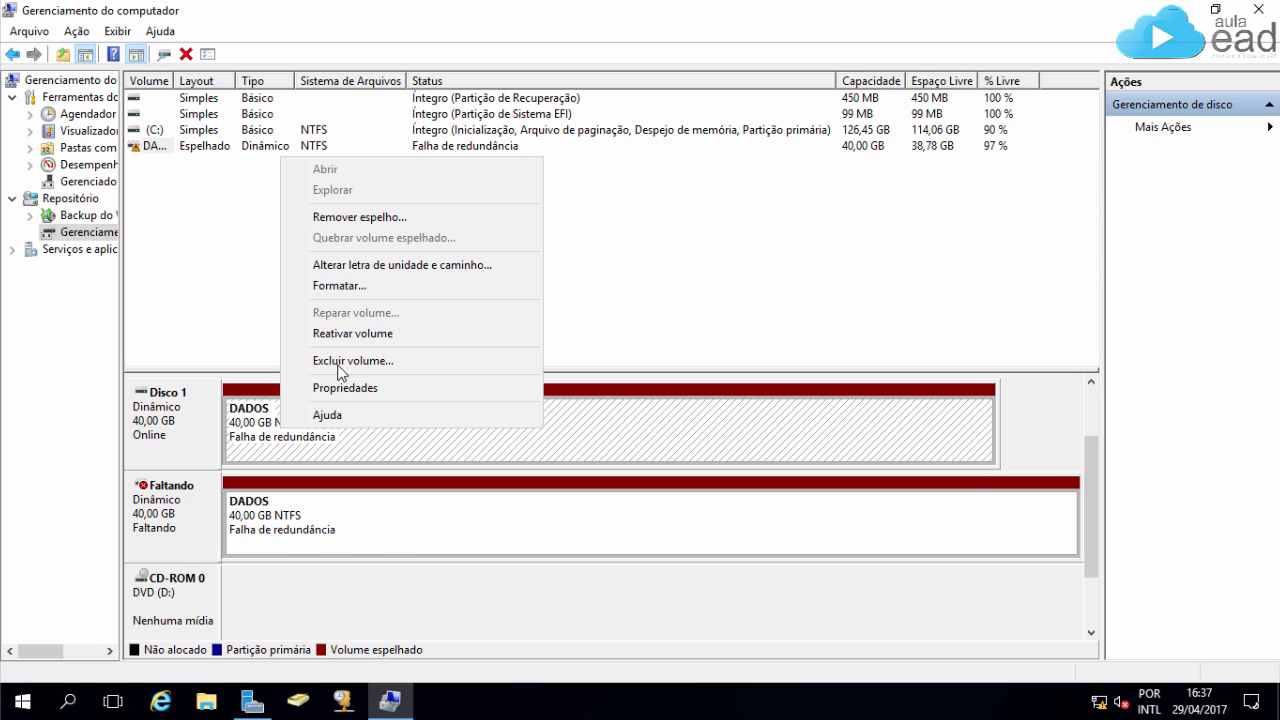
left_click(380, 218)
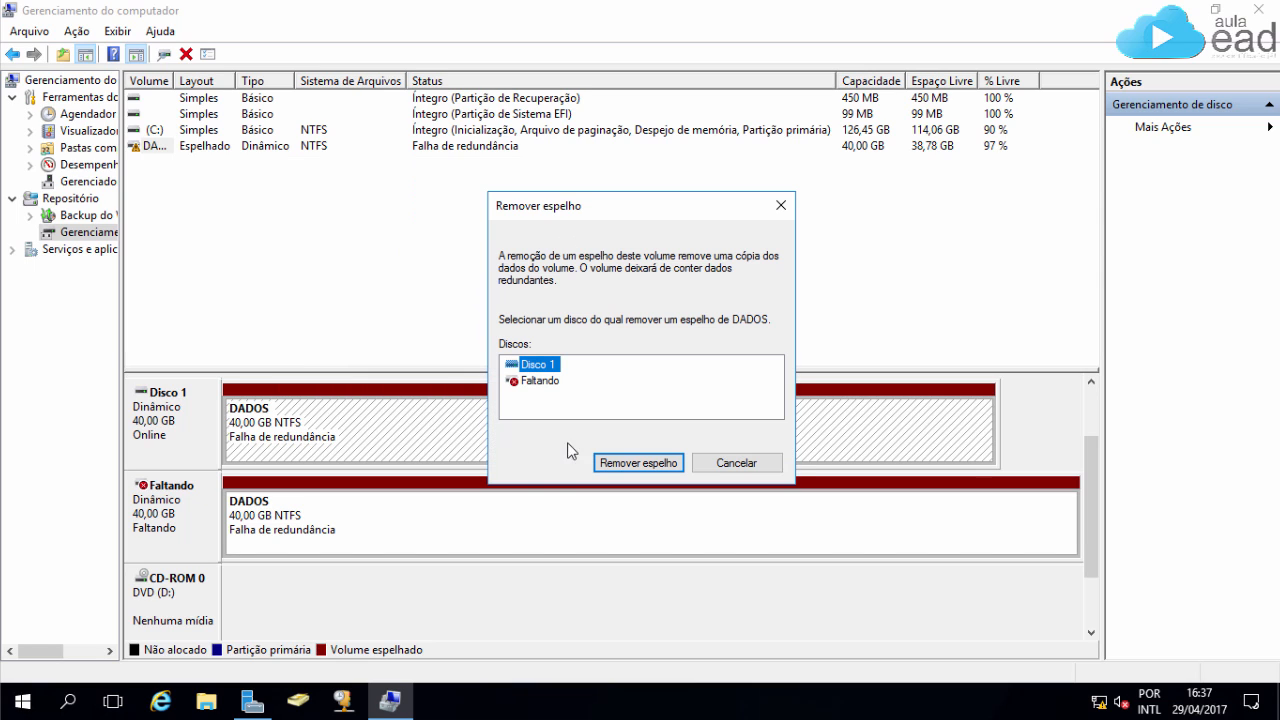
left_click(548, 382)
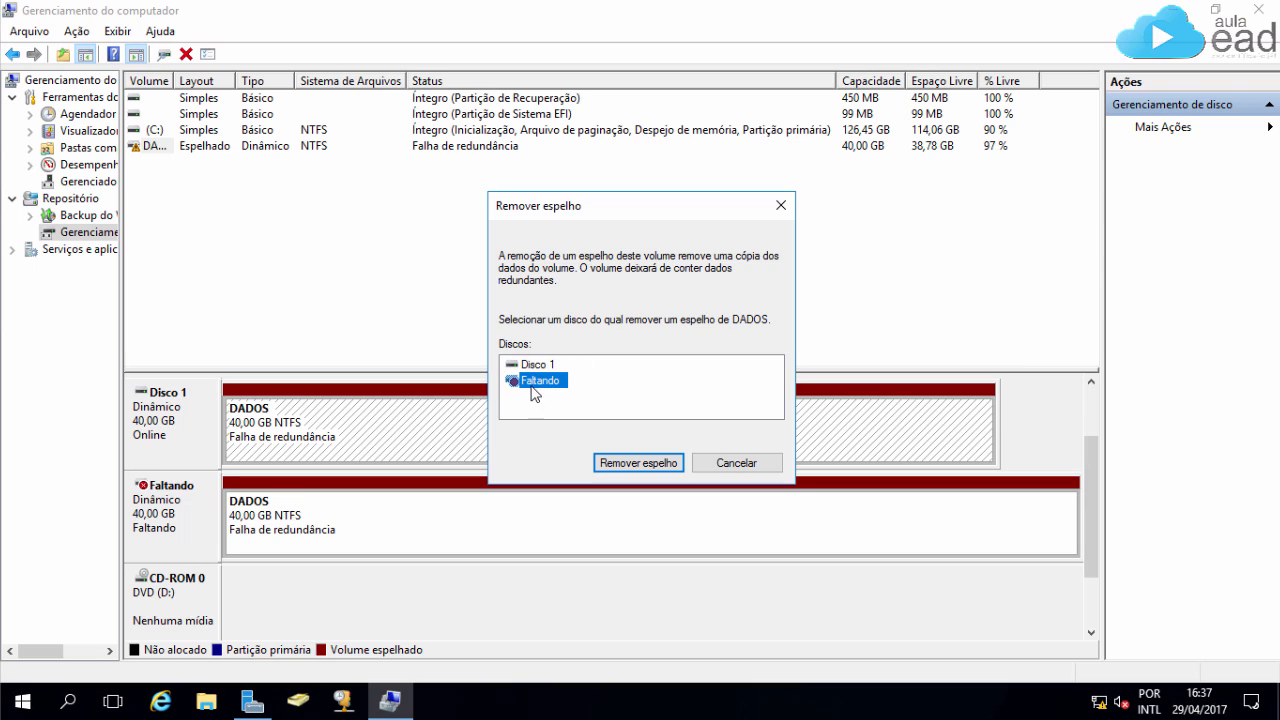
left_click(658, 461)
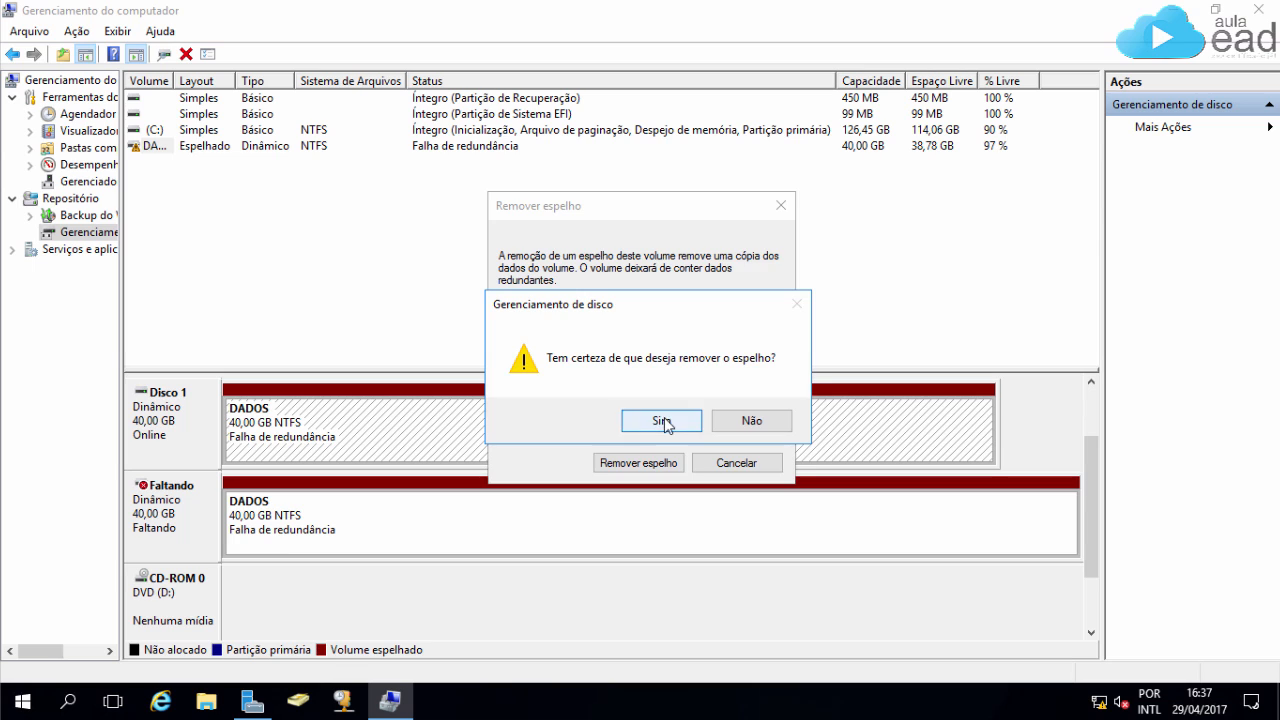
left_click(662, 420)
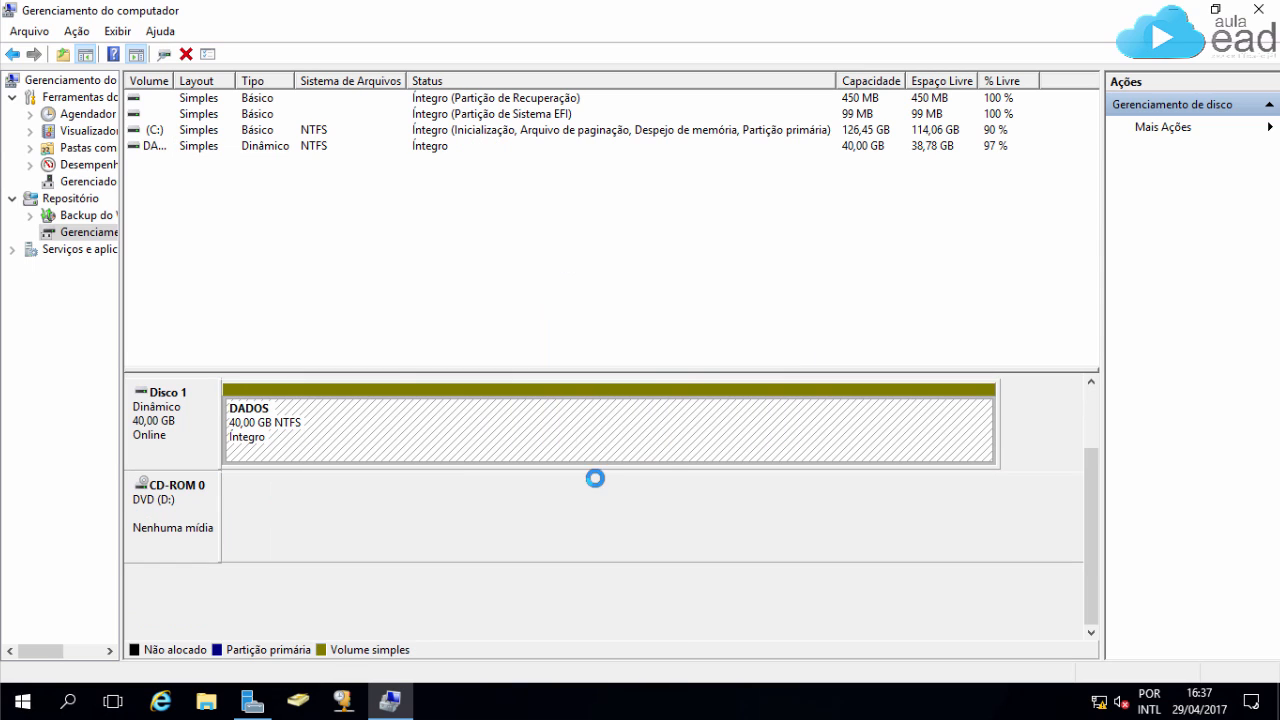
left_click_drag(1088, 540, 1088, 462)
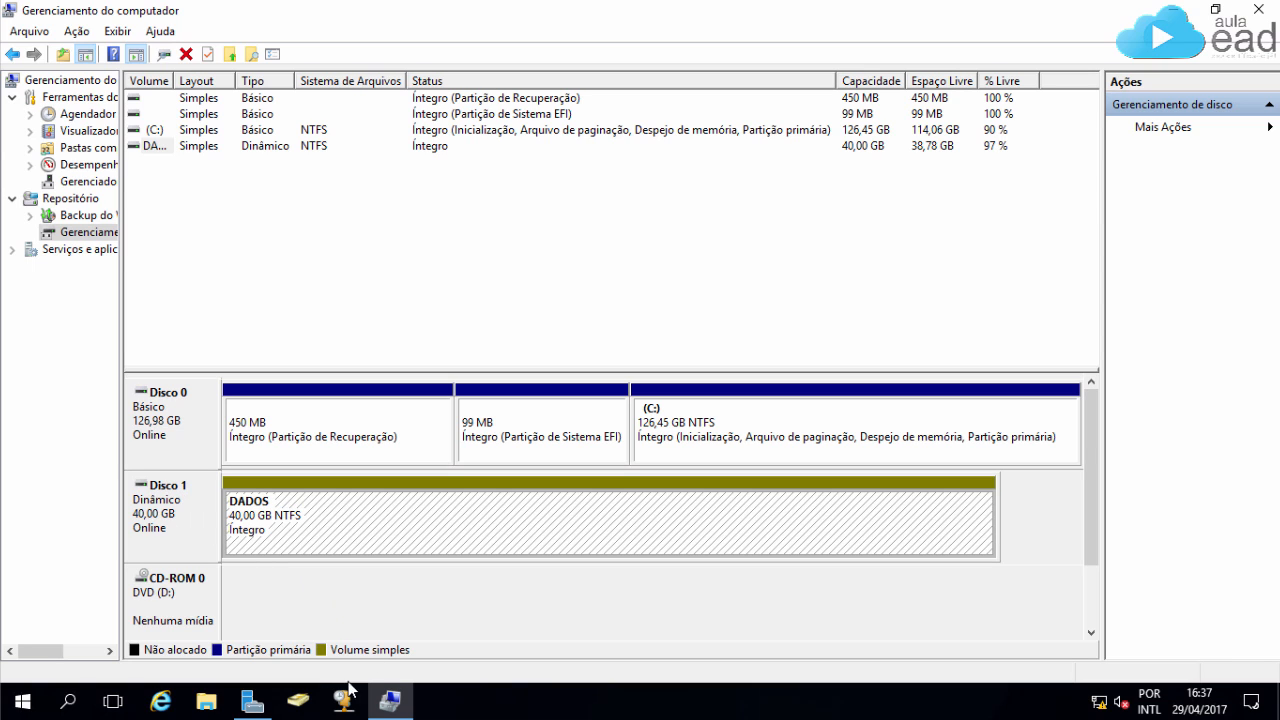
Step: Check the contents of DADOS (F:) in File Explorer and close the window
left_click(205, 700)
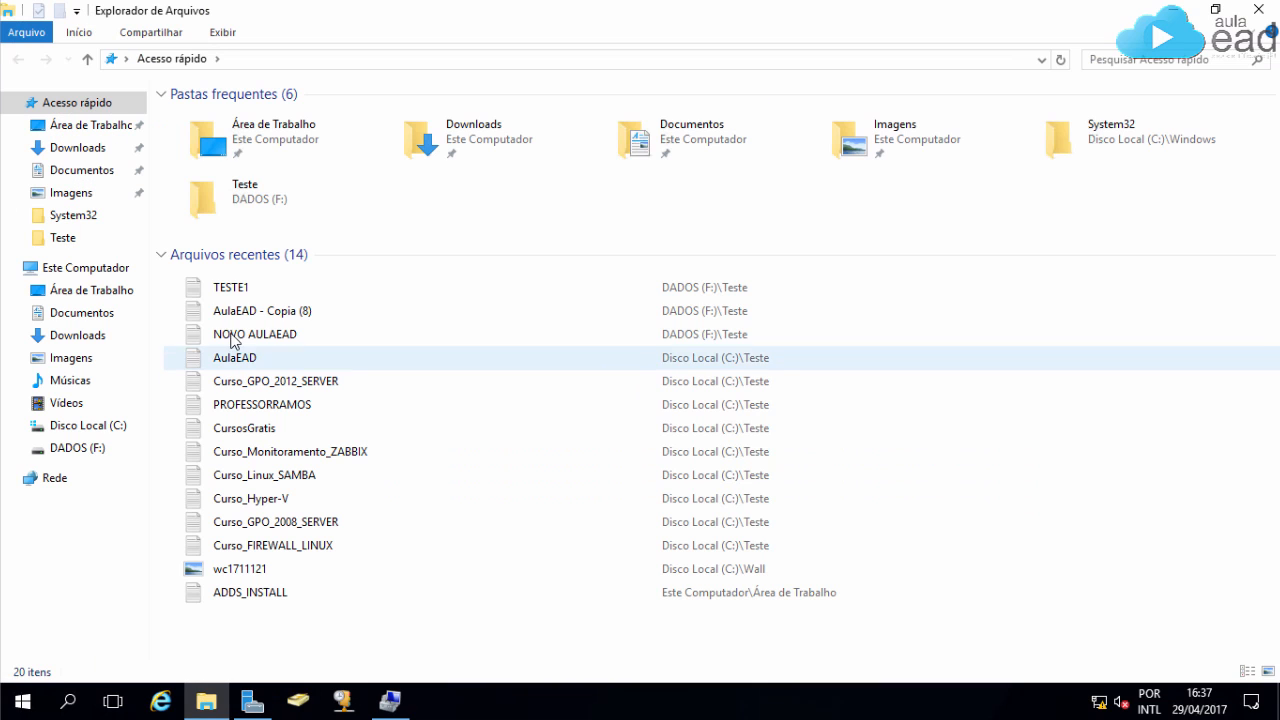
left_click(100, 270)
double_click(648, 268)
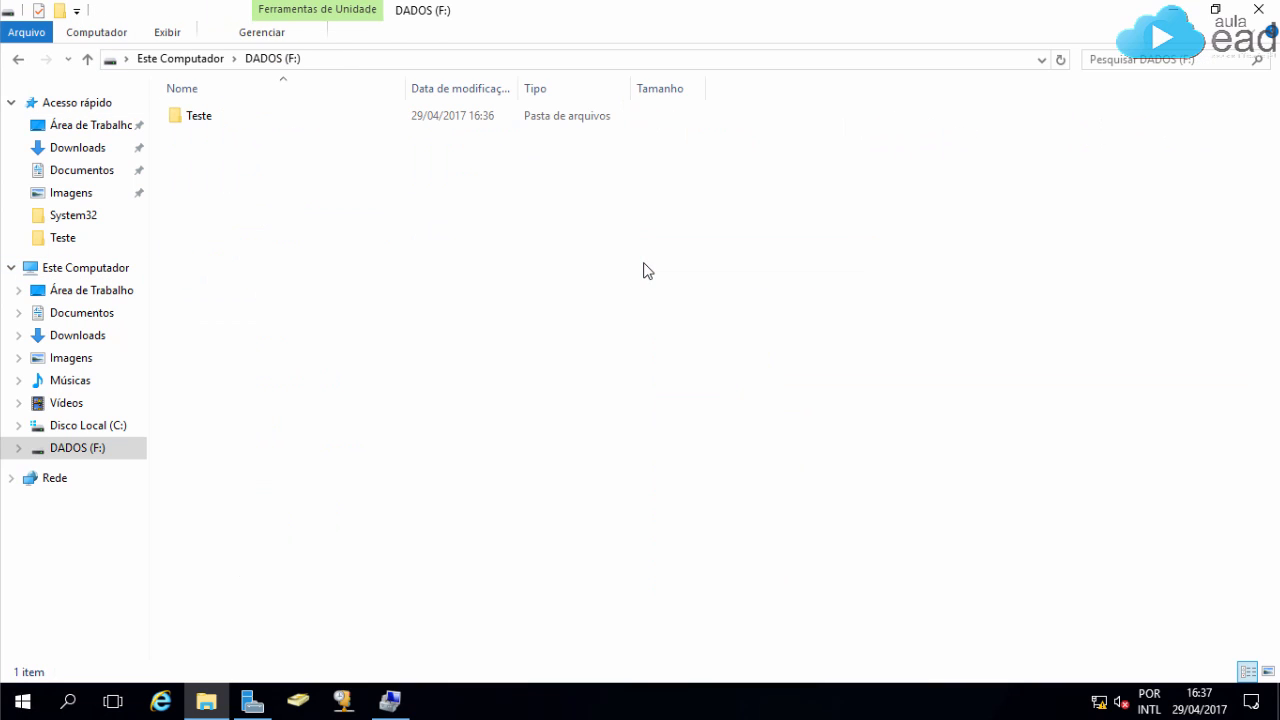
left_click(1258, 10)
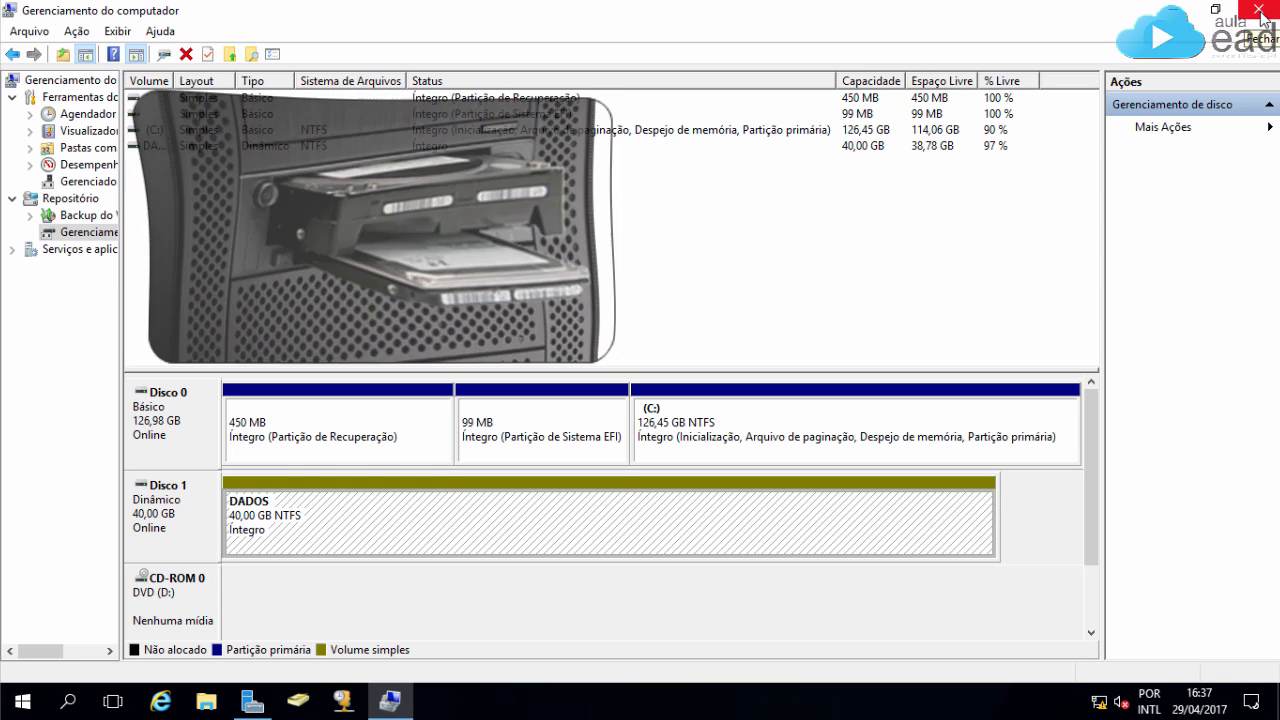
Step: Close Computer Management and Server Manager
left_click(1259, 10)
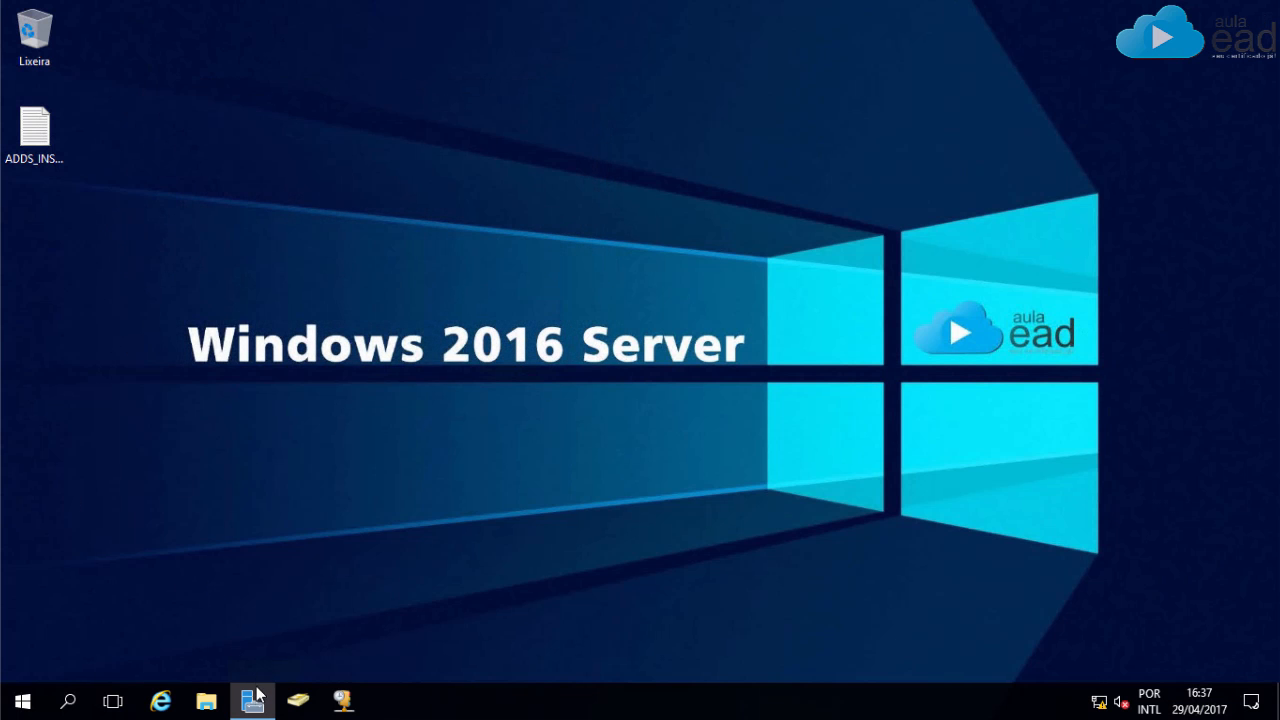
left_click(252, 700)
left_click(1259, 10)
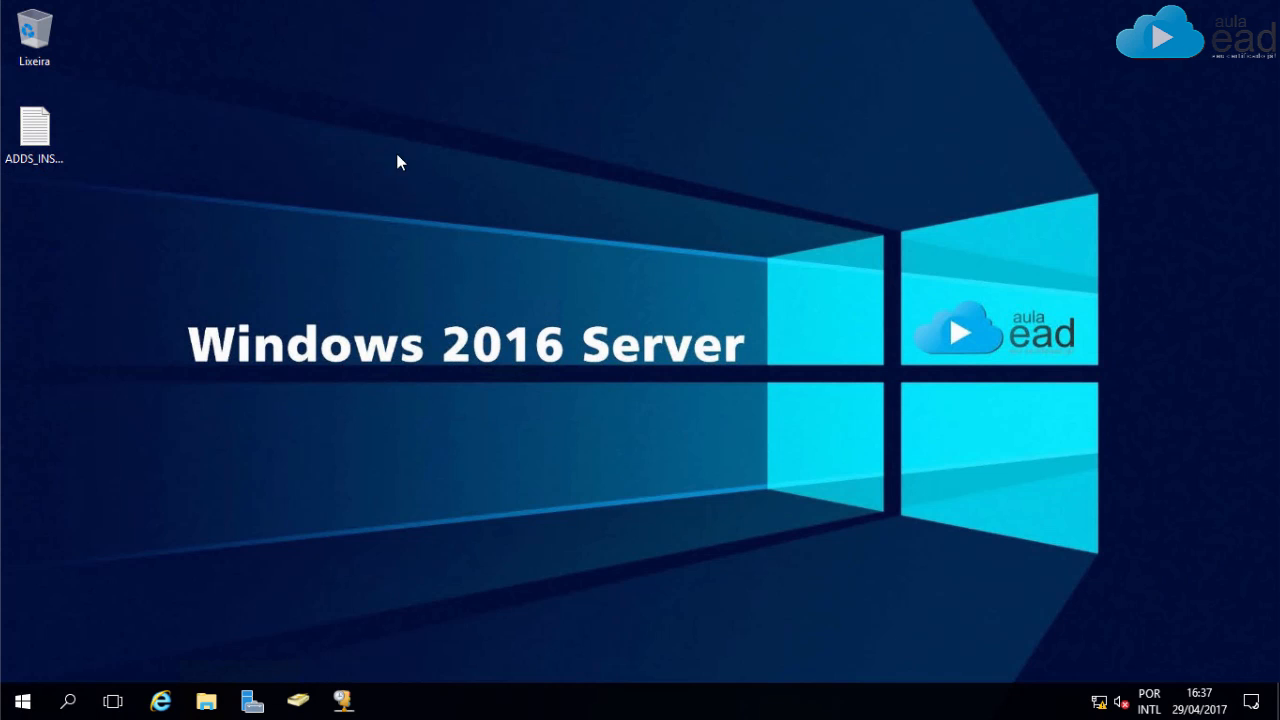
Step: Shut down the server with the reason Hardware: instalação (planejada) and close the virtual machine connection window
left_click(22, 701)
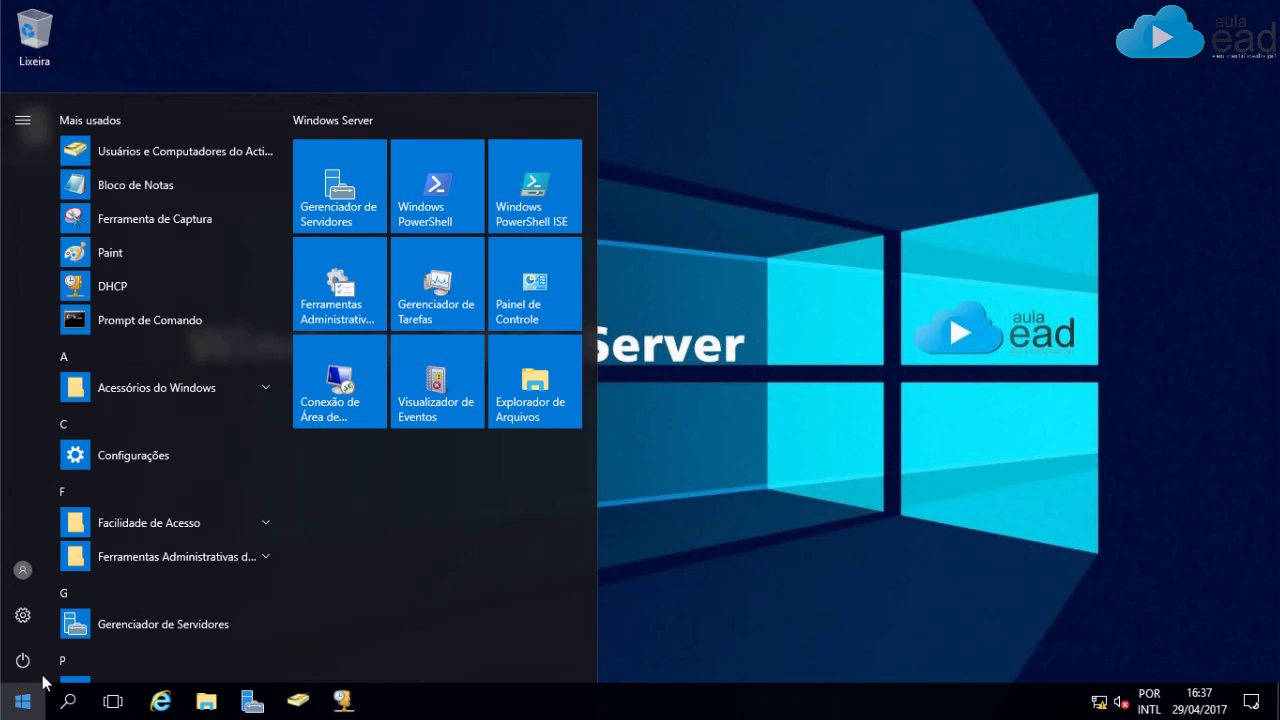
left_click(40, 676)
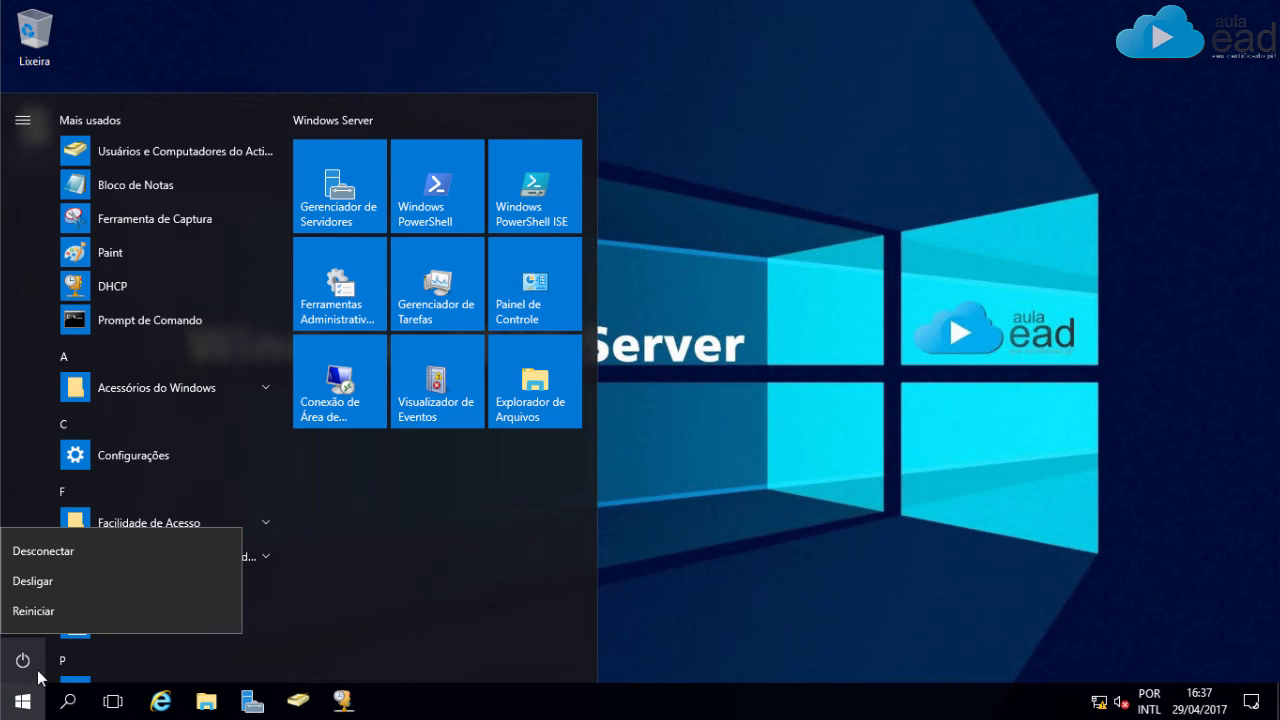
left_click(55, 600)
left_click(100, 572)
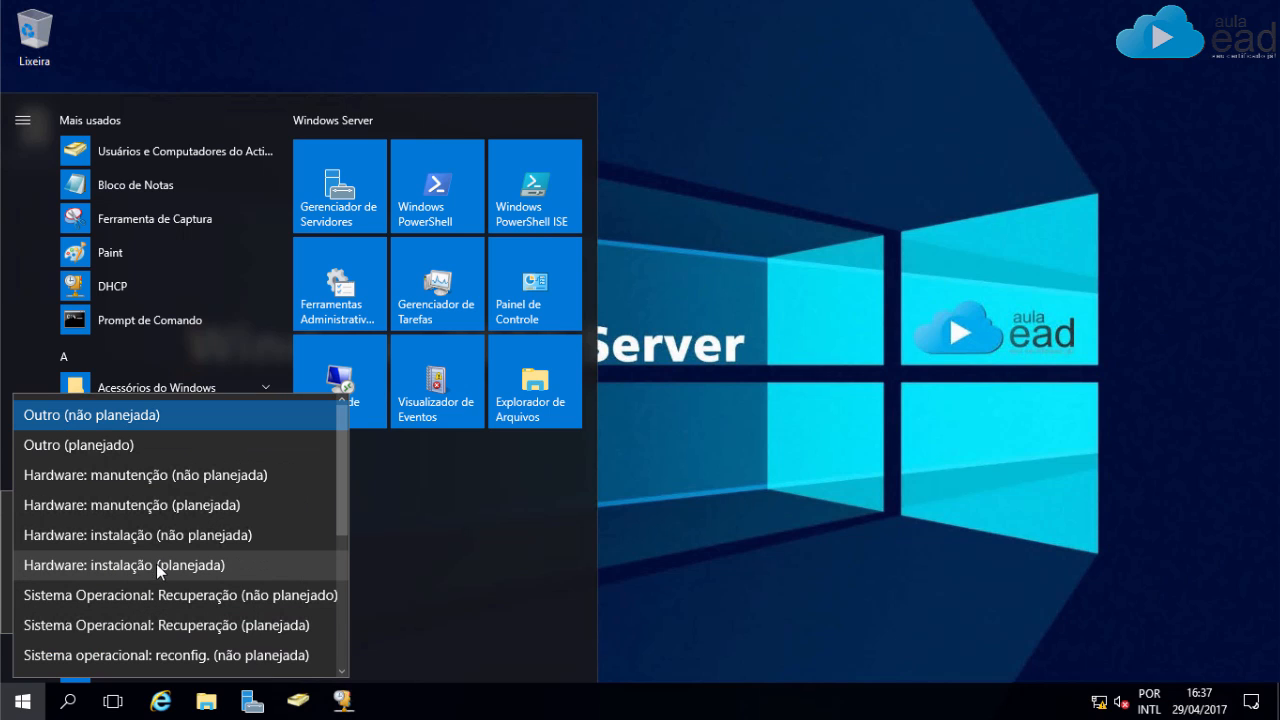
left_click(136, 565)
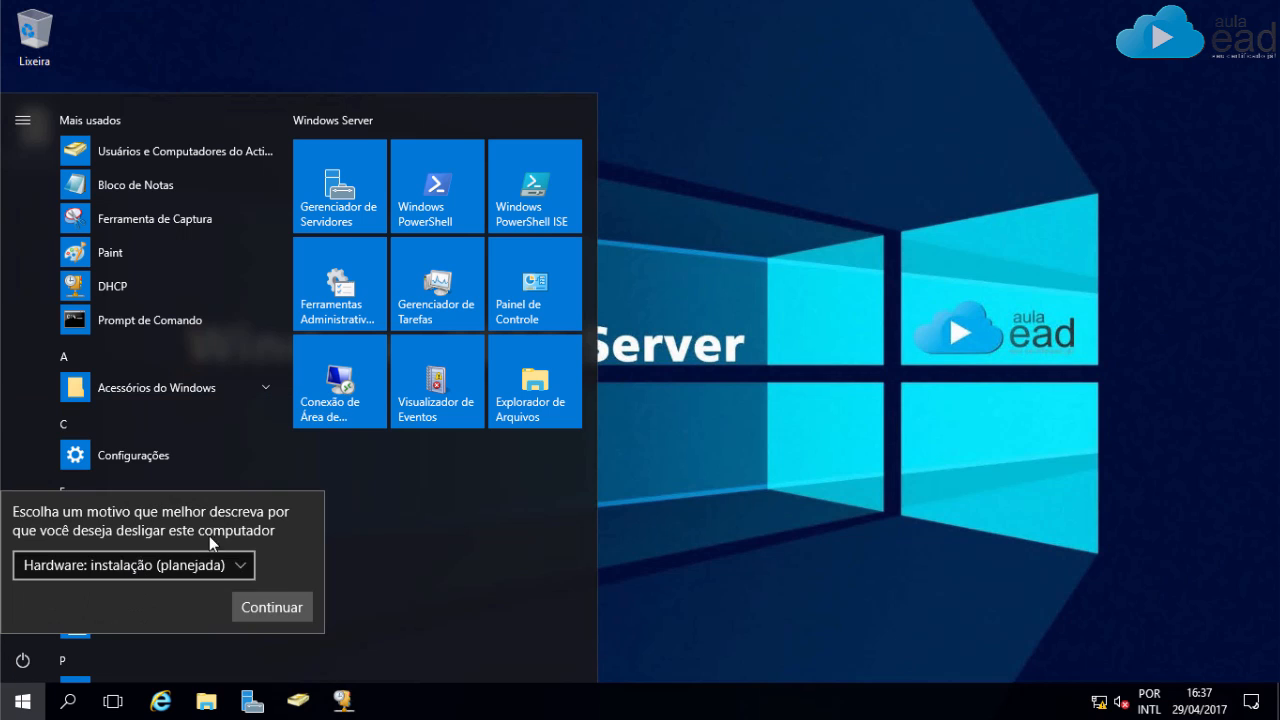
left_click(255, 607)
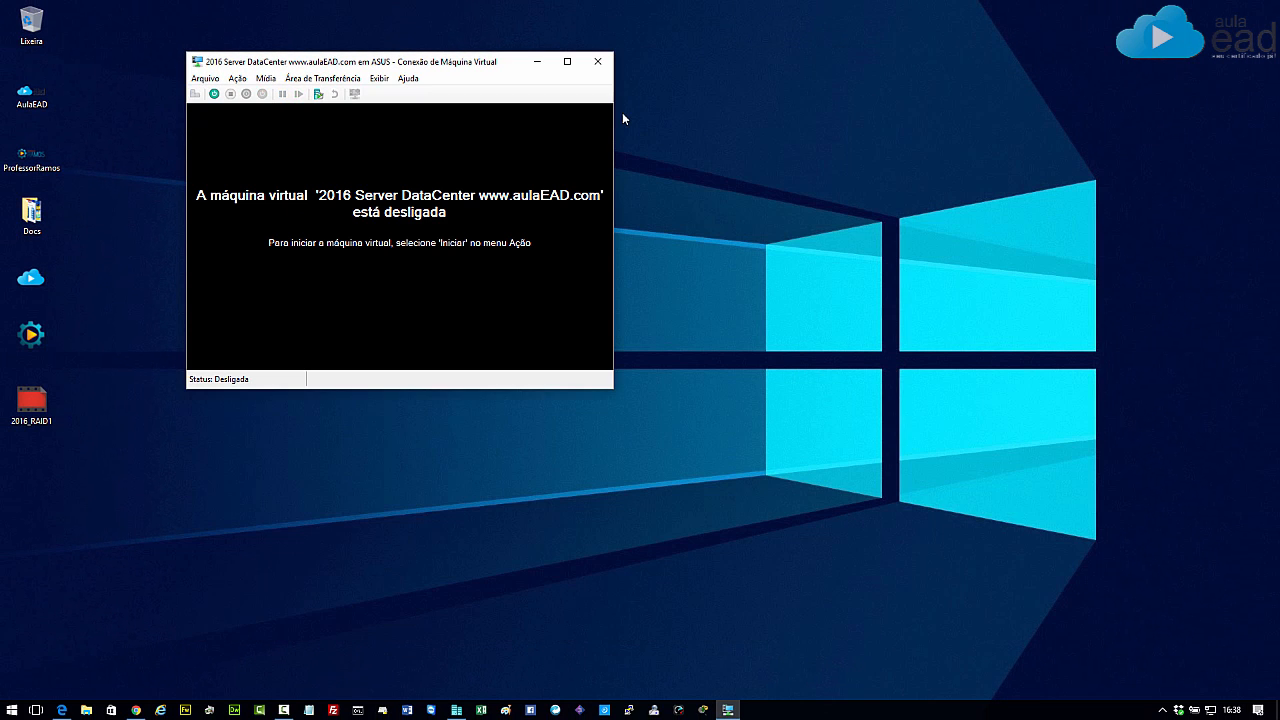
left_click(606, 62)
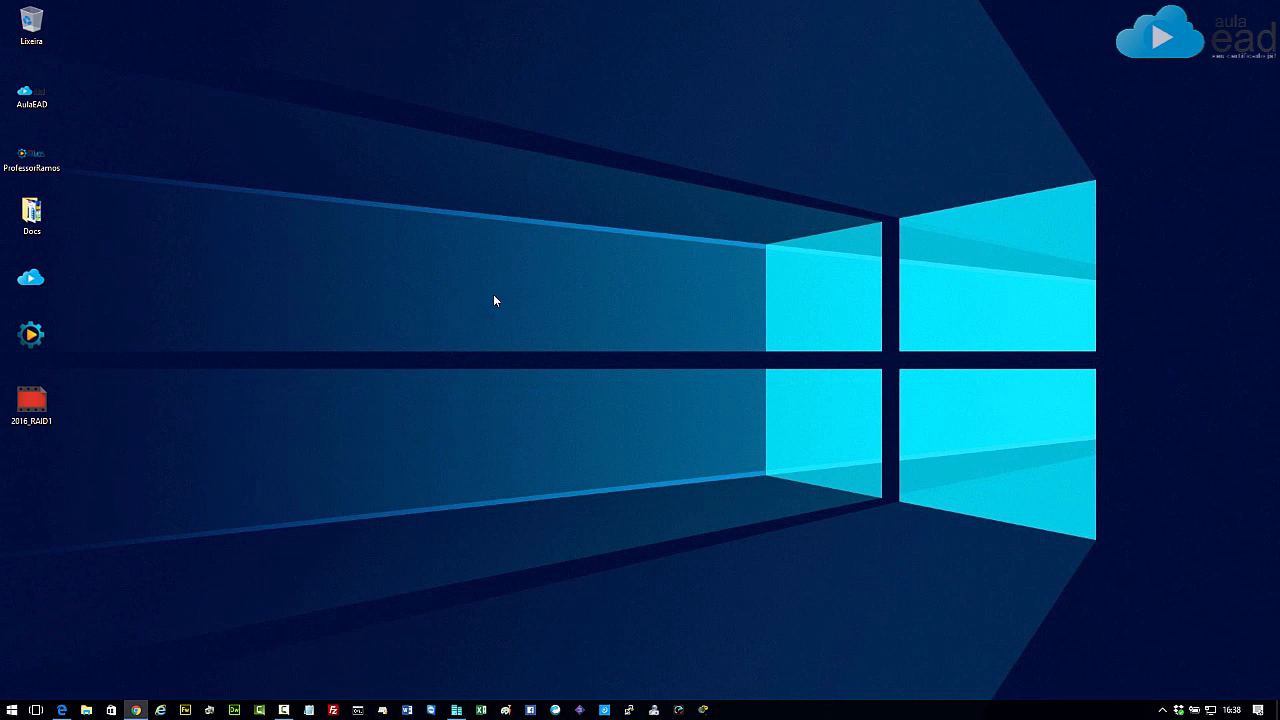
left_click(456, 710)
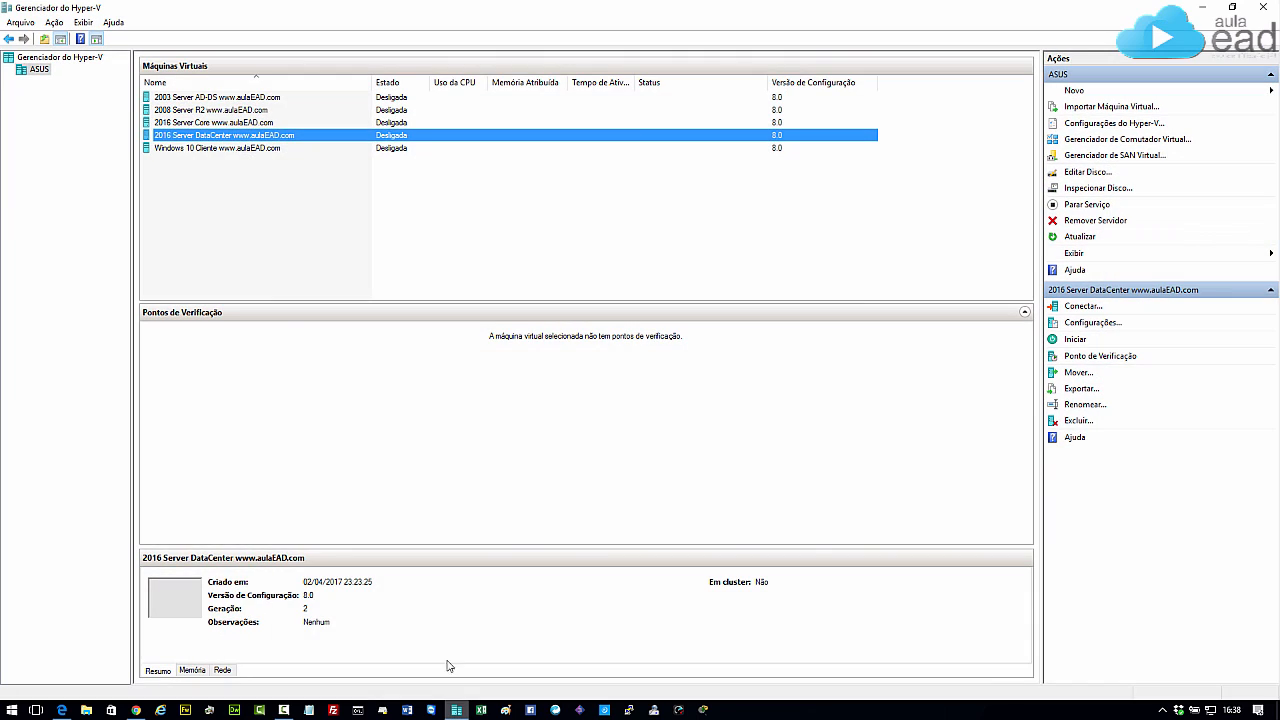
right_click(204, 138)
left_click(238, 164)
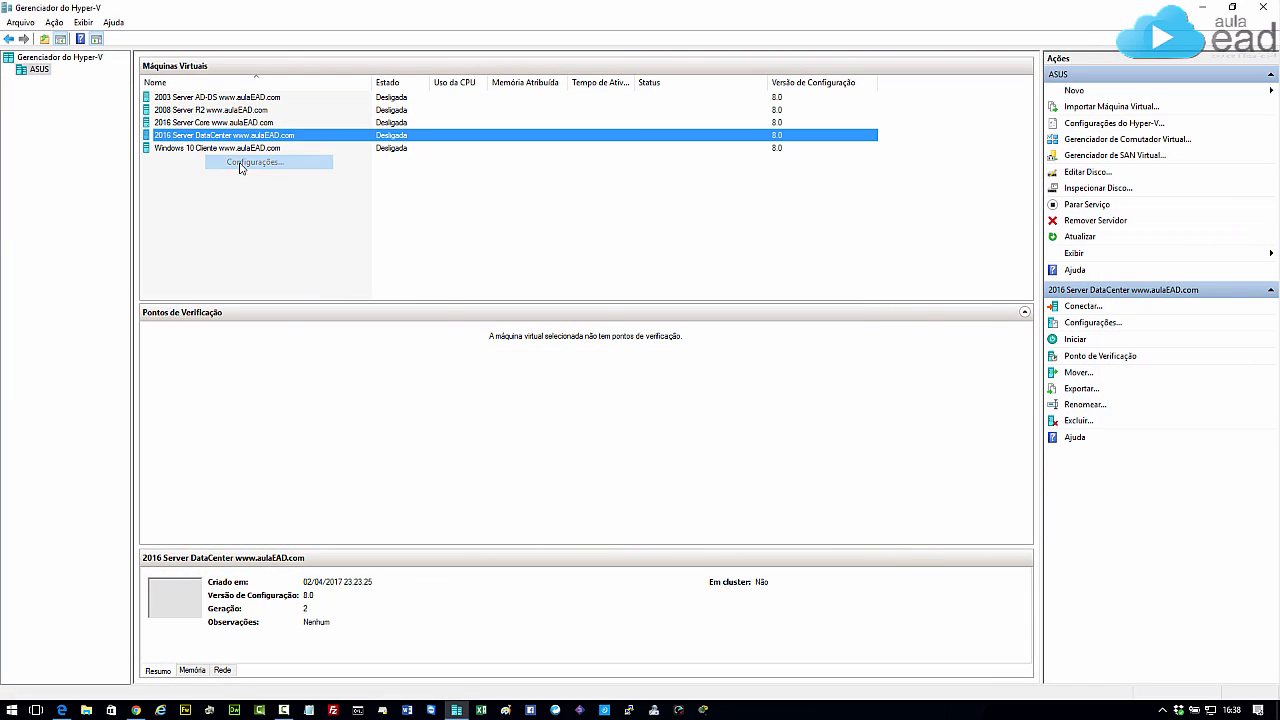
left_click(505, 281)
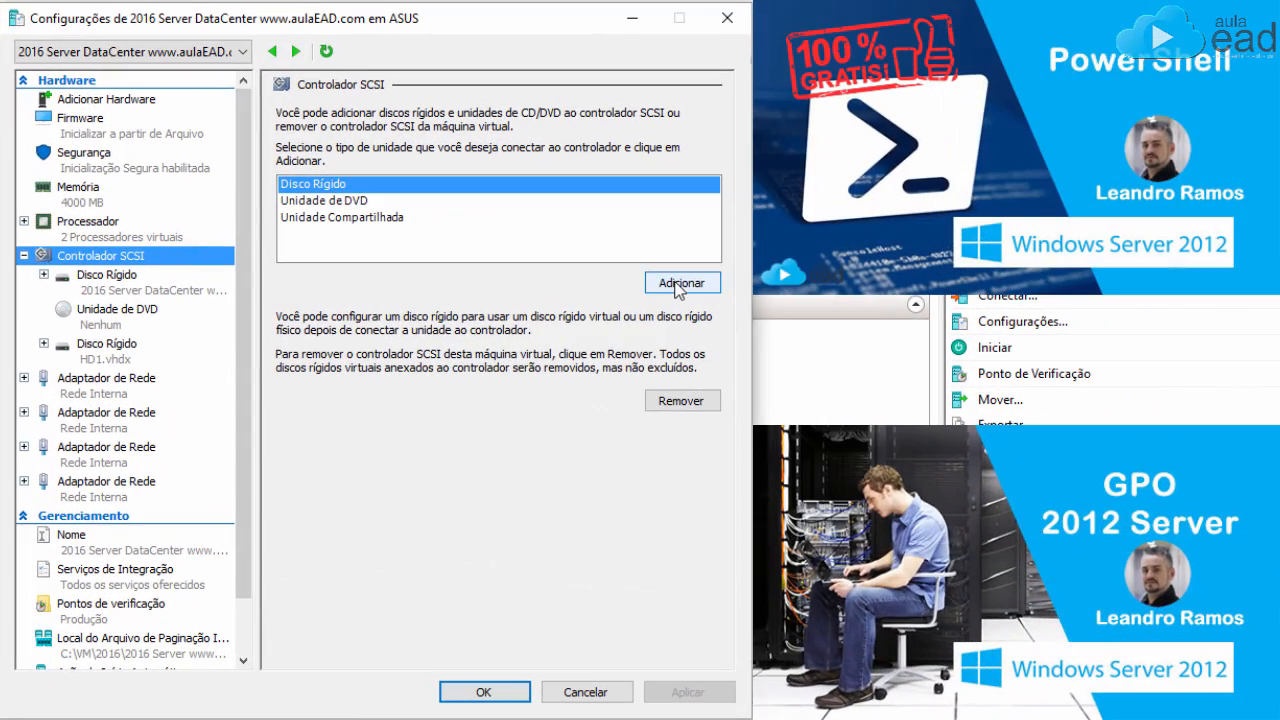
left_click(679, 284)
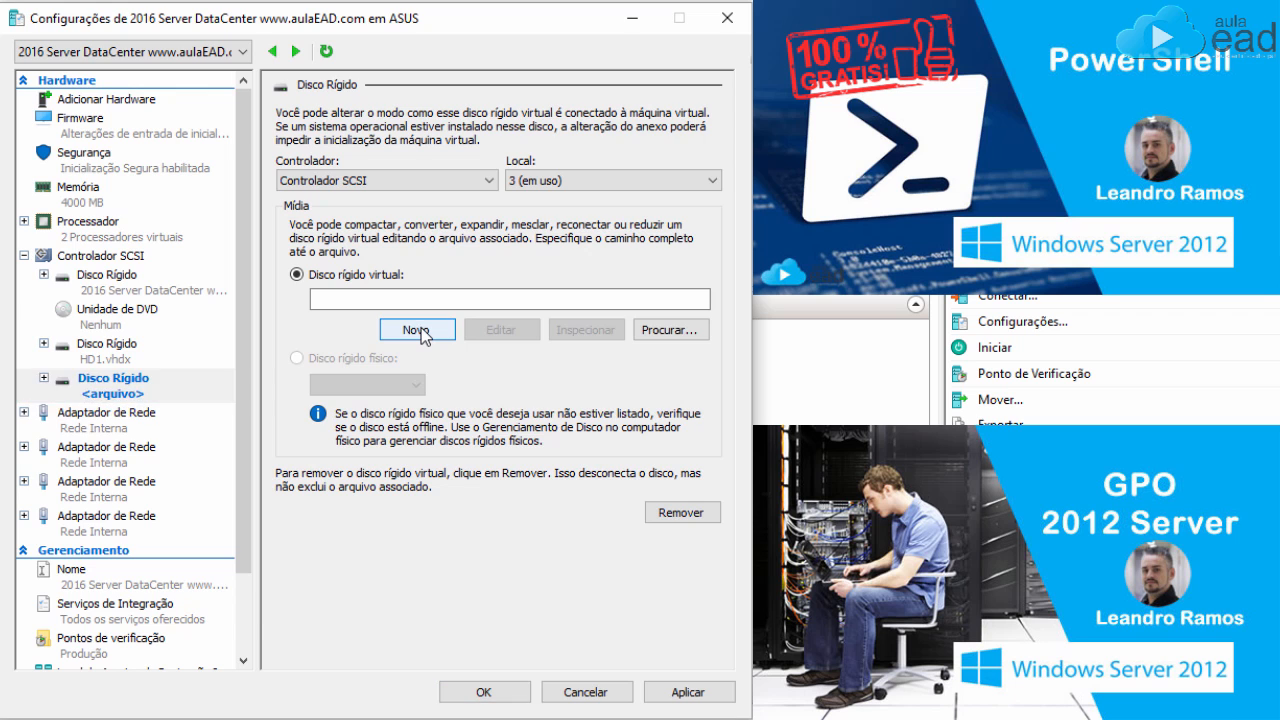
Step: Create a new virtual hard disk for it, named HD3l.vhdx and located in the 2016 Server DataCenter machine's Virtual Hard Disks folder
left_click(419, 330)
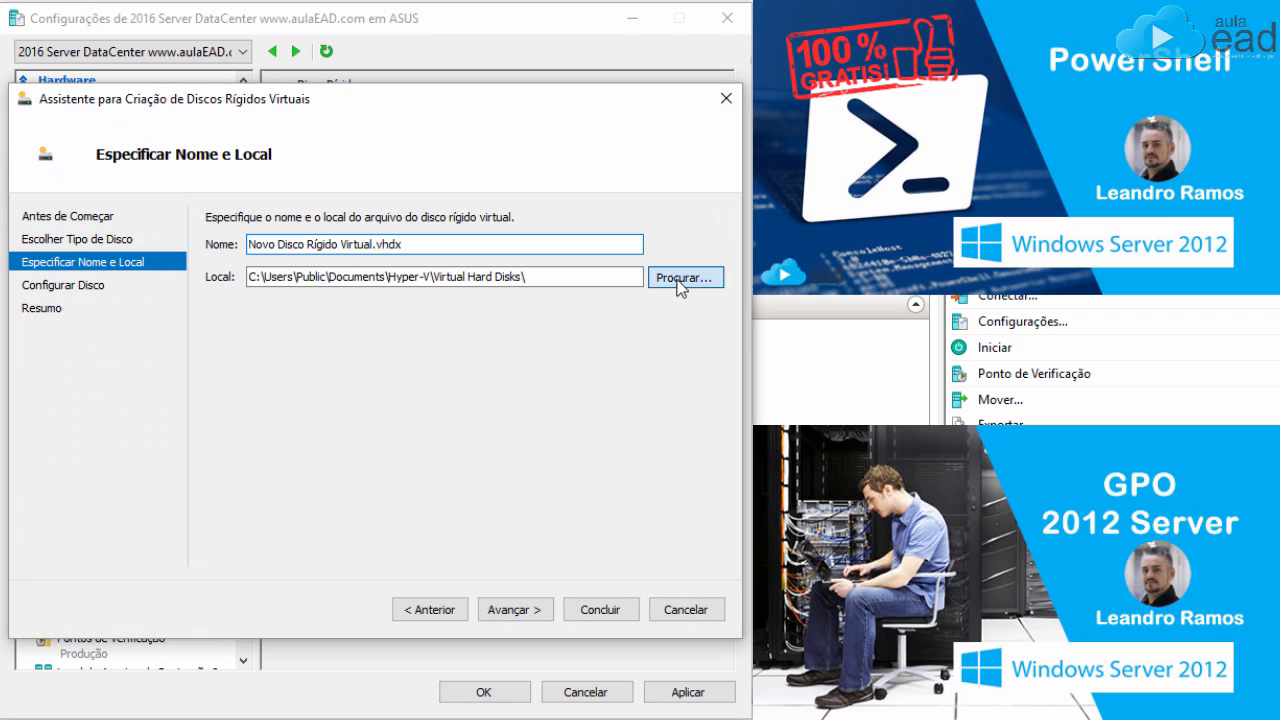
left_click(681, 283)
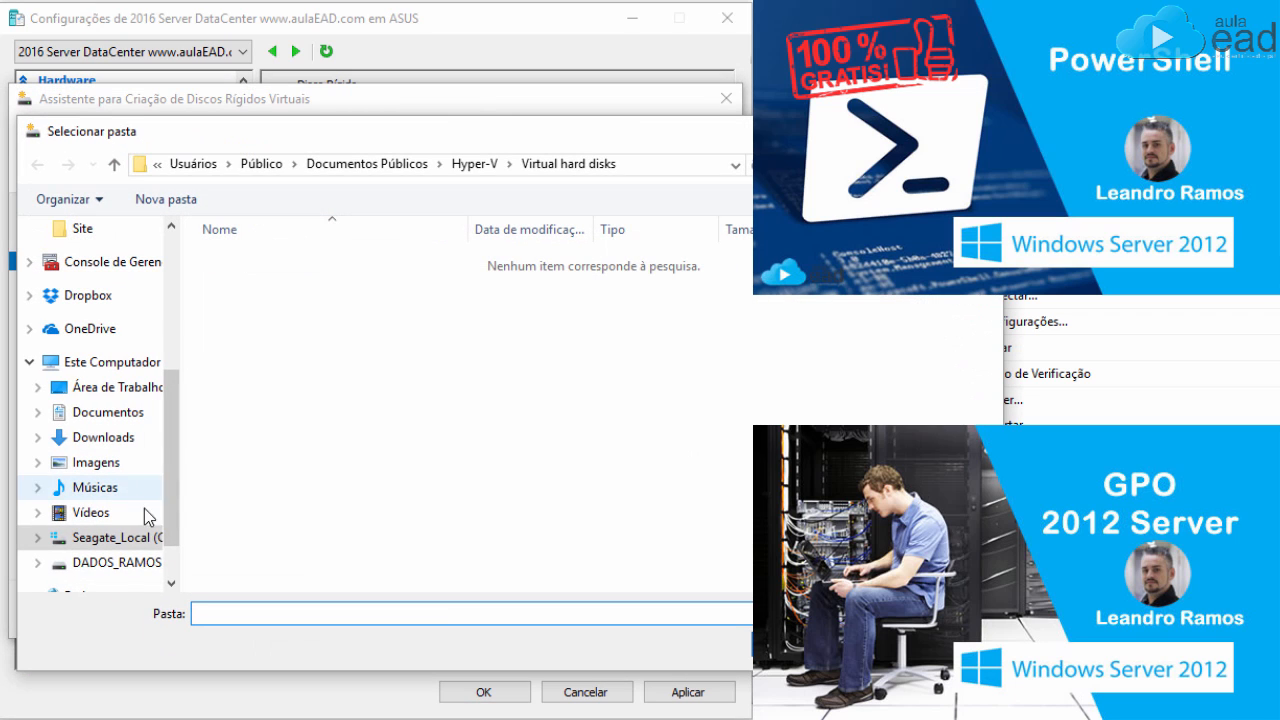
scroll(169, 534, "down", 1)
left_click(117, 503)
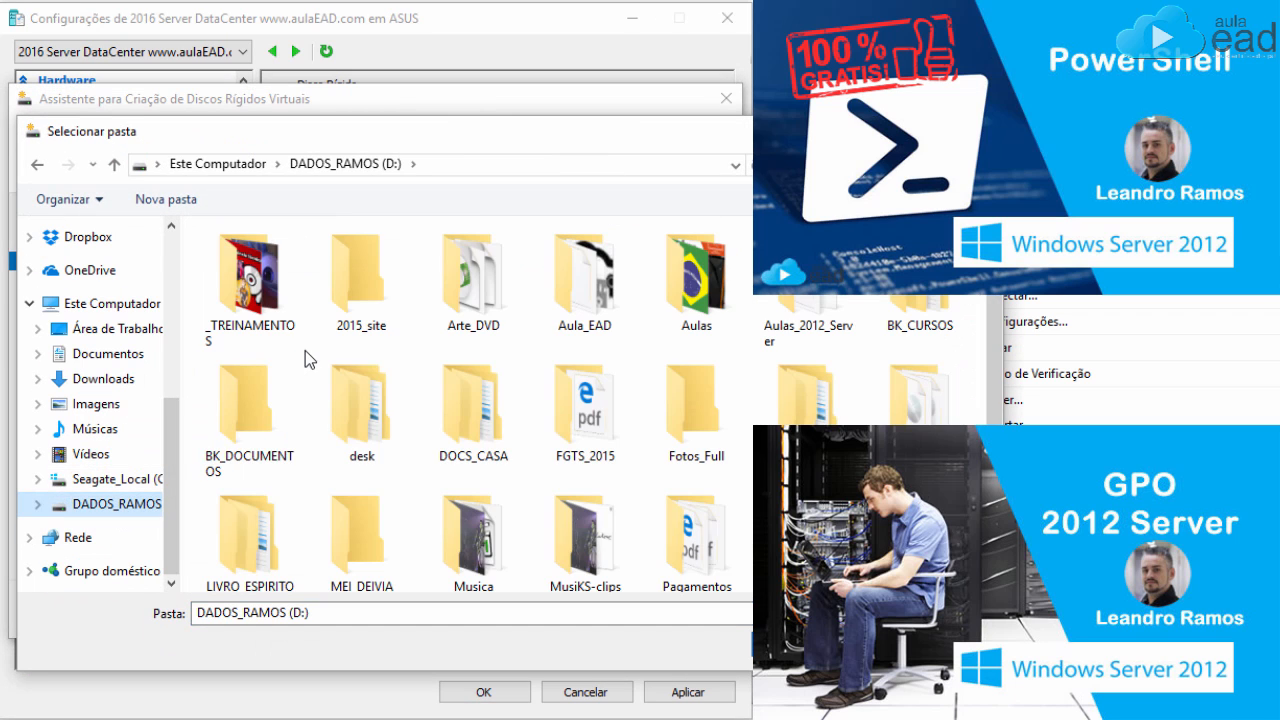
key("Escape")
left_click(371, 241)
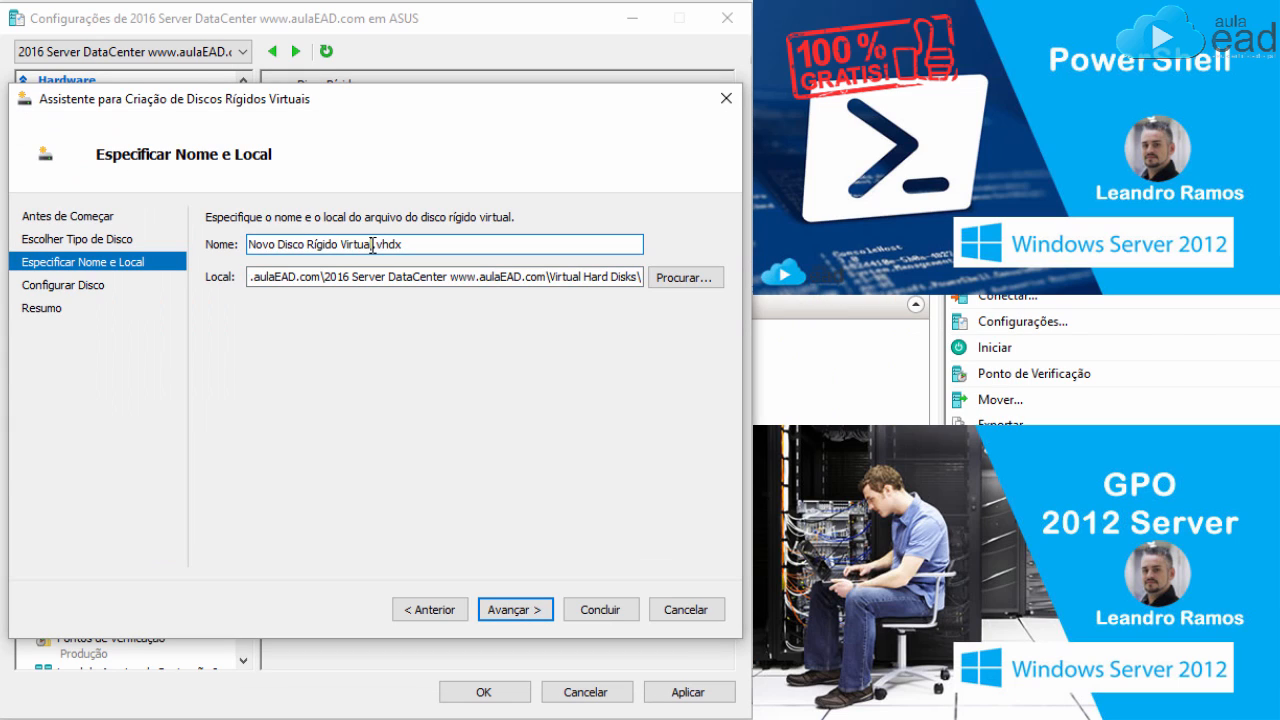
left_click_drag(372, 246, 141, 246)
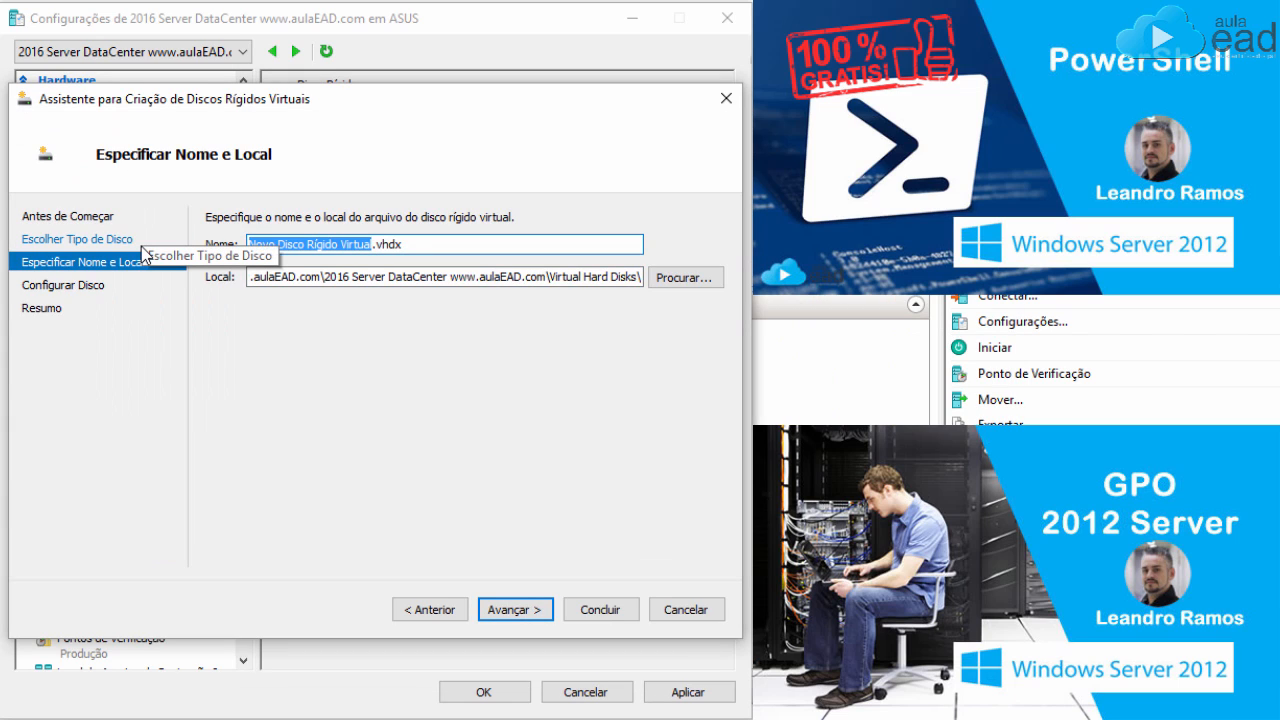
type("HD3")
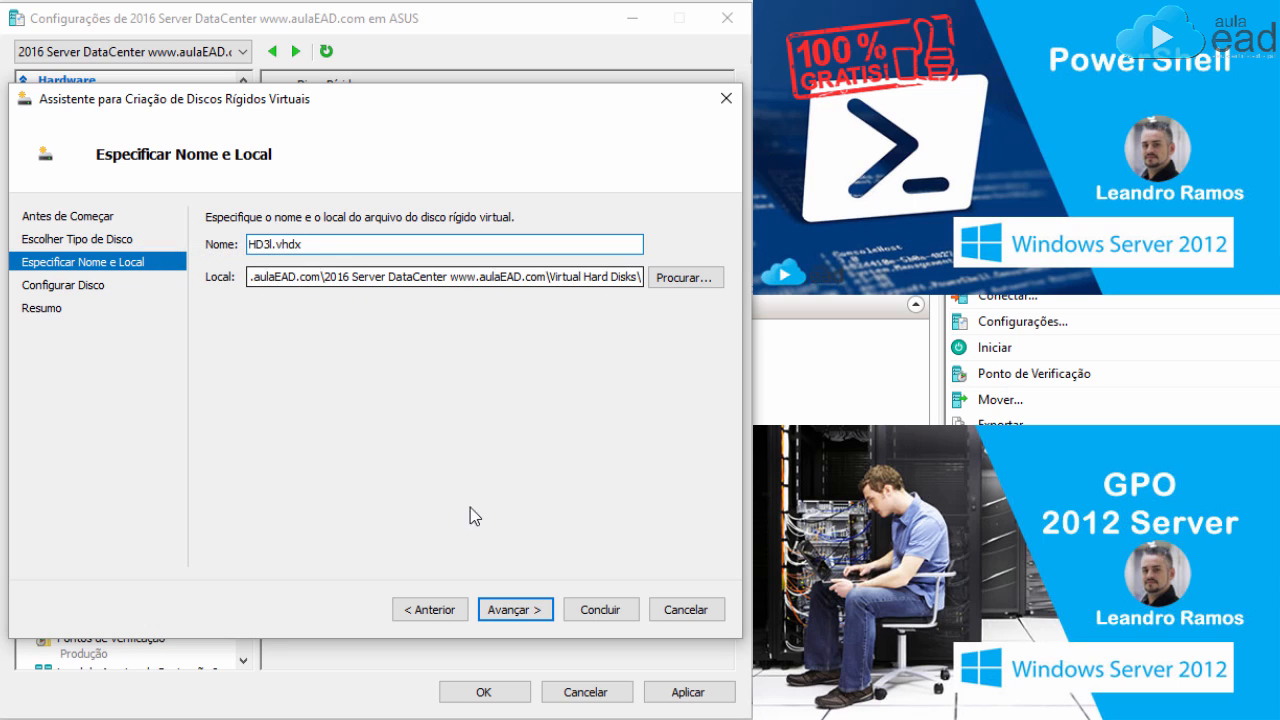
Step: Set the blank virtual disk's size to 80 GB, finish the wizard and save the virtual machine settings
left_click(510, 610)
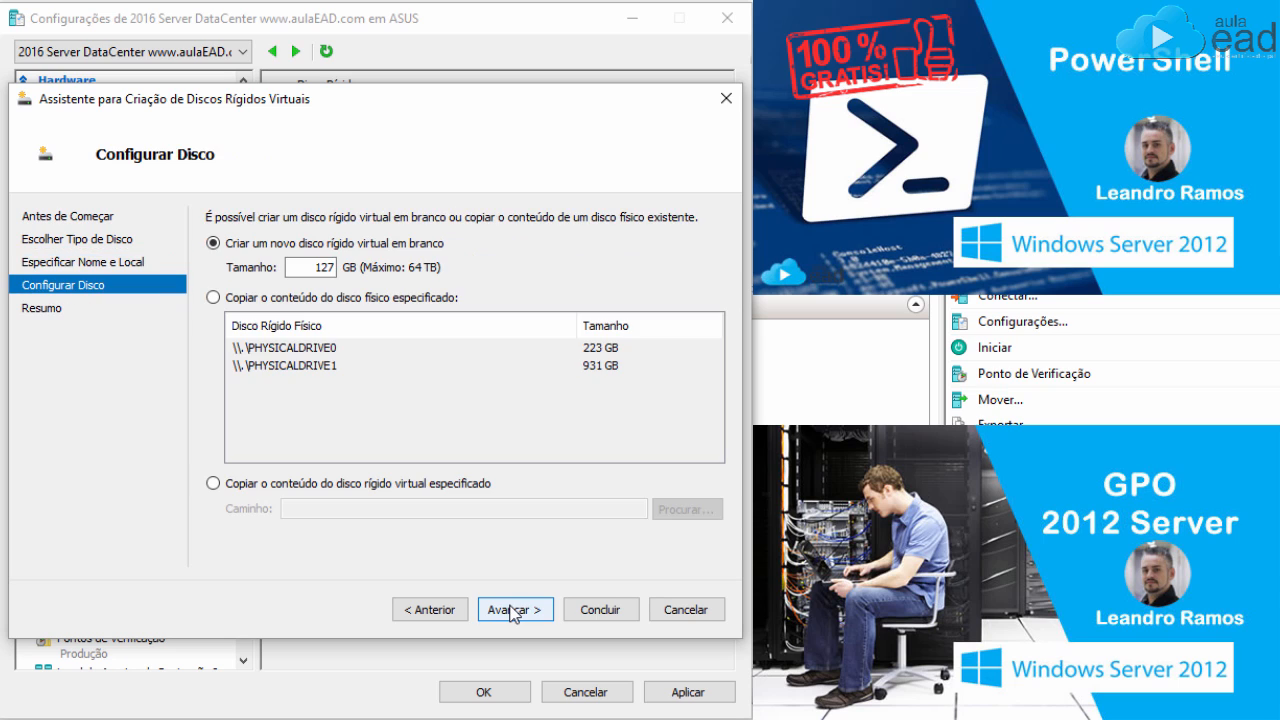
double_click(318, 262)
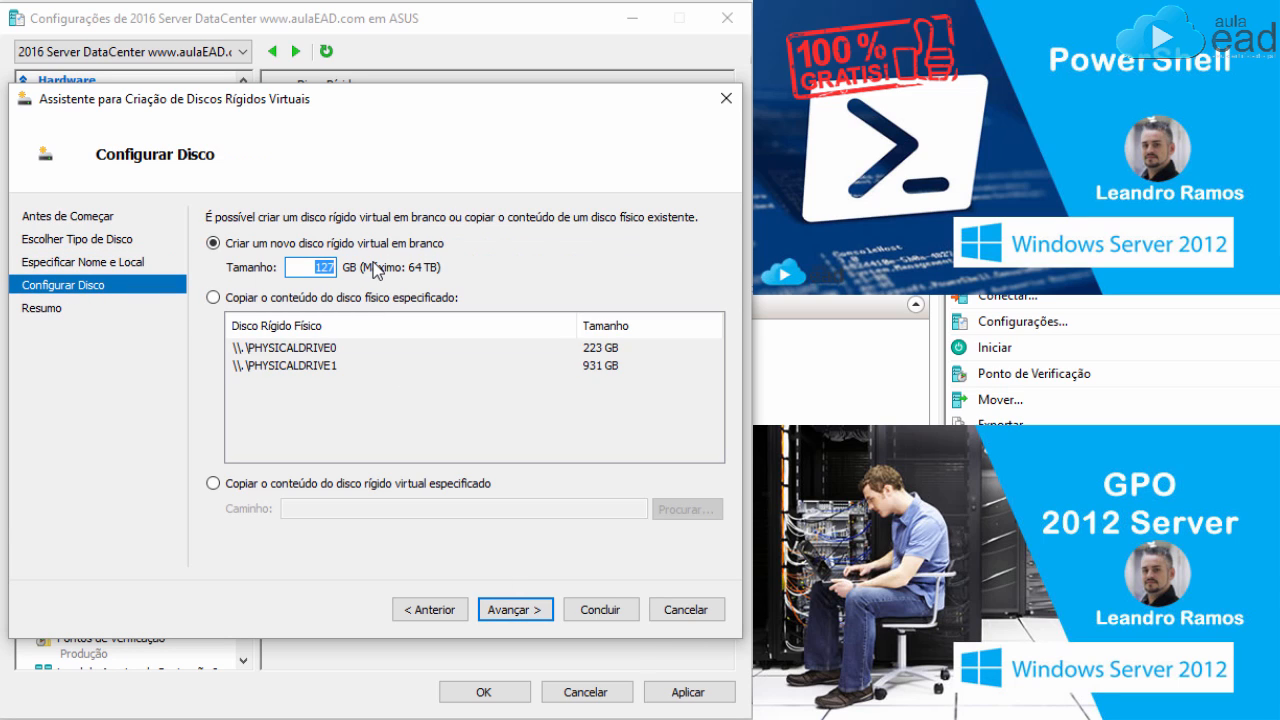
type("80")
left_click(515, 606)
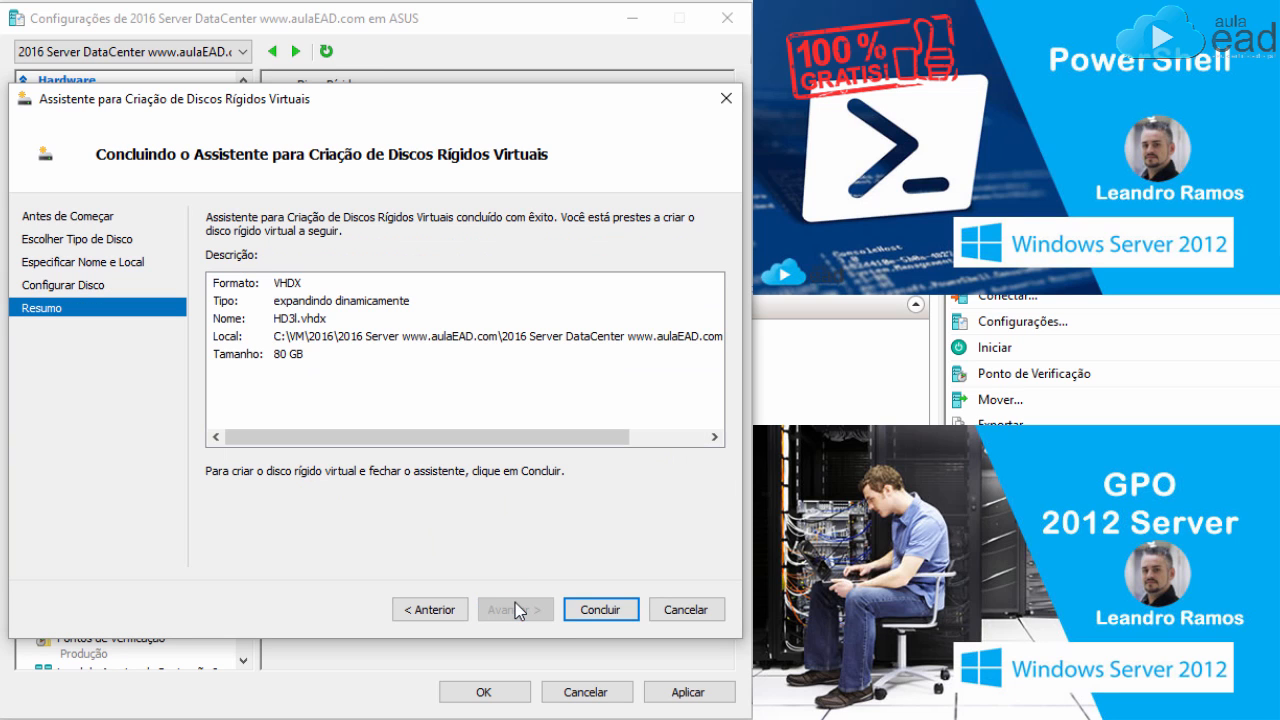
left_click(598, 610)
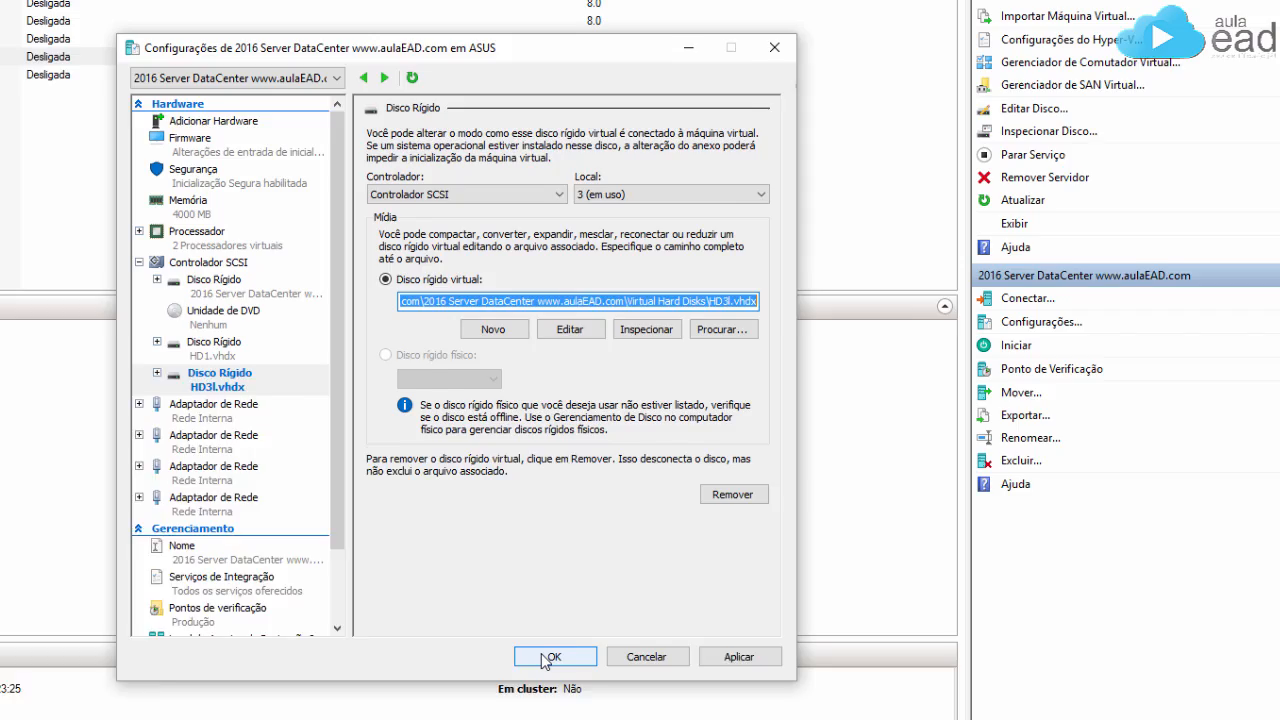
left_click(483, 692)
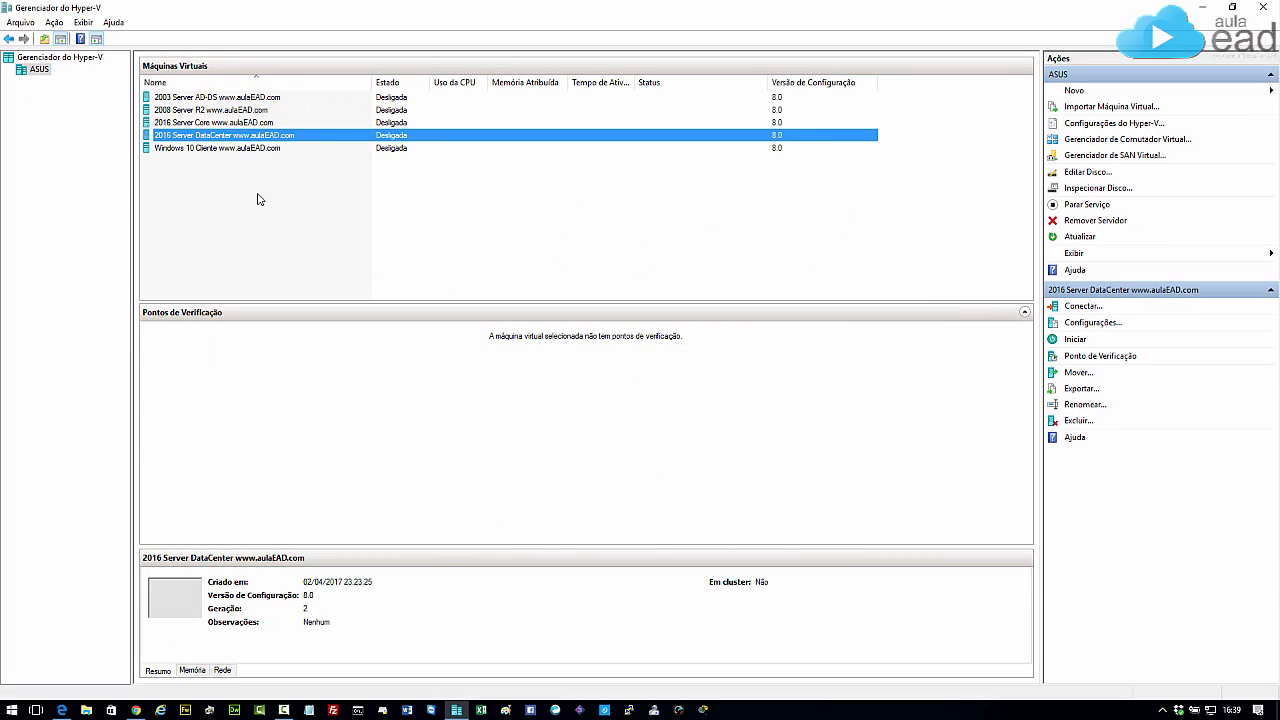
Step: Connect to and start the 2016 Server DataCenter virtual machine, then sign in as administrator with the account password
double_click(224, 138)
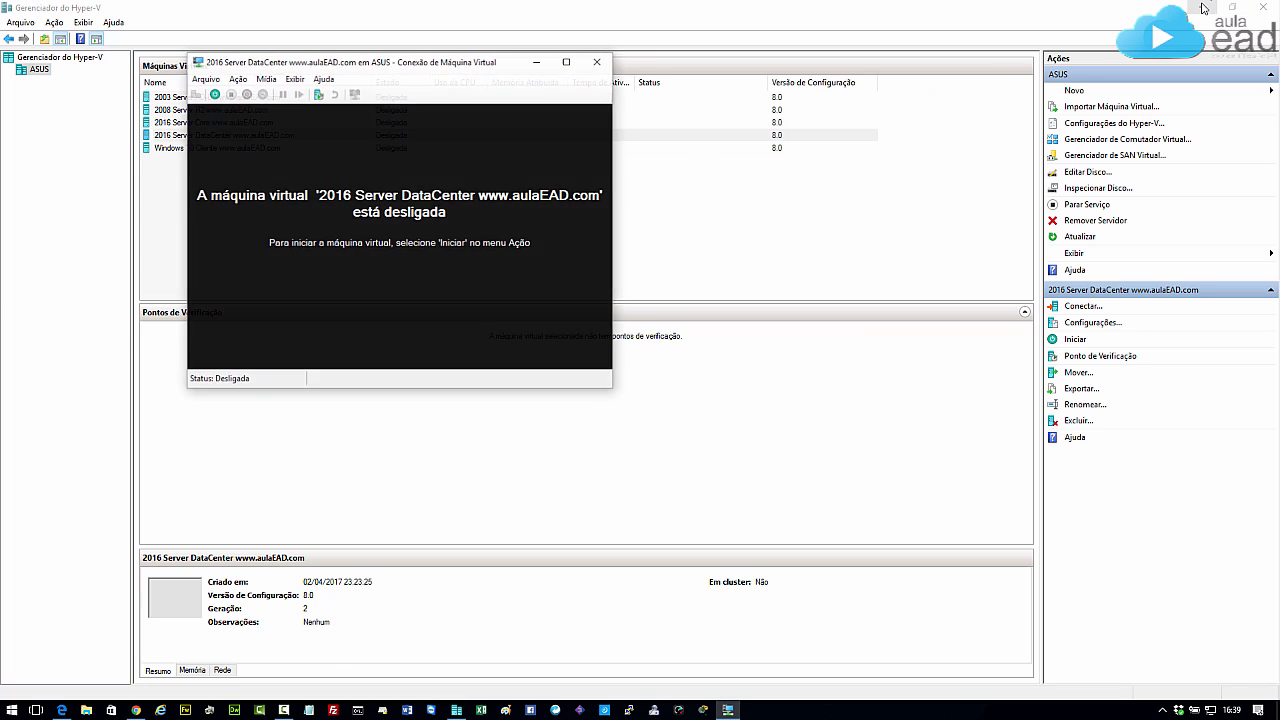
left_click(1203, 7)
left_click(213, 93)
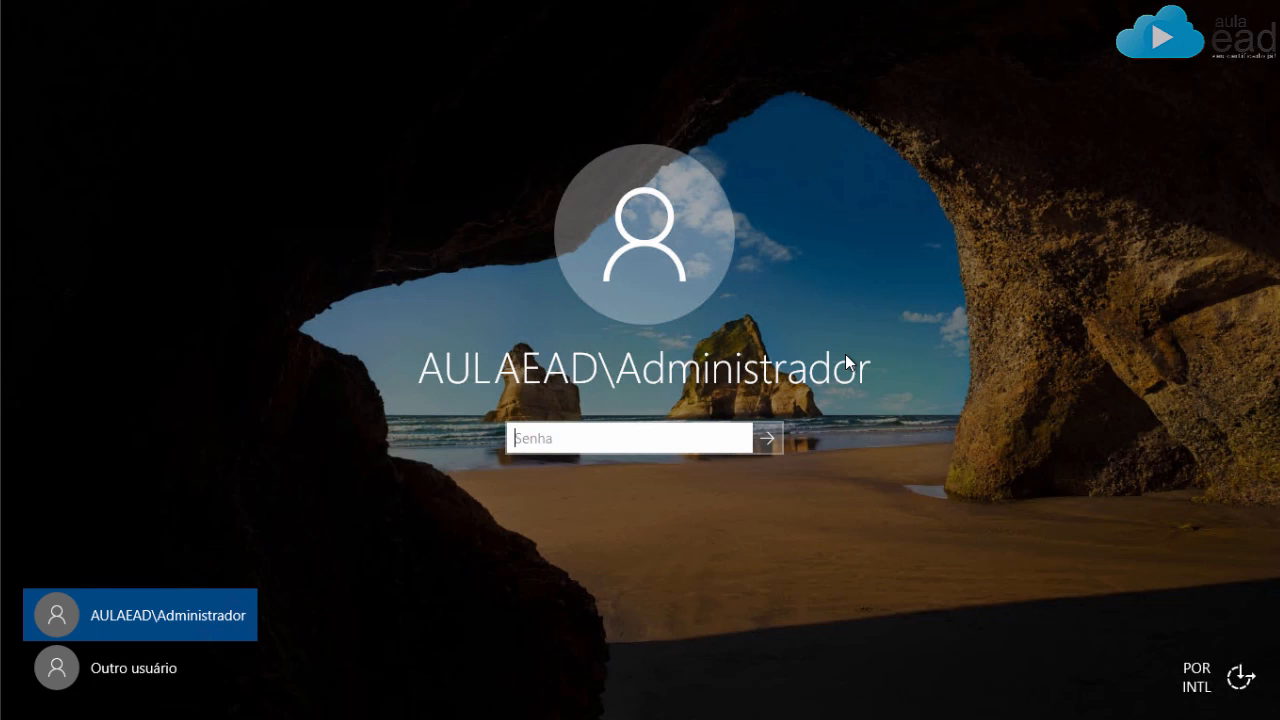
type("•••")
key("Return")
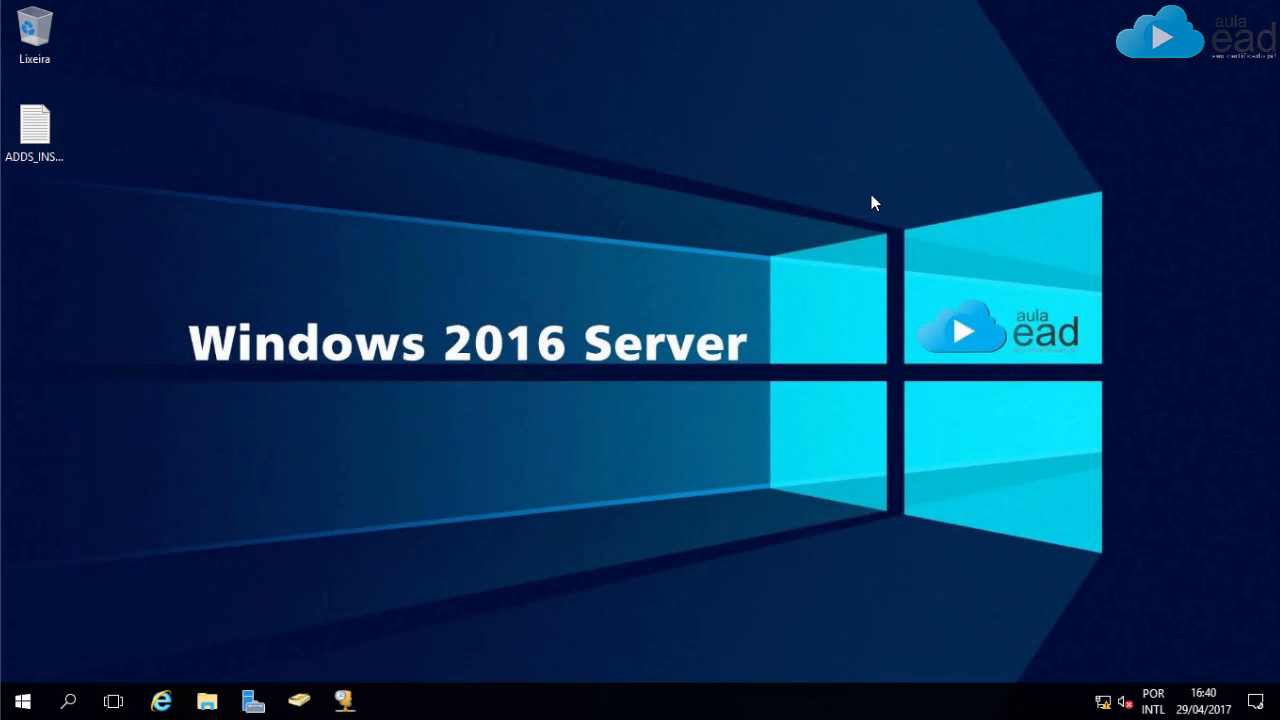
Step: In Disk Management, initialize Disco 2 with the MBR partition style
key("super+x")
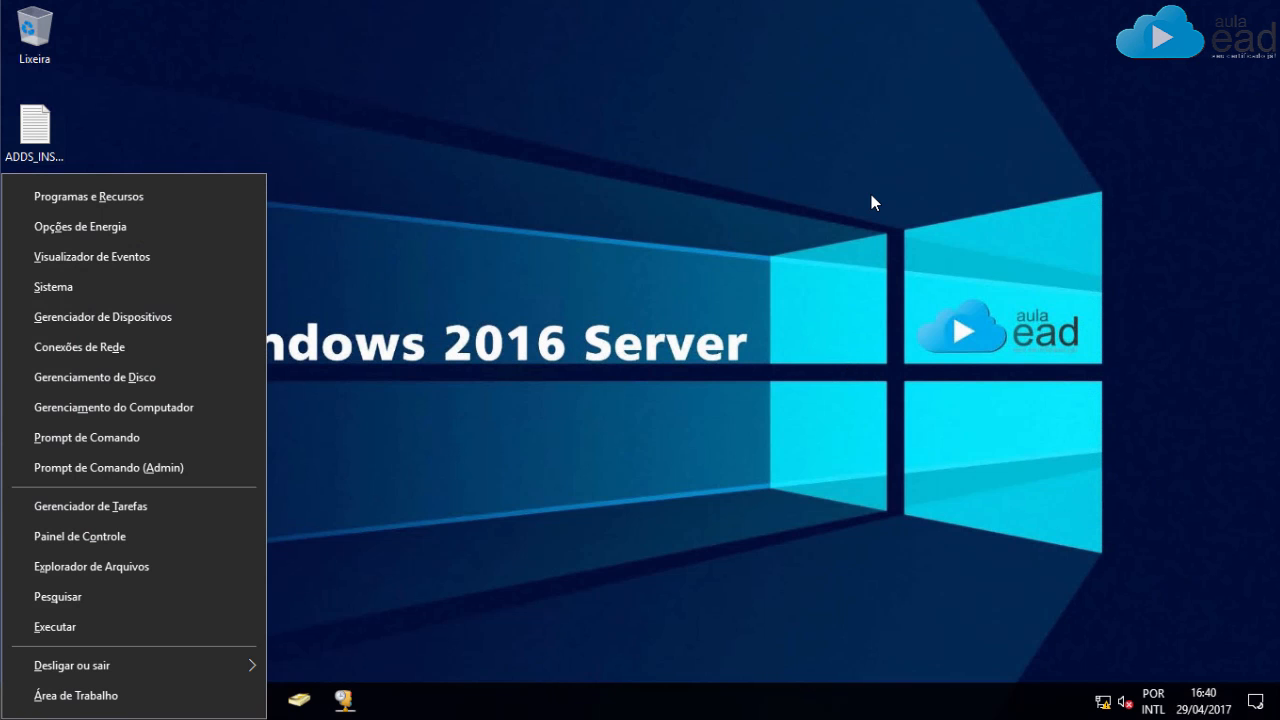
left_click(101, 376)
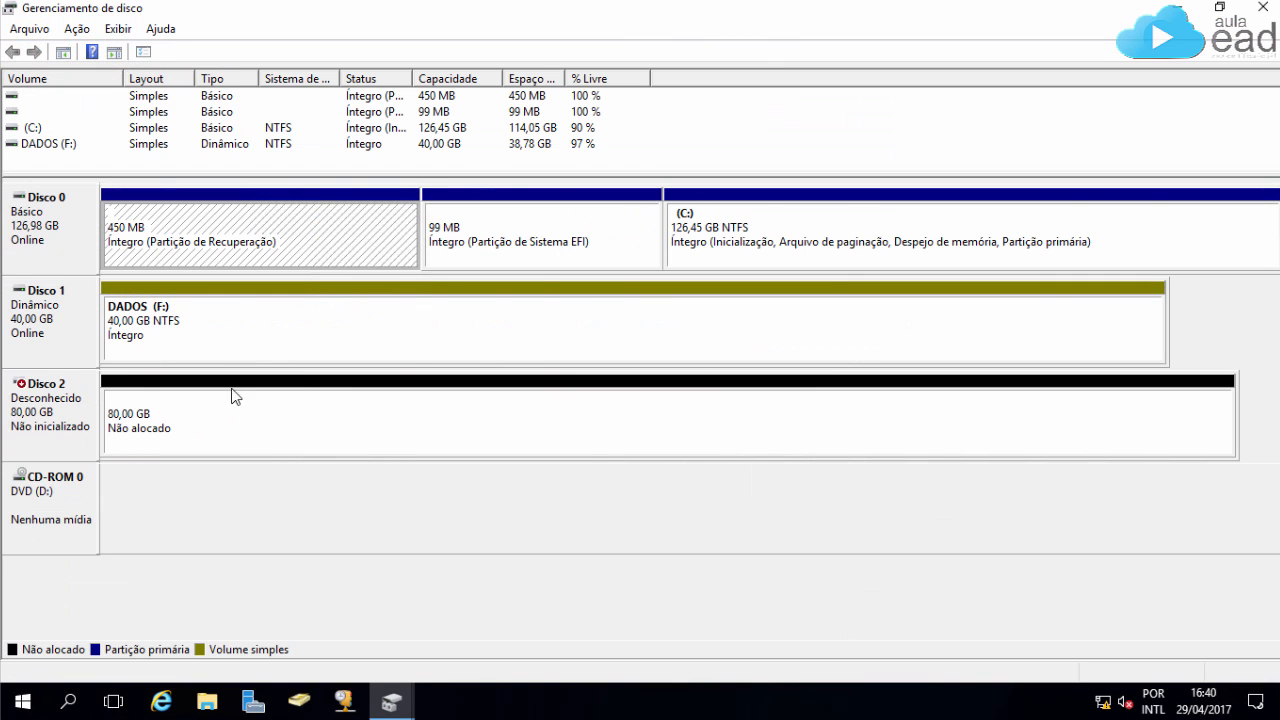
right_click(55, 411)
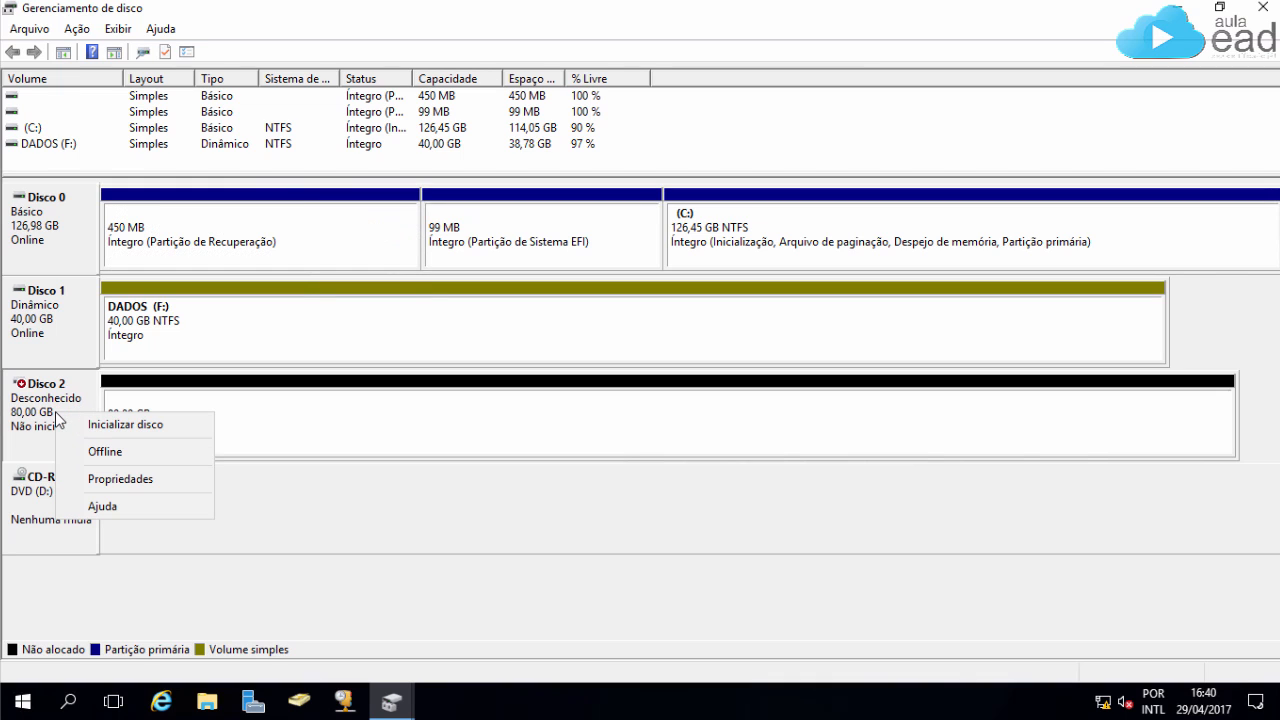
left_click(113, 427)
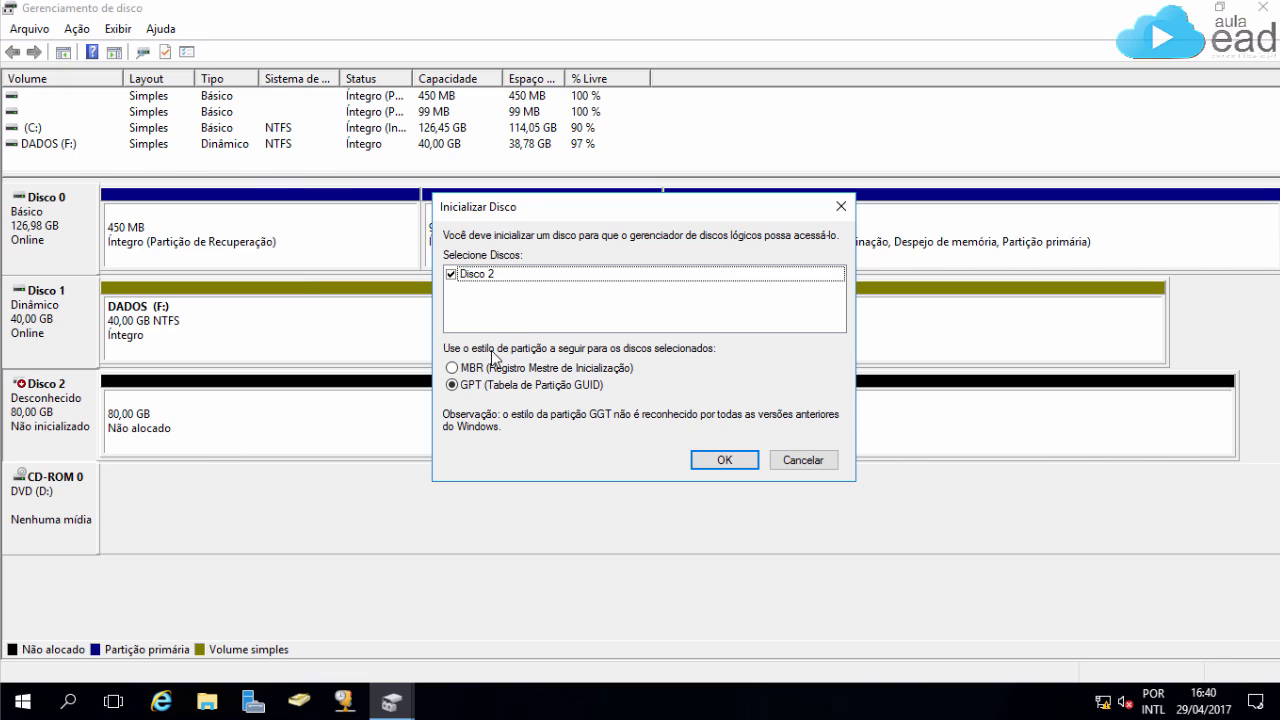
left_click(453, 368)
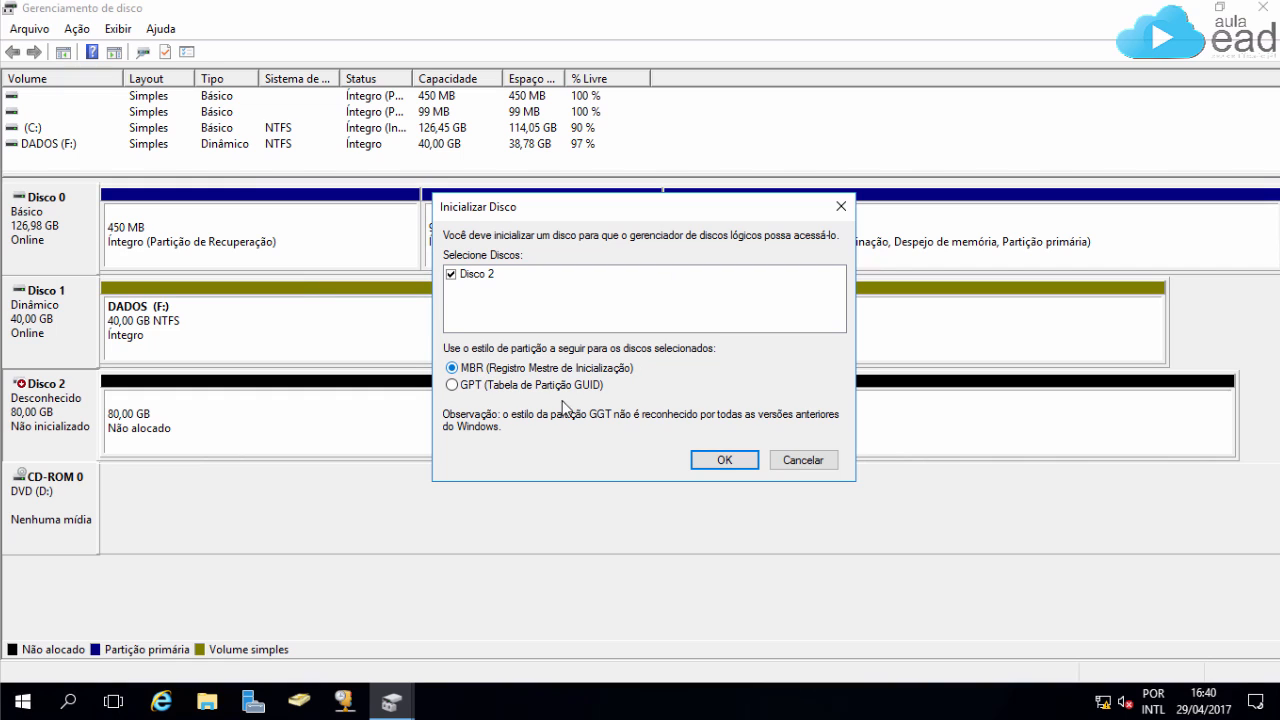
left_click(724, 461)
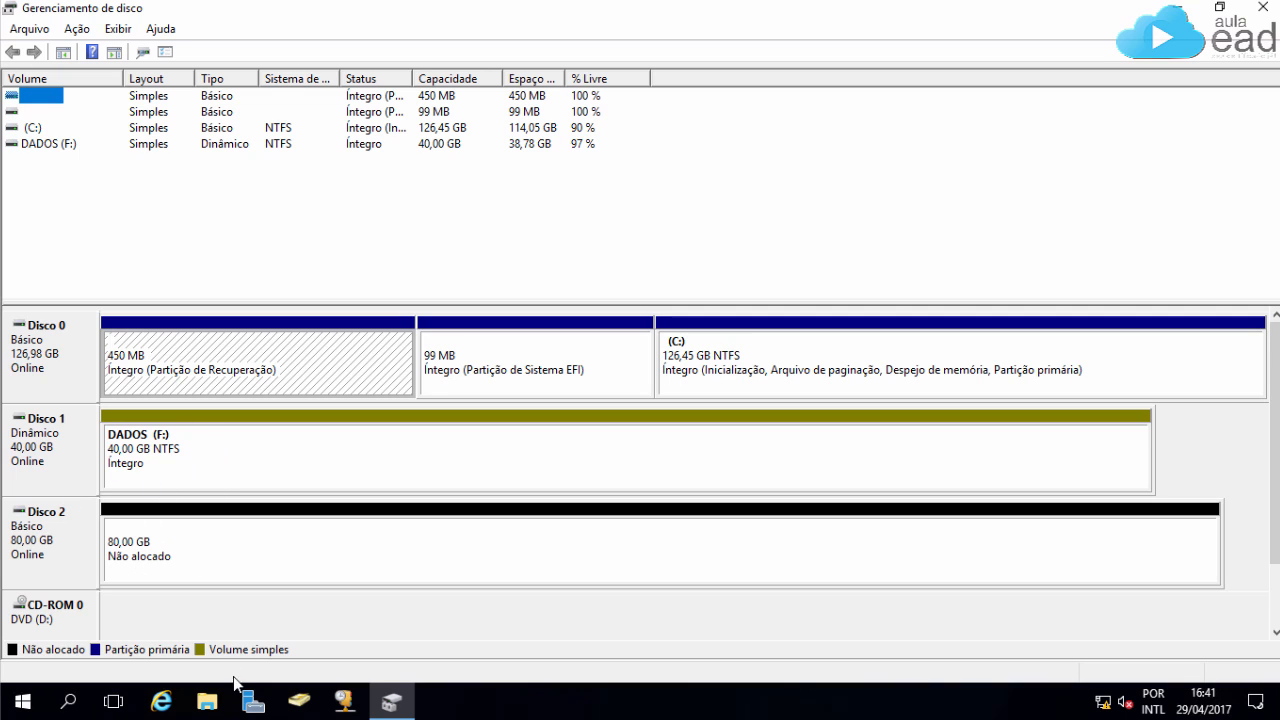
Step: Check the contents of the DADOS (F:) volume in File Explorer and minimize the window
left_click(206, 702)
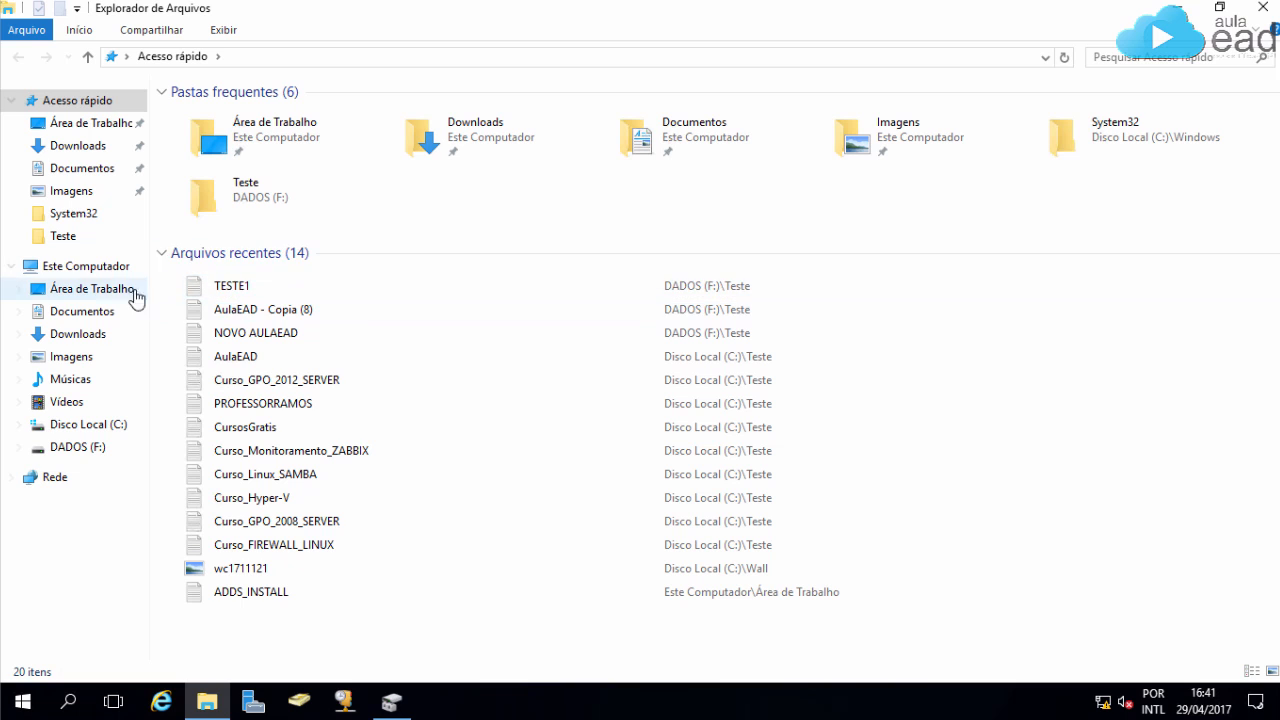
left_click(84, 266)
double_click(678, 277)
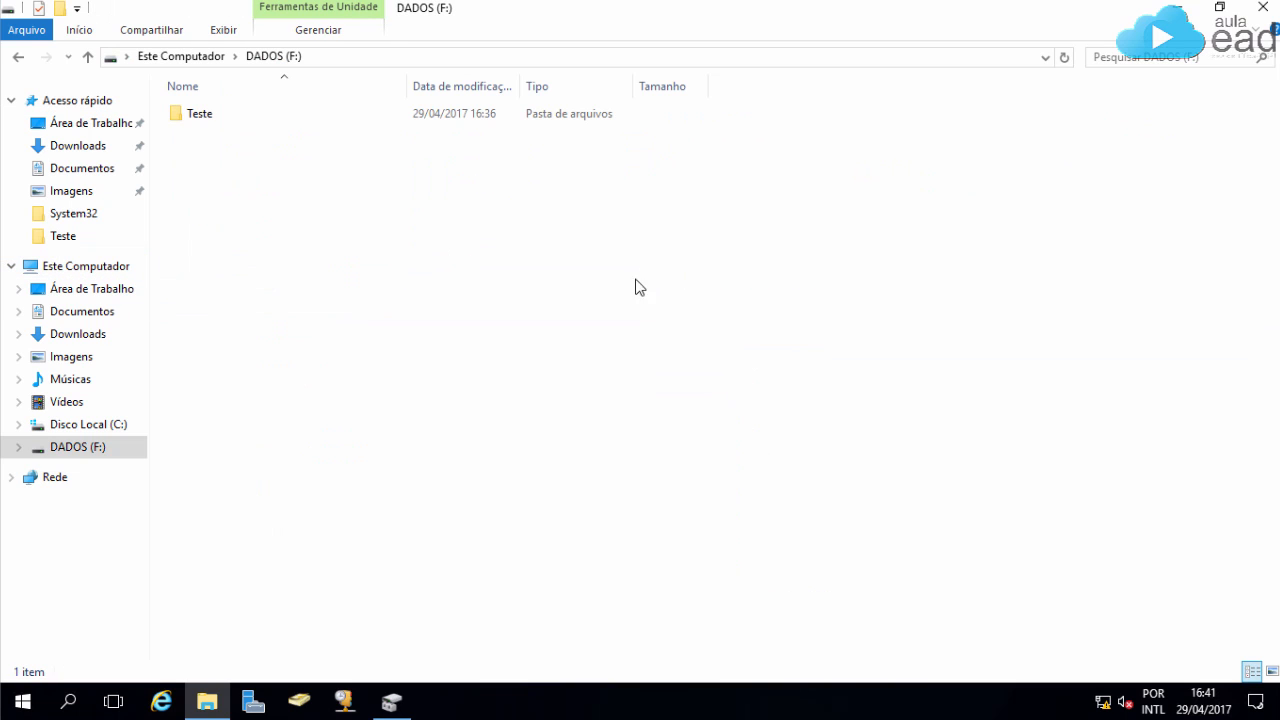
left_click(1178, 14)
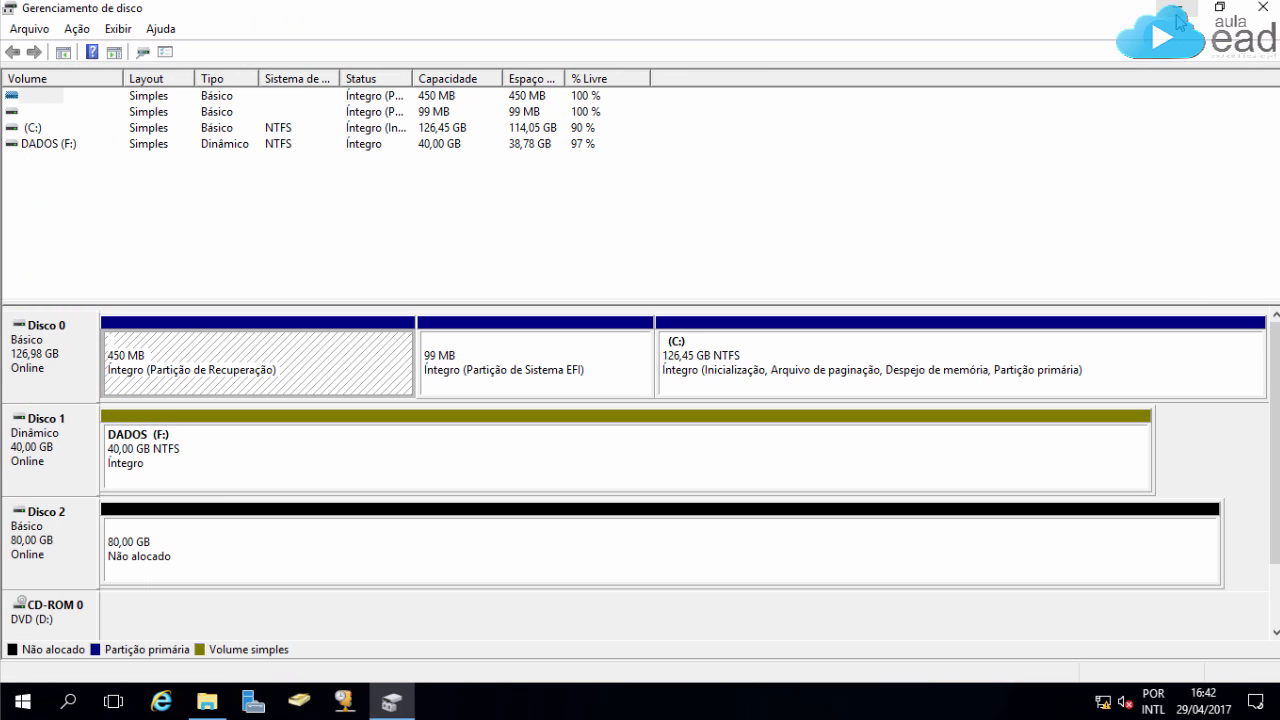
Step: Add a mirror of the DADOS (F:) volume on Disco 2, accepting the disk's conversion to dynamic
right_click(183, 450)
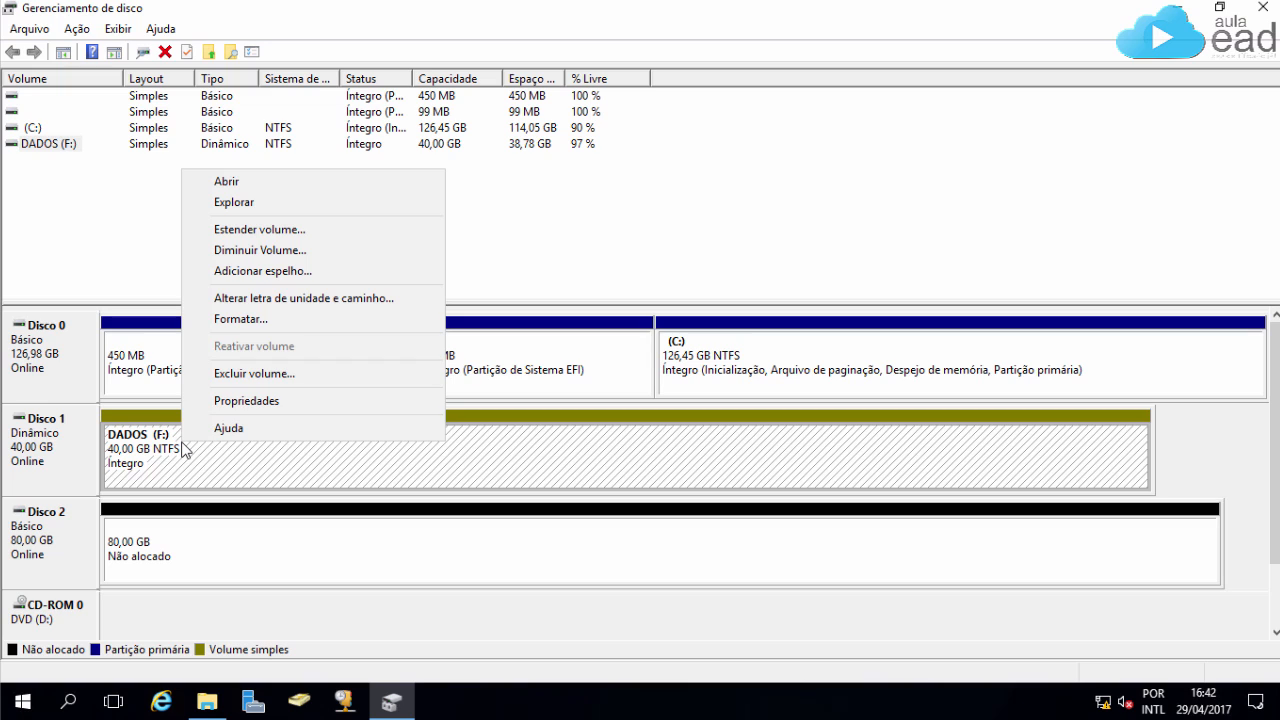
left_click(310, 271)
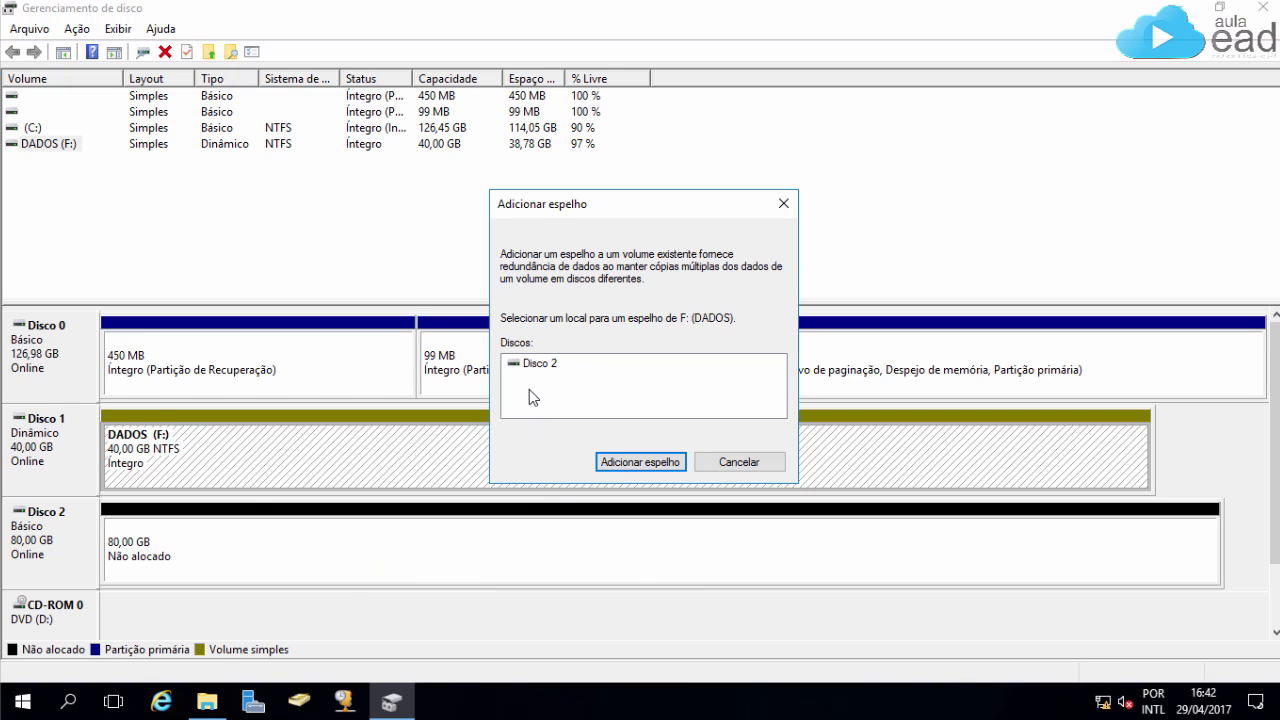
left_click(540, 364)
left_click(641, 466)
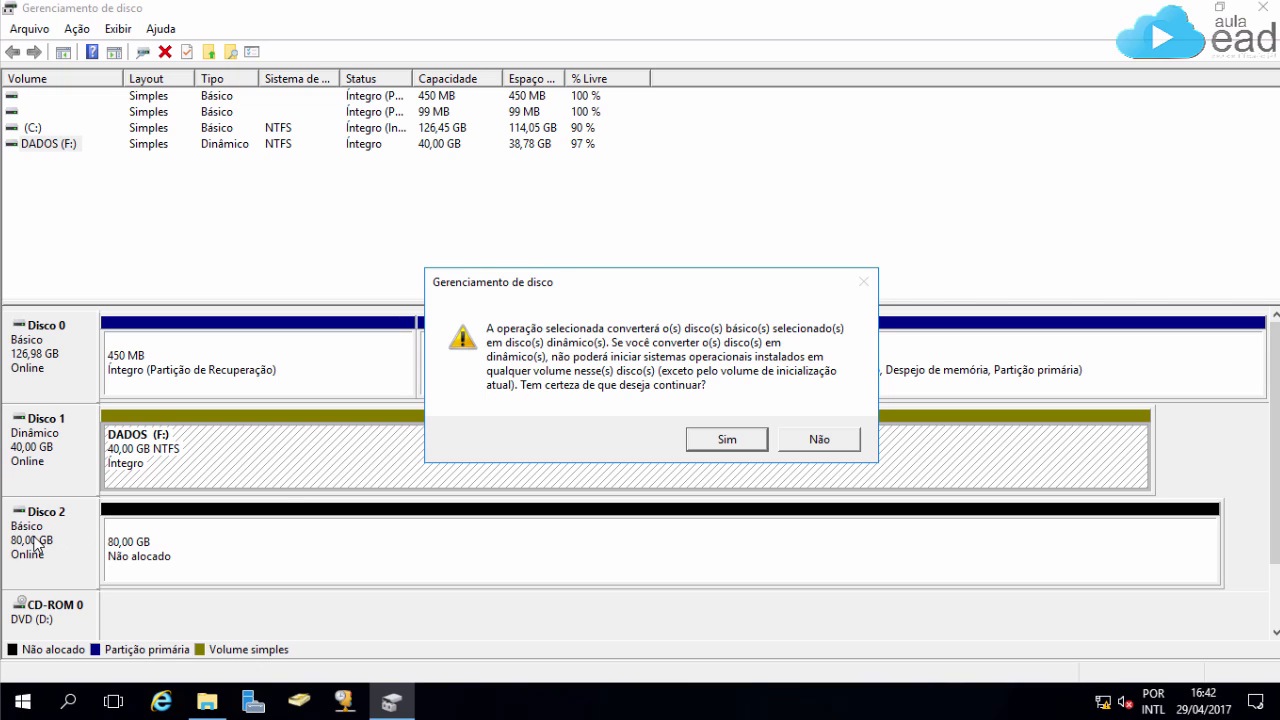
left_click(732, 437)
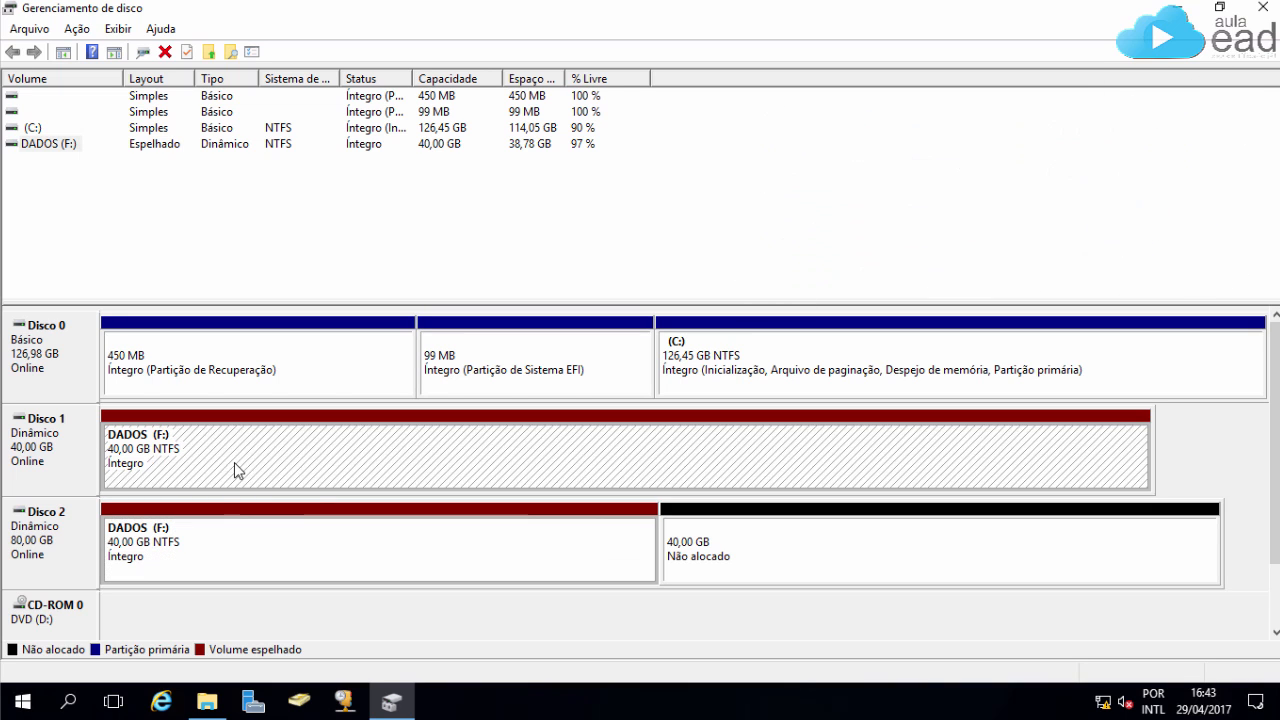
Step: Check the files in the Teste folder on DADOS (F:) by opening TESTE1 - Copia (11), and close the file and File Explorer
left_click(223, 535)
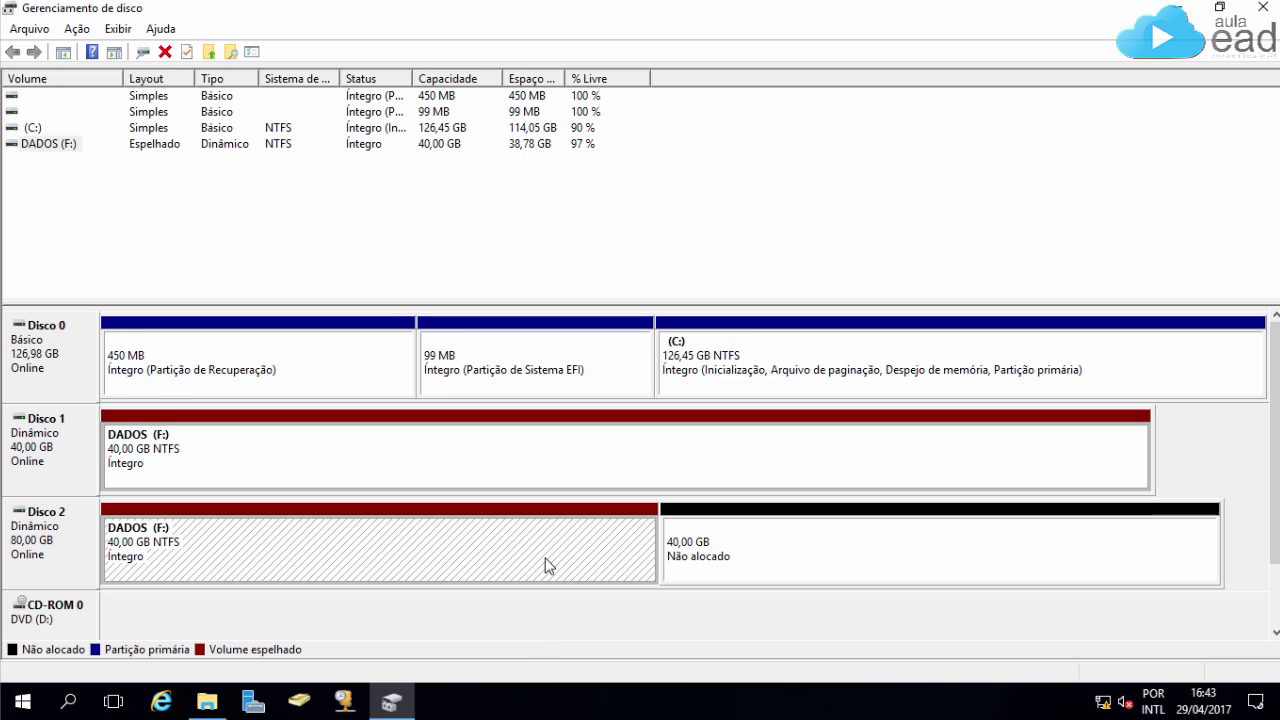
left_click(205, 703)
double_click(175, 113)
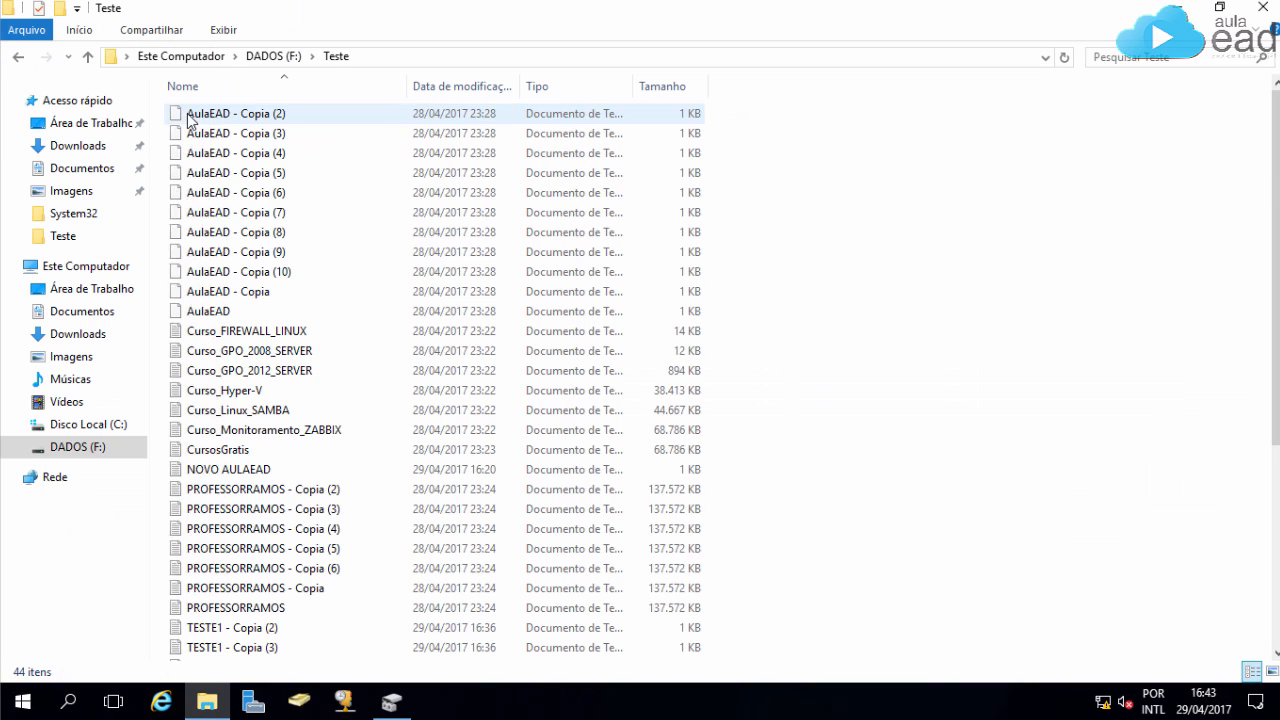
scroll(238, 580, "down", 4)
double_click(238, 575)
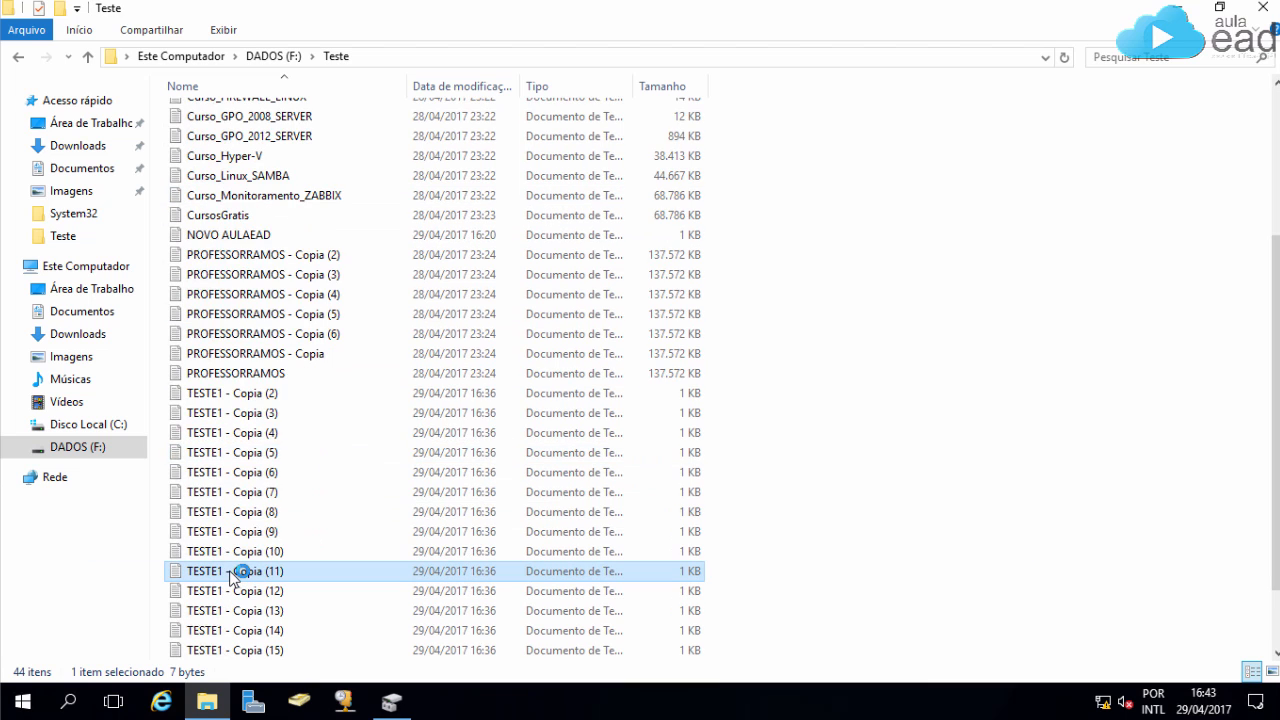
left_click(1014, 87)
left_click(1261, 8)
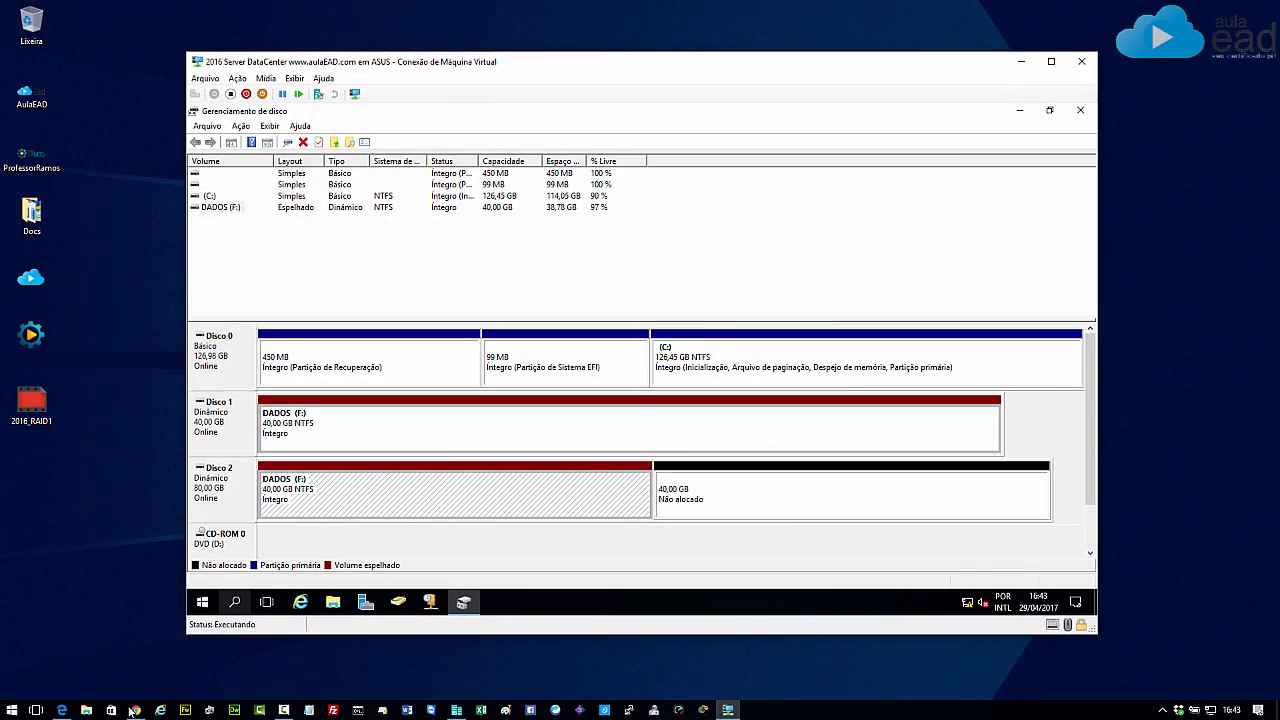
Step: Switch to Chrome on the host and look through the course catalogue on the aulaEAD home page
left_click(134, 710)
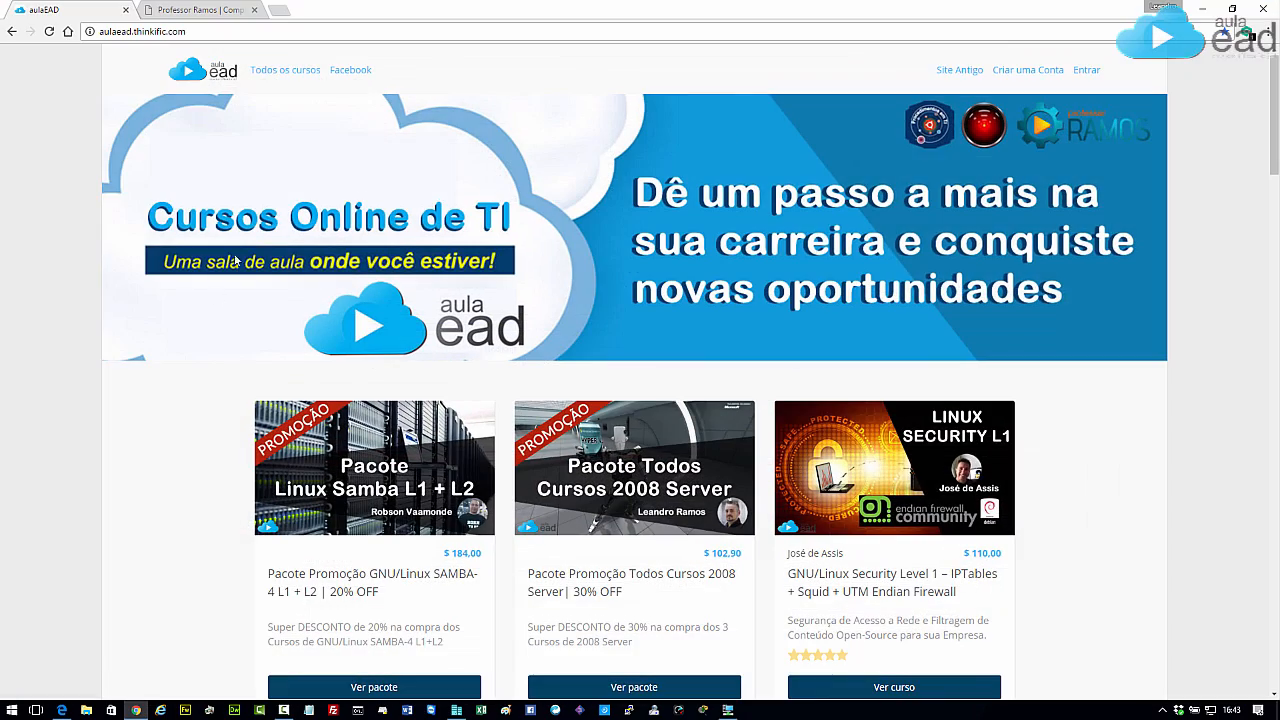
scroll(979, 334, "down", 3)
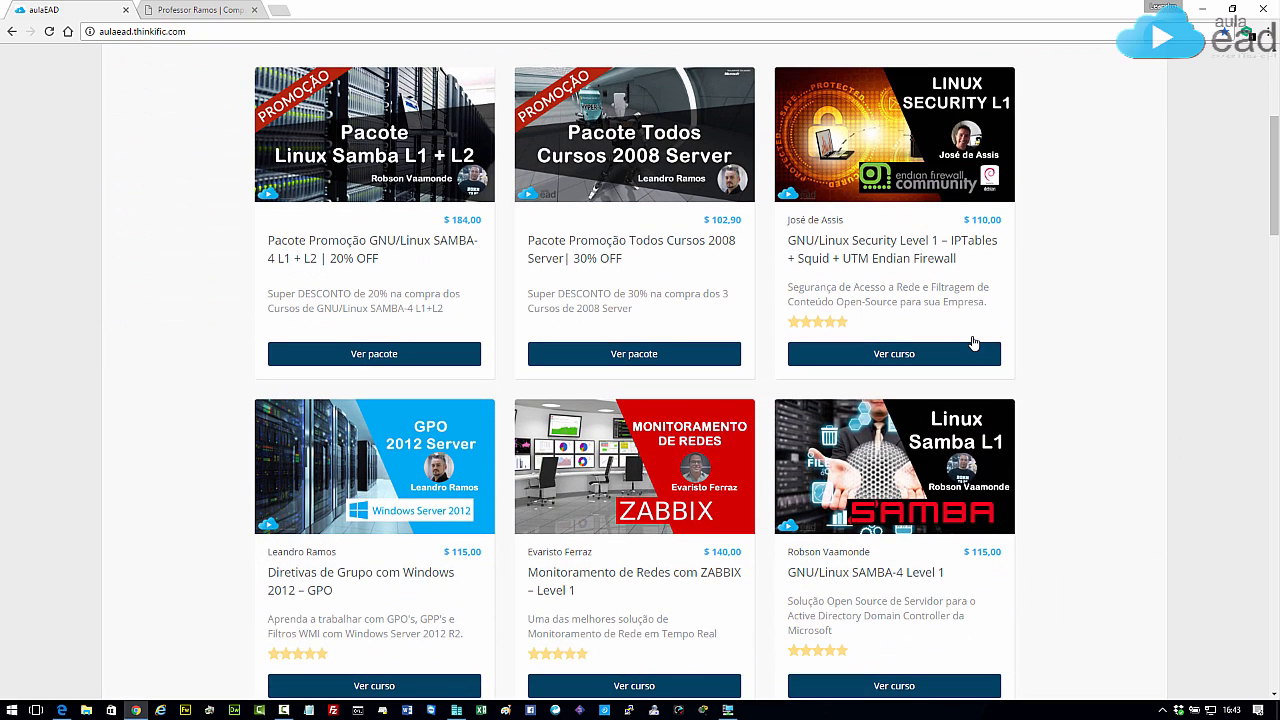
scroll(972, 344, "down", 2)
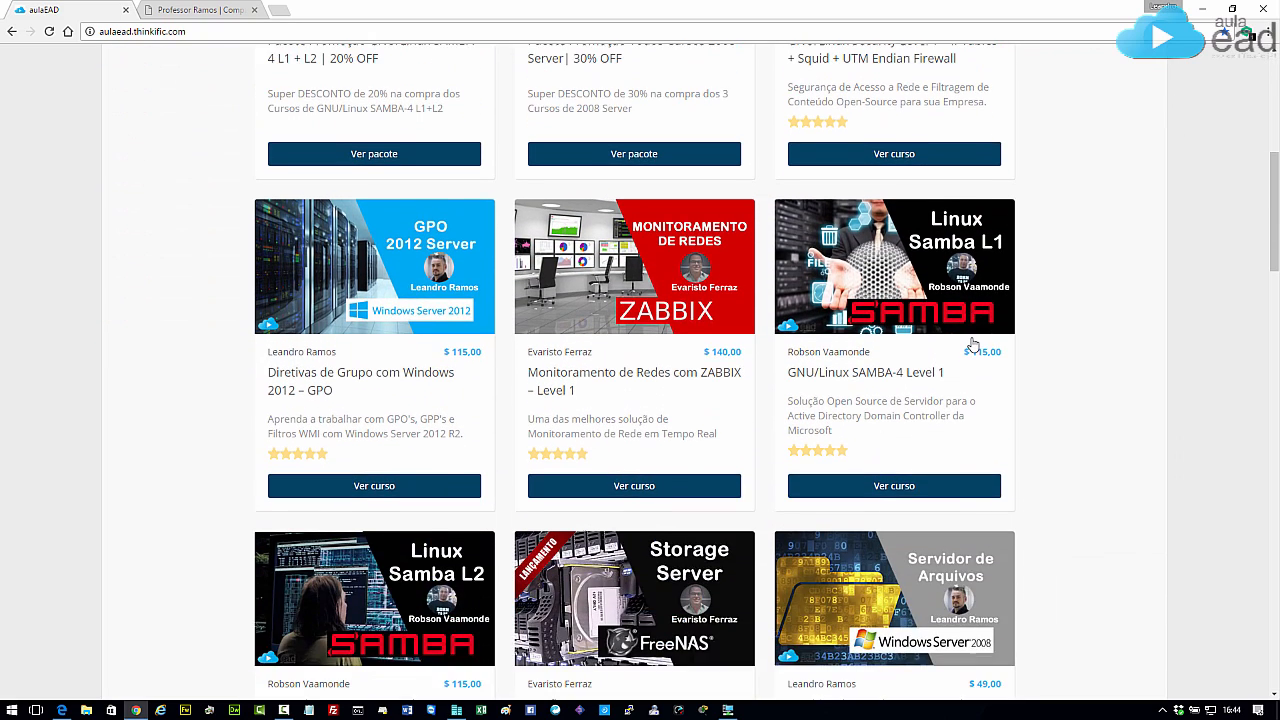
scroll(972, 344, "down", 4)
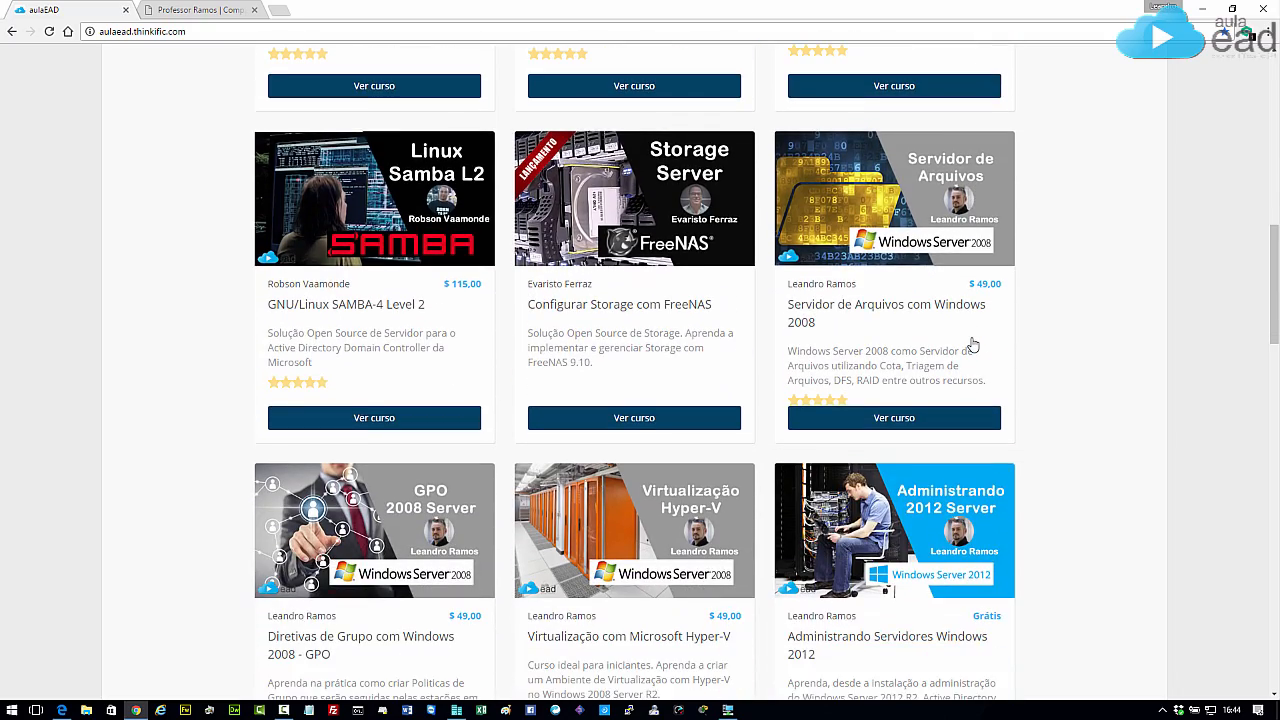
scroll(972, 344, "down", 3)
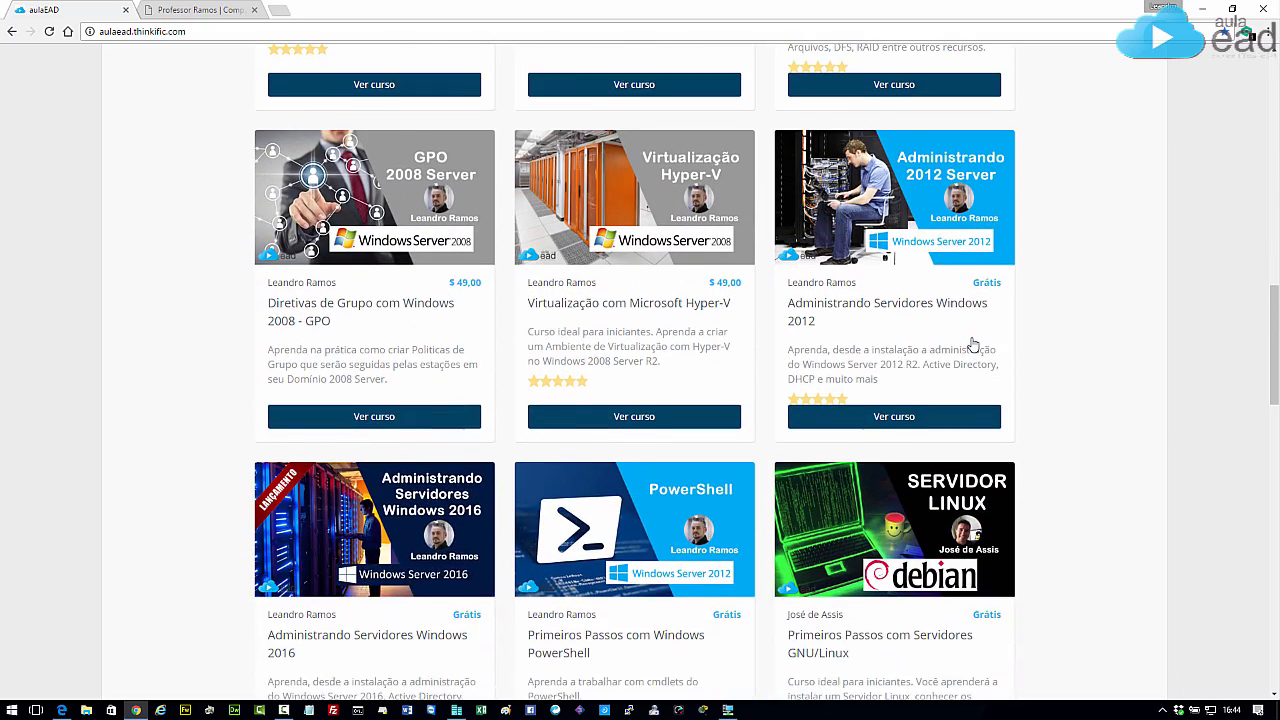
scroll(972, 344, "up", 8)
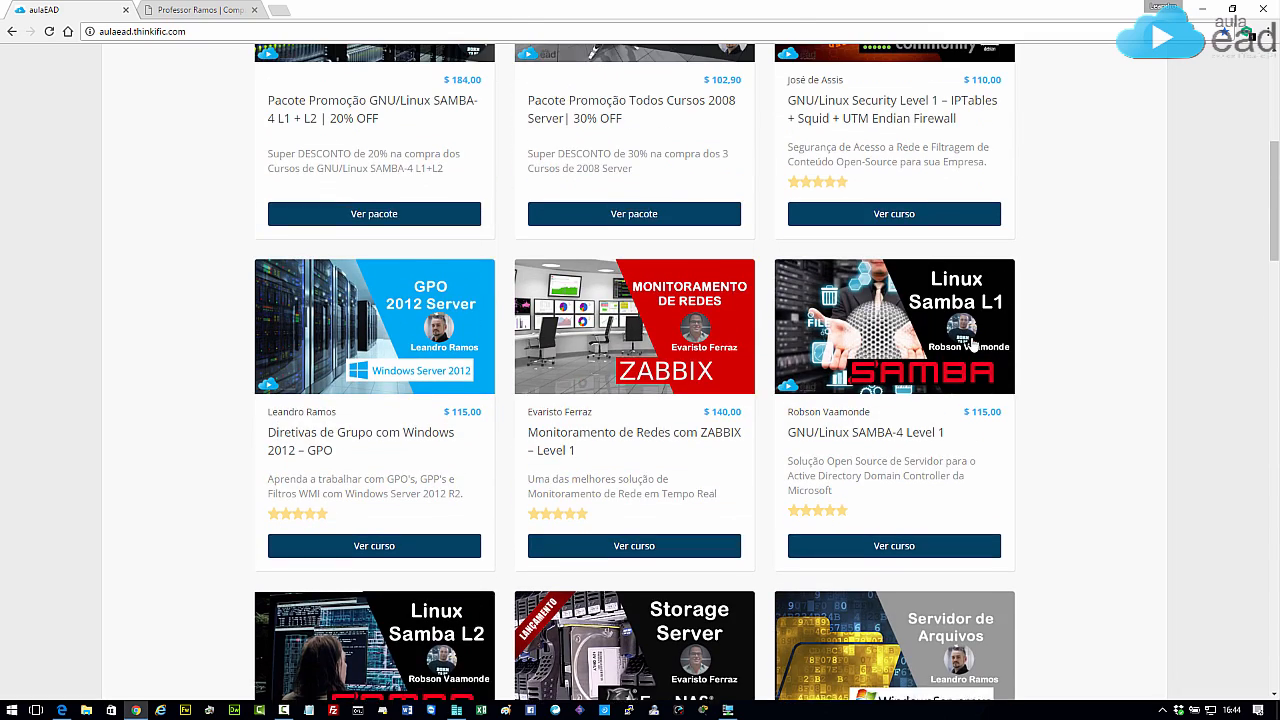
scroll(972, 344, "down", 1)
scroll(972, 344, "down", 10)
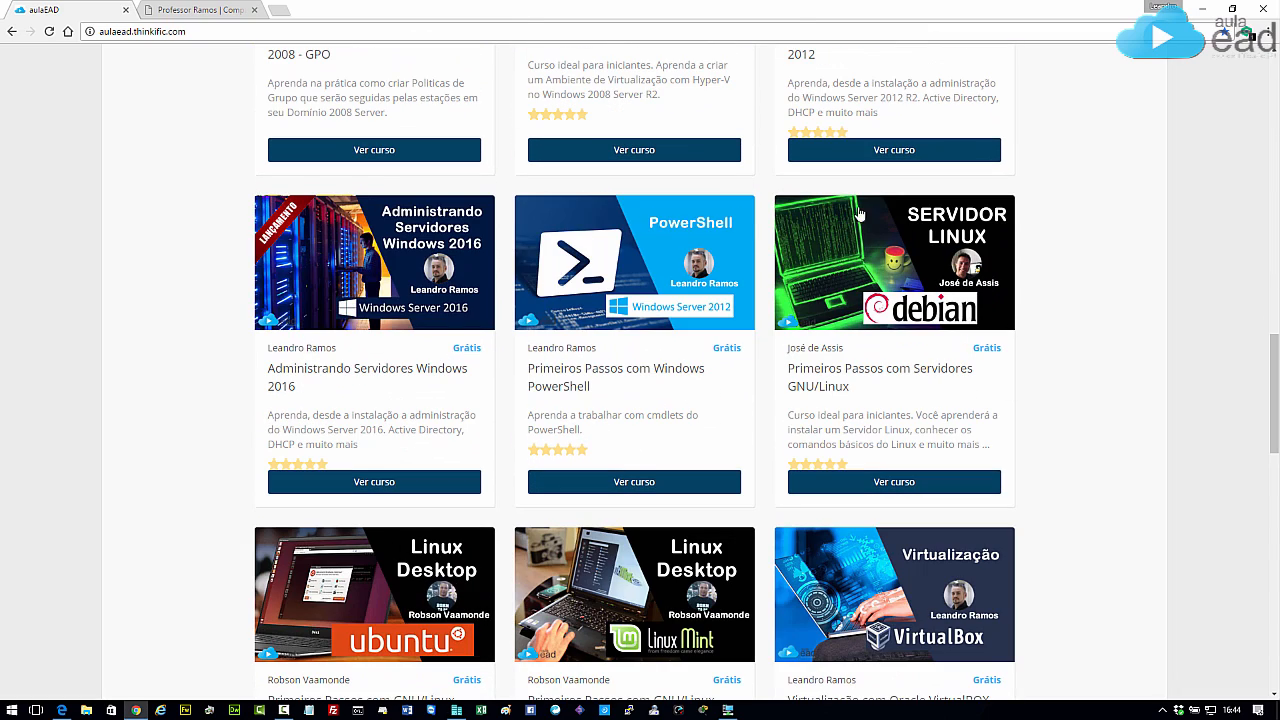
scroll(960, 402, "down", 5)
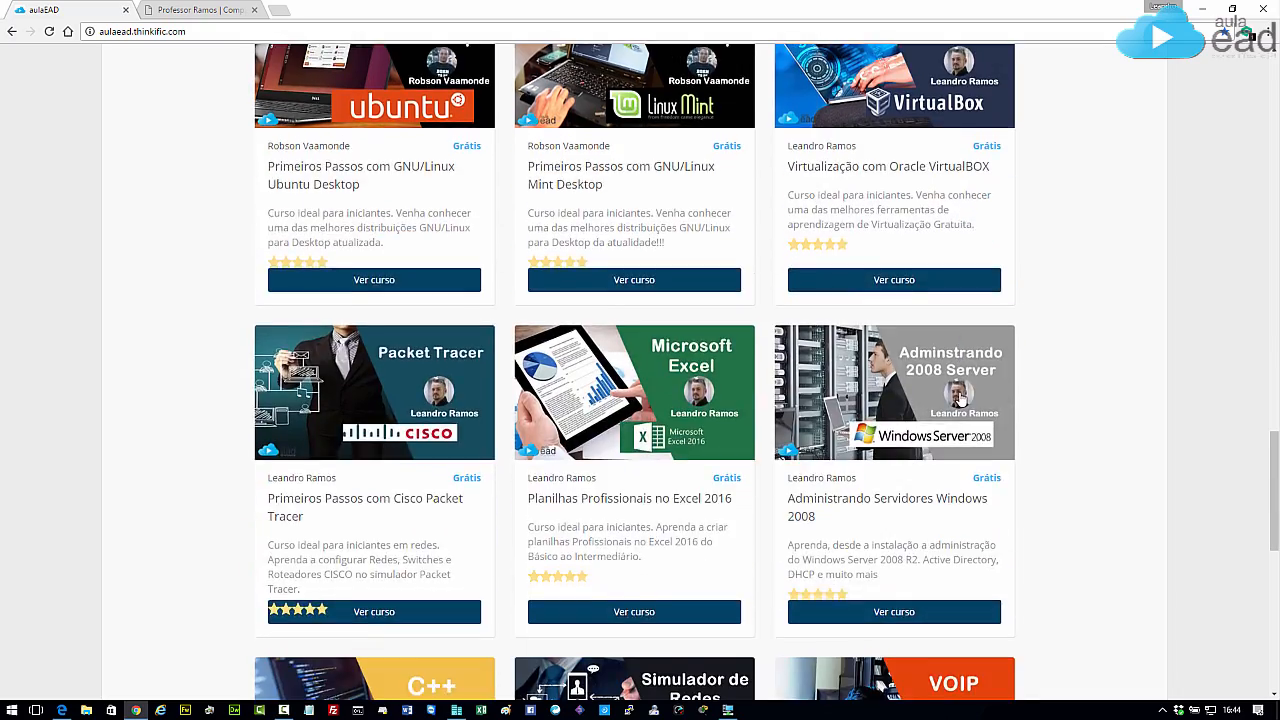
scroll(960, 402, "down", 6)
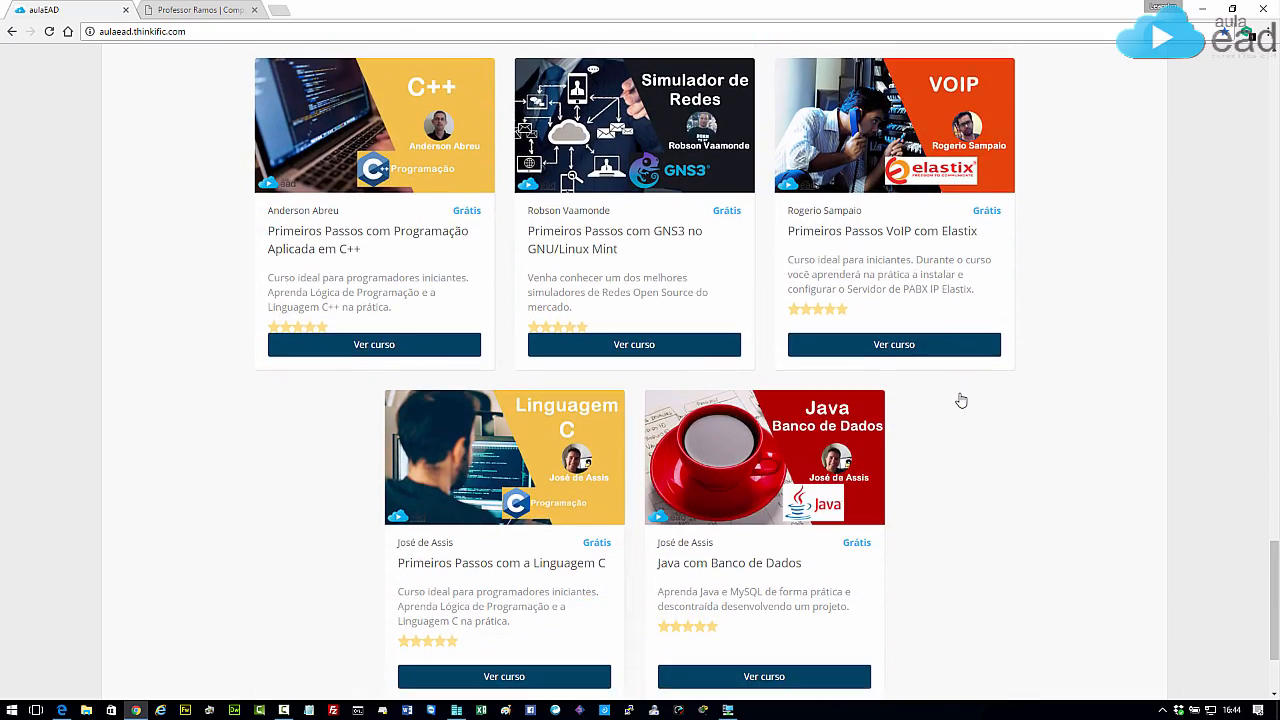
scroll(960, 399, "up", 20)
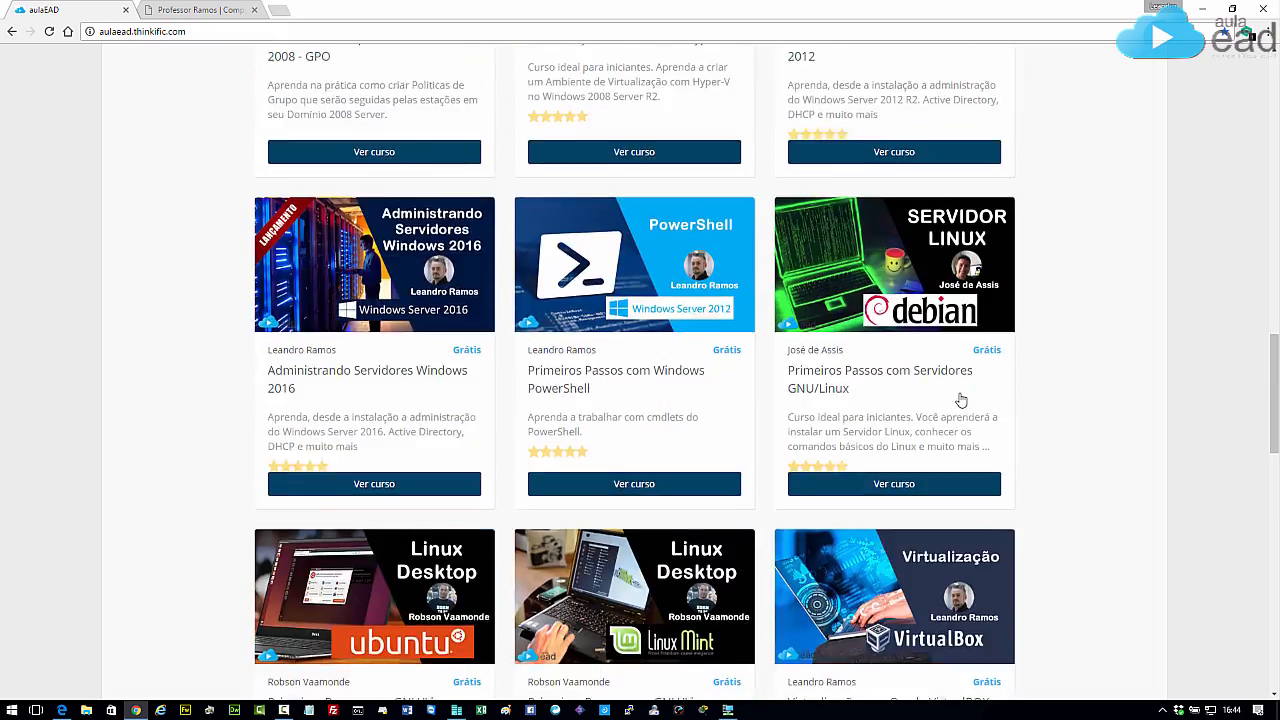
scroll(959, 394, "up", 1)
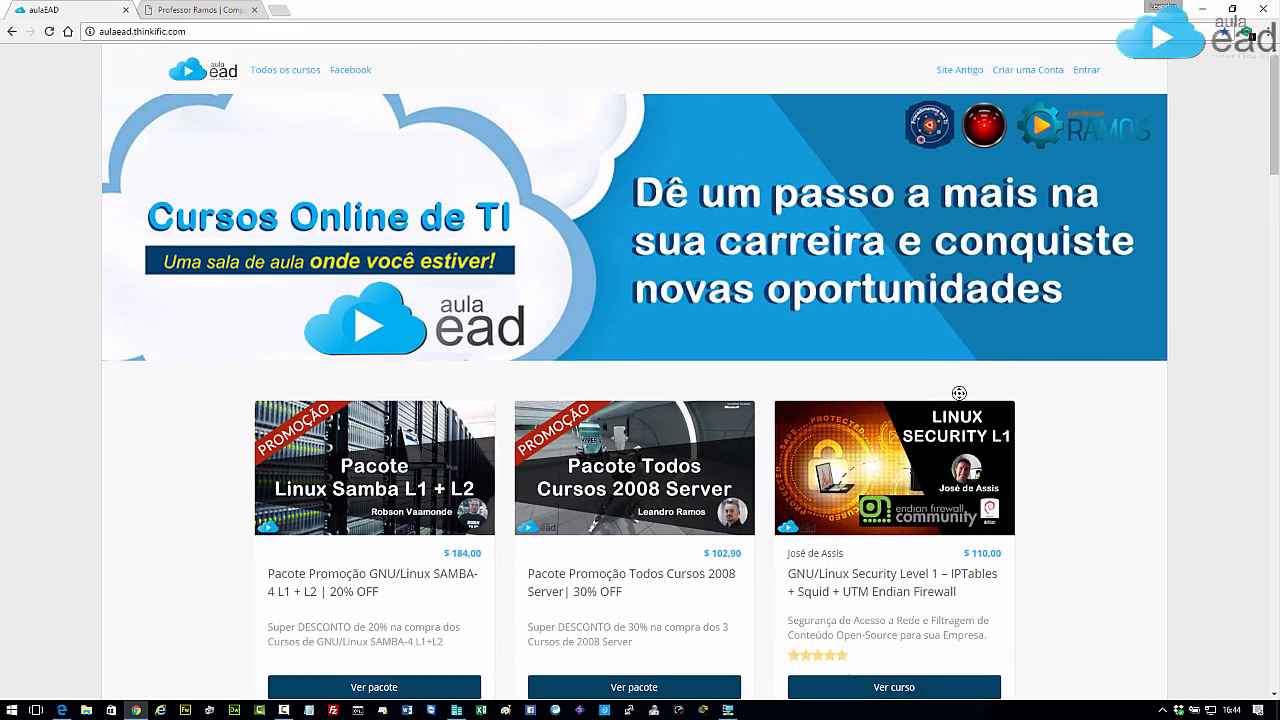
scroll(959, 393, "down", 1)
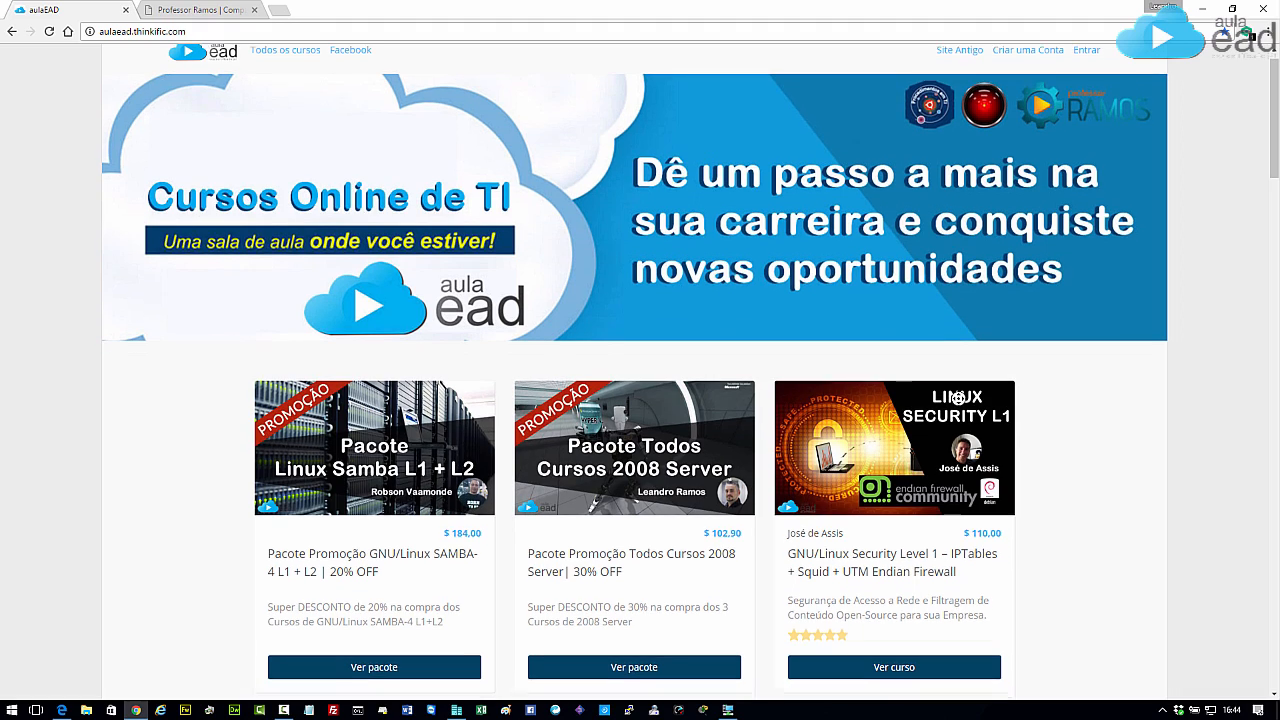
scroll(395, 563, "down", 20)
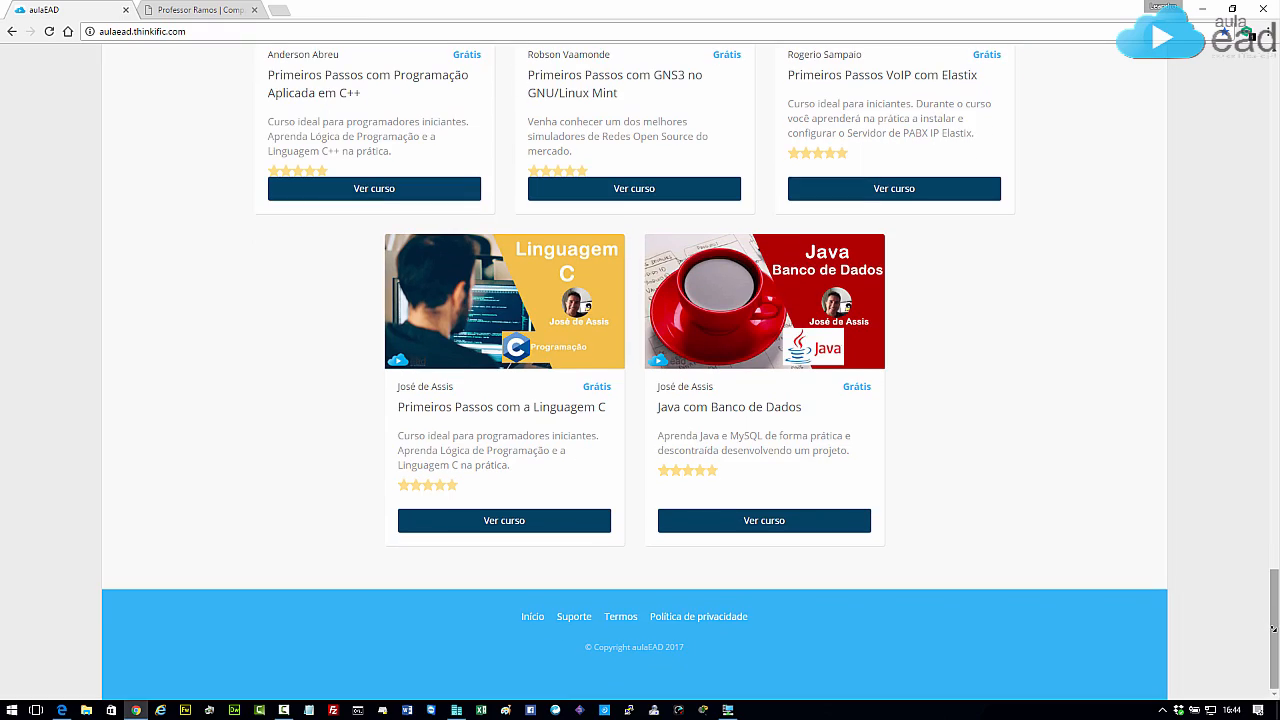
left_click_drag(1275, 627, 1274, 148)
scroll(1274, 148, "up", 2)
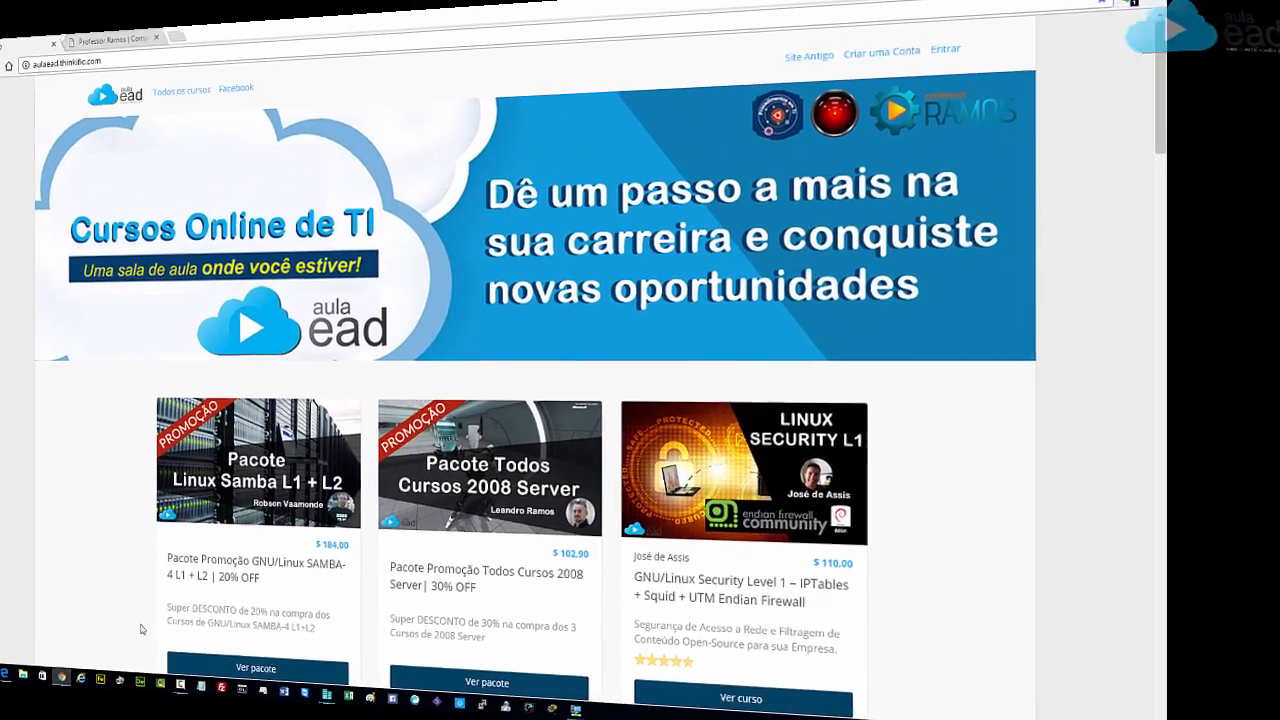